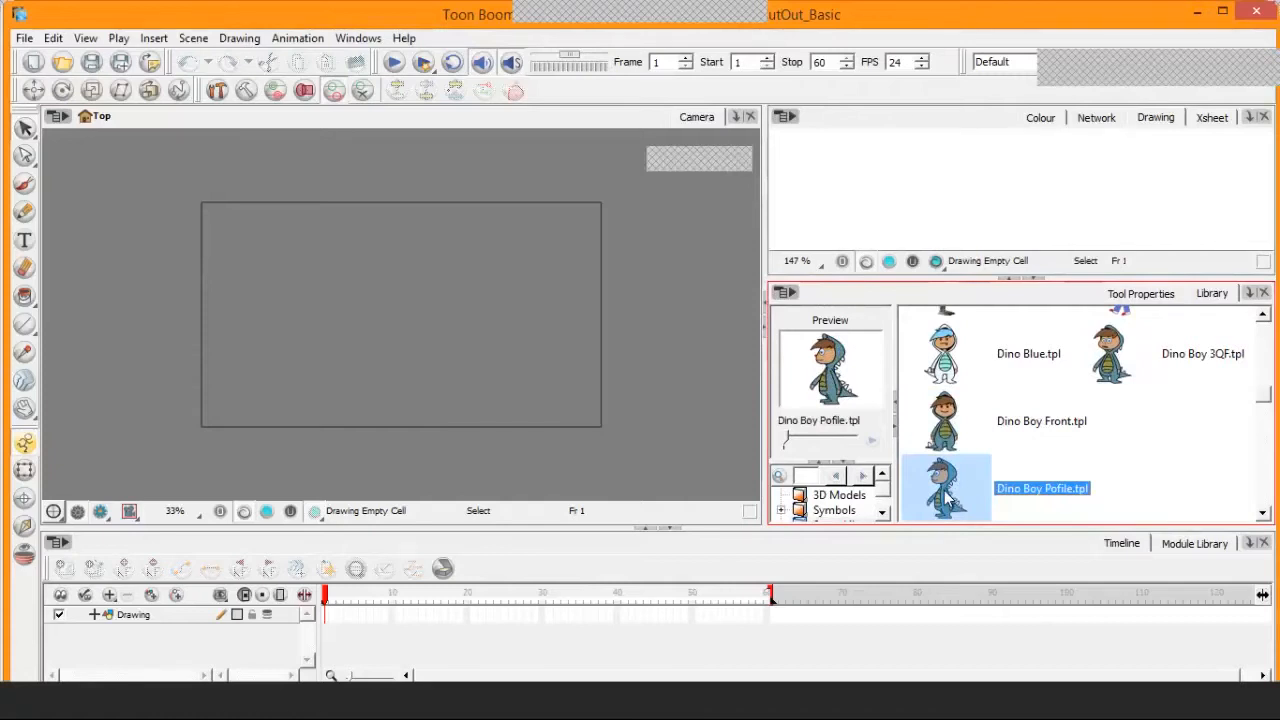
# Add the Dino Boy Front template from the library to the scene at frame 1
pyautogui.click(940, 438)
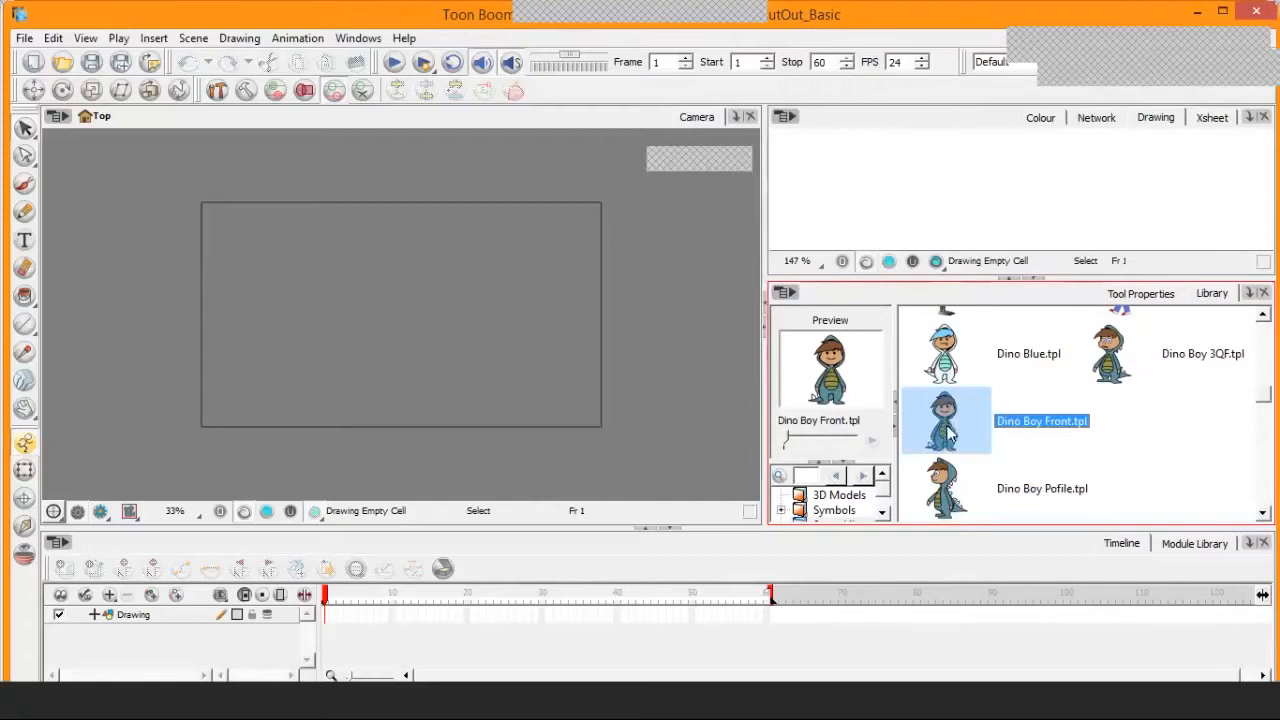
pyautogui.moveTo(948, 436); pyautogui.dragTo(413, 322)
pyautogui.moveTo(413, 322); pyautogui.dragTo(411, 319)
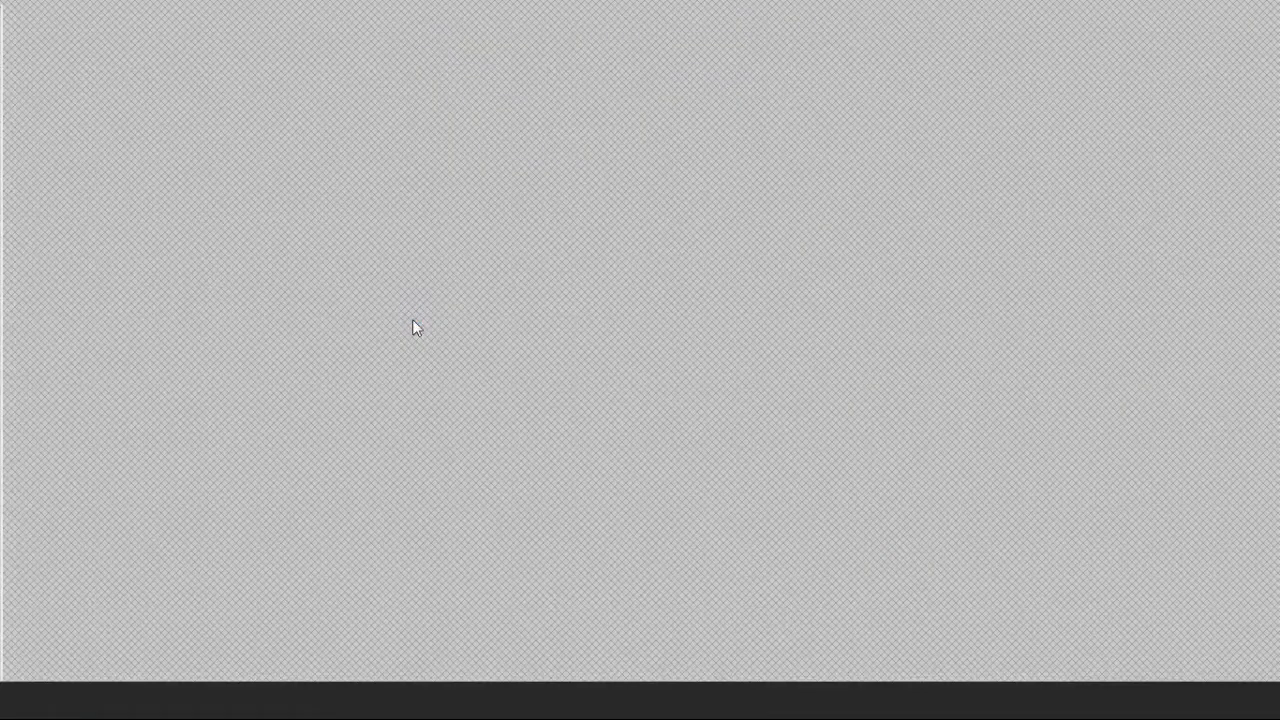
pyautogui.scroll(2, 424, 322)
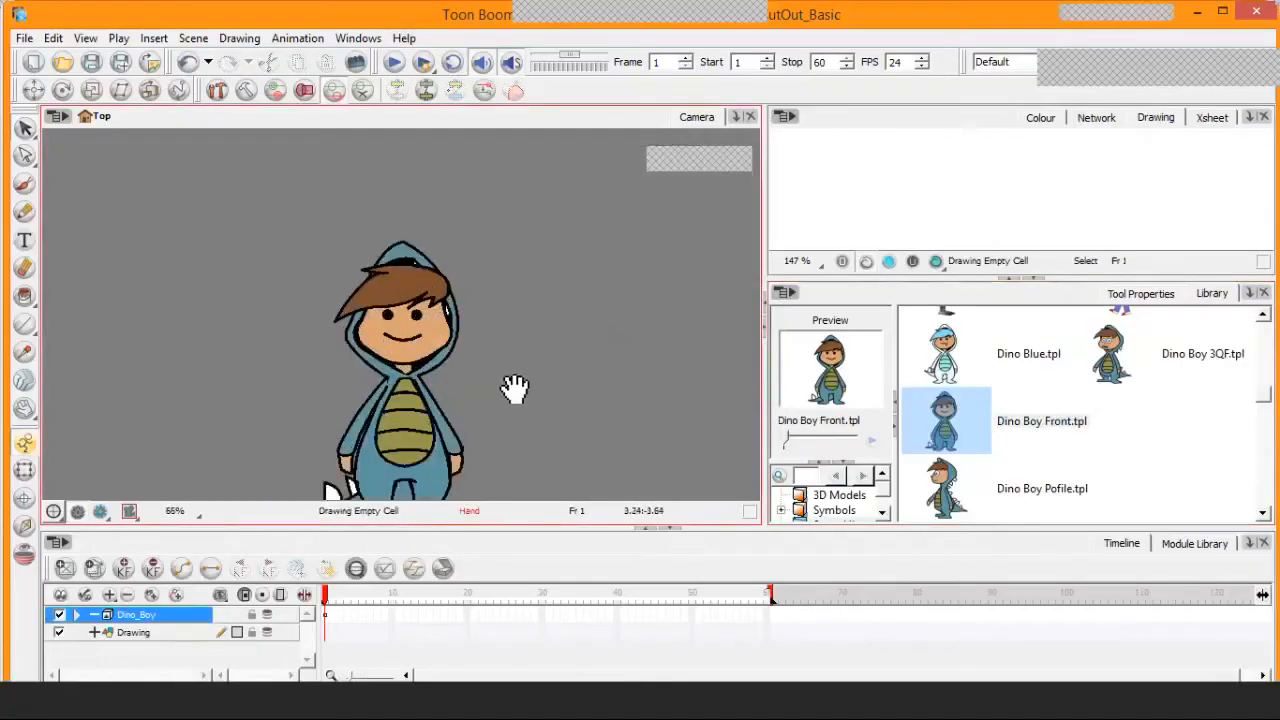
pyautogui.moveTo(515, 389); pyautogui.dragTo(537, 337)
pyautogui.scroll(2, 522, 290)
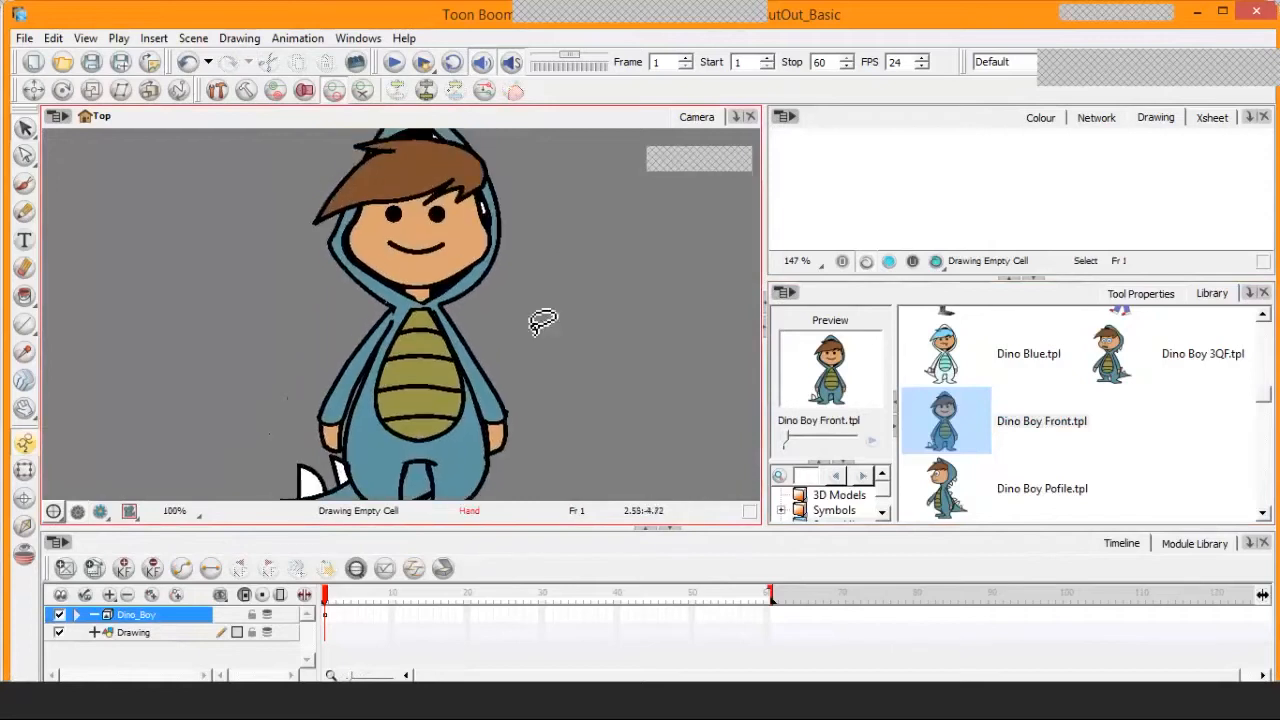
pyautogui.scroll(-2, 537, 320)
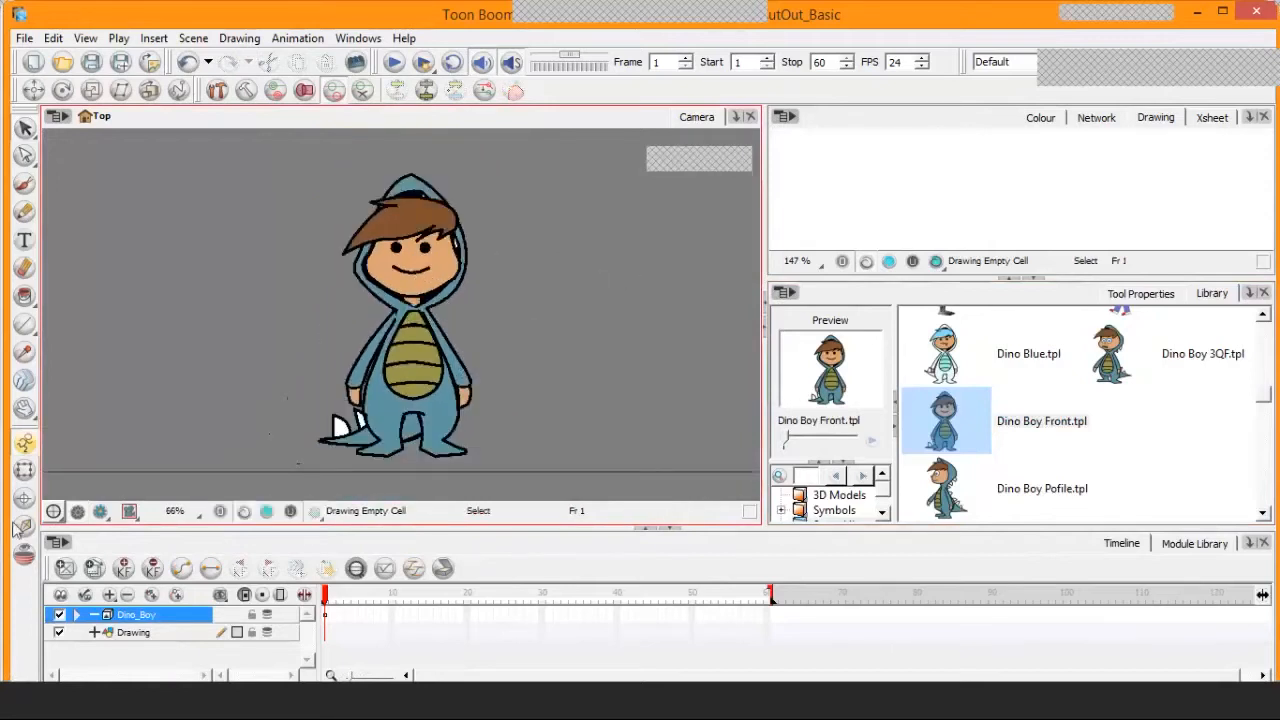
# Activate the Transform tool and clear the selection of the dino boy character
pyautogui.click(25, 470)
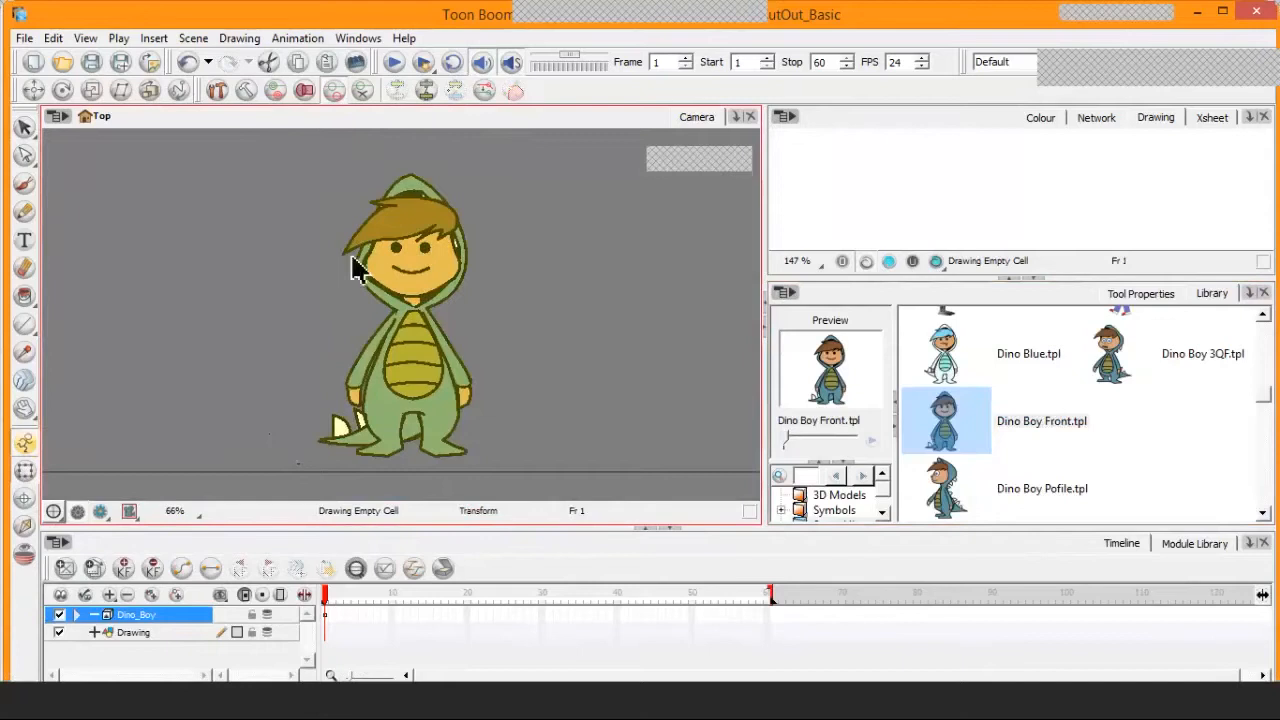
pyautogui.click(277, 260)
pyautogui.scroll(3, 437, 277)
pyautogui.scroll(-1, 447, 403)
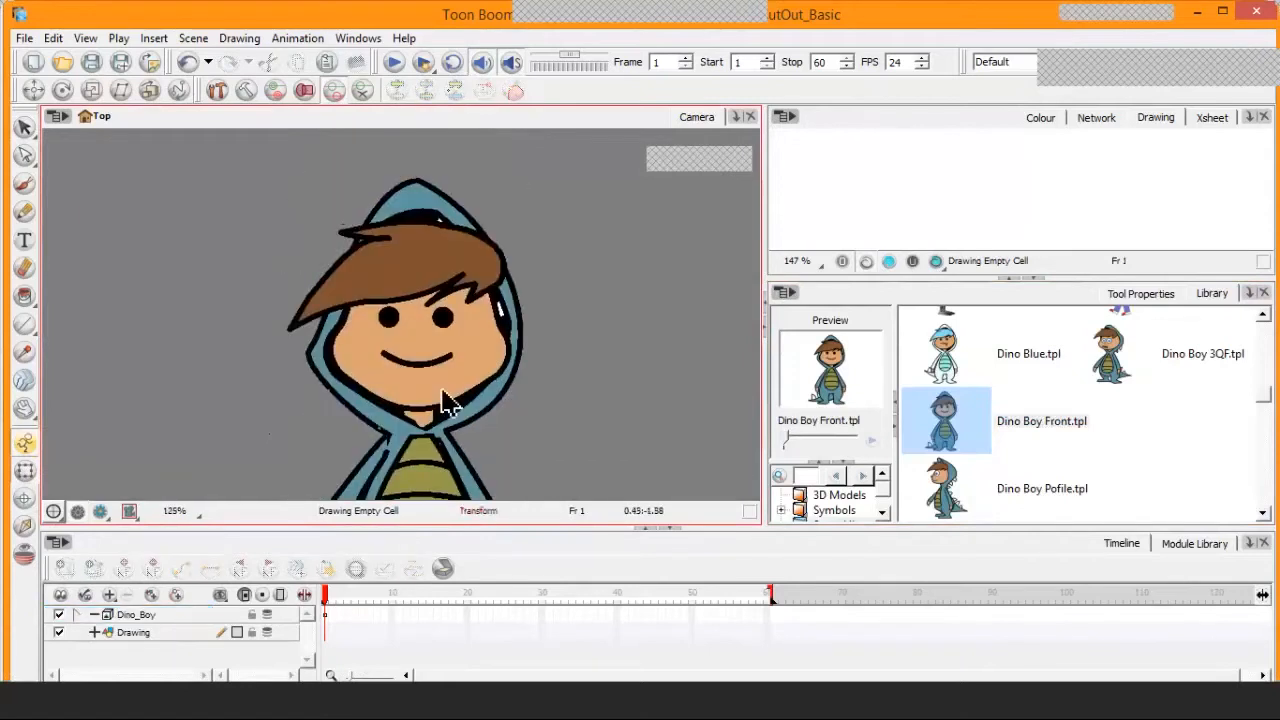
pyautogui.scroll(-1, 449, 385)
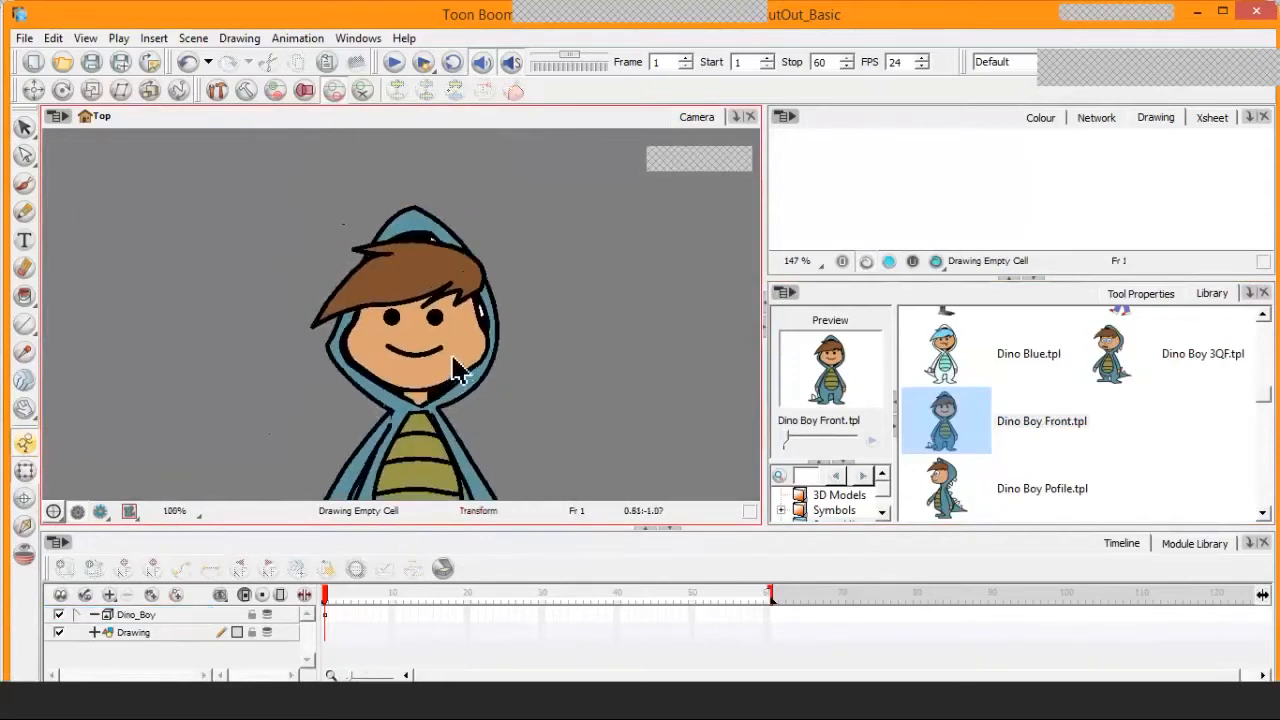
pyautogui.scroll(-1, 455, 367)
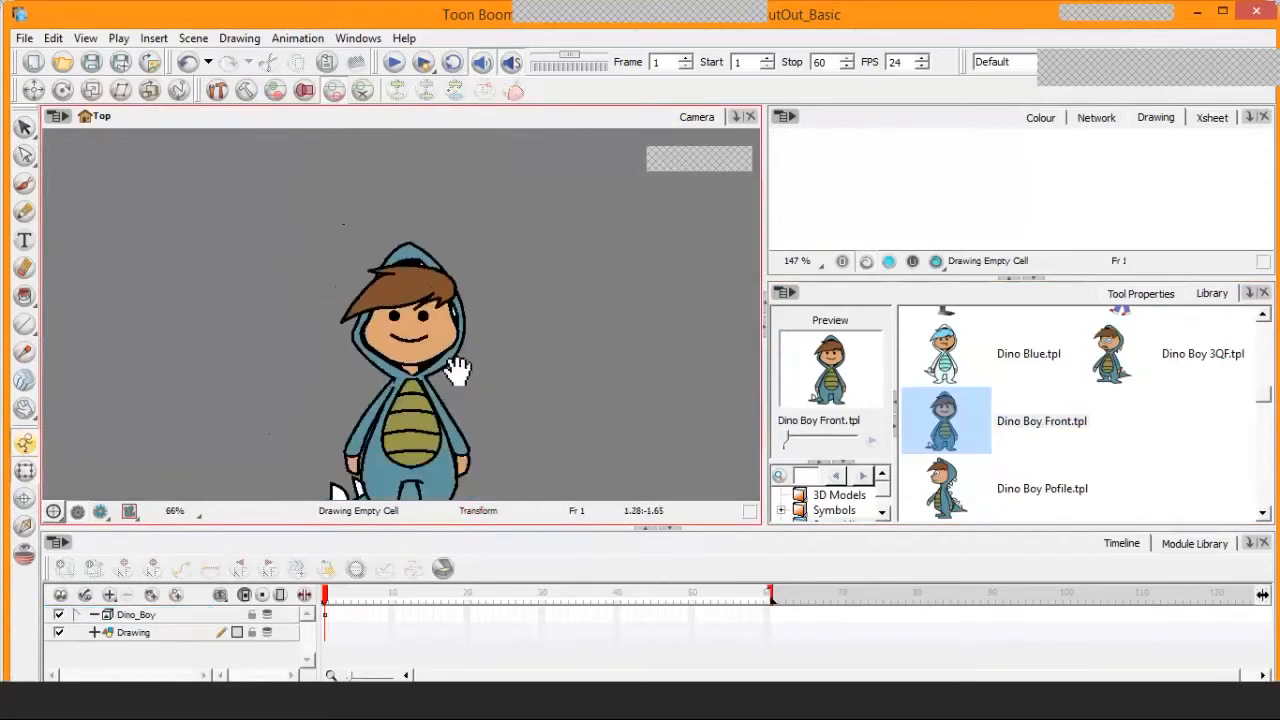
pyautogui.scroll(-1, 464, 335)
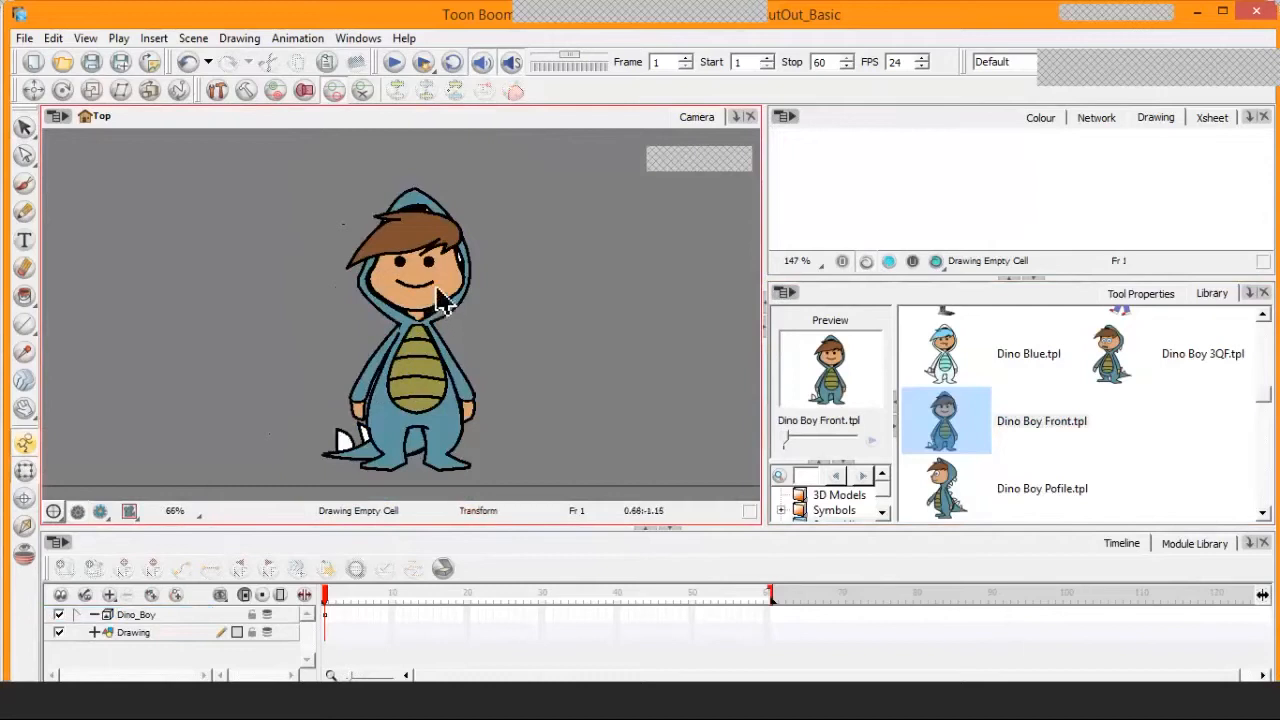
# Try rotating the face and hair group clockwise inside the hood, and undo the rotation
pyautogui.click(445, 303)
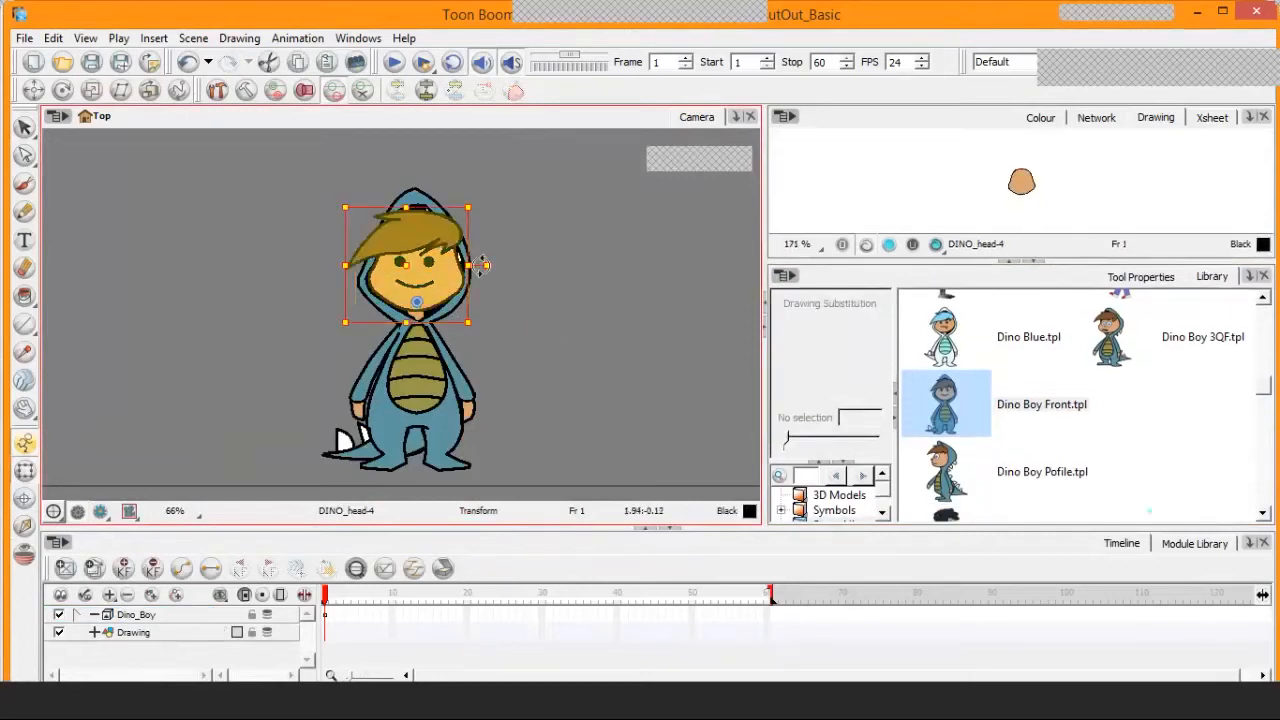
pyautogui.press('2')
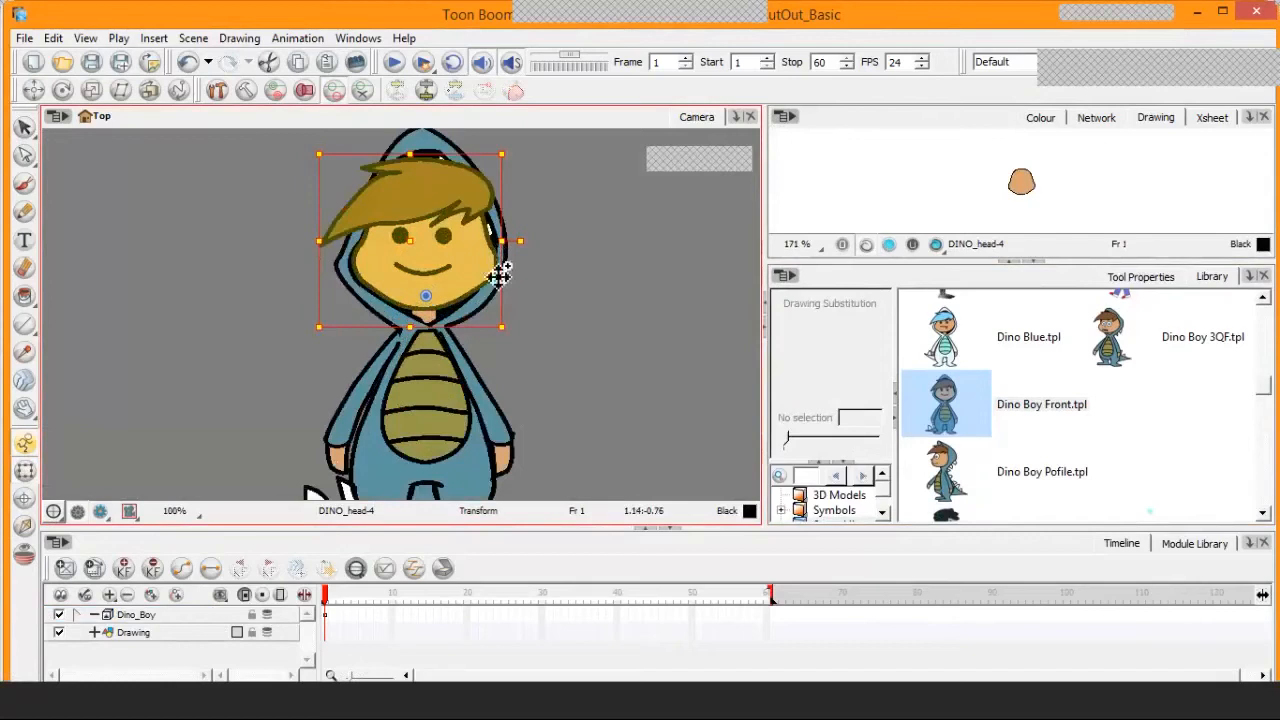
pyautogui.press('2')
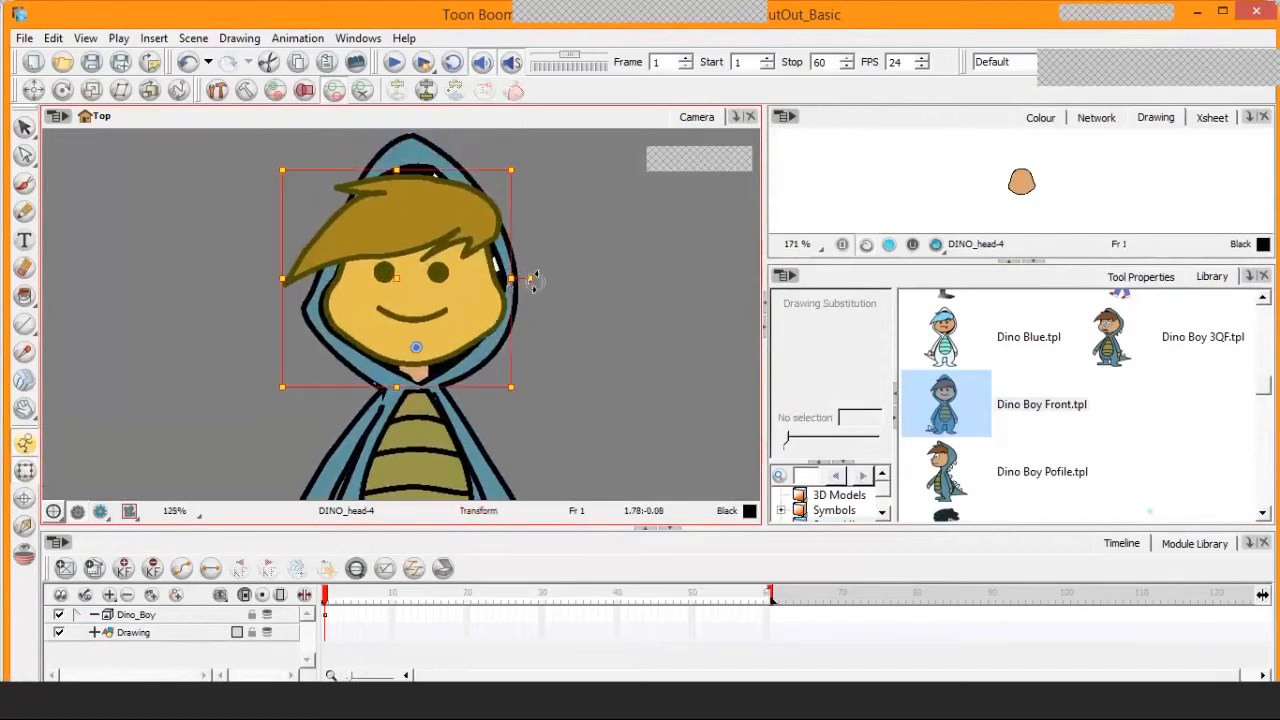
pyautogui.moveTo(532, 280)
pyautogui.mouseDown()
pyautogui.moveTo(523, 257)
pyautogui.moveTo(534, 297)
pyautogui.moveTo(506, 263)
pyautogui.moveTo(544, 318)
pyautogui.mouseUp()
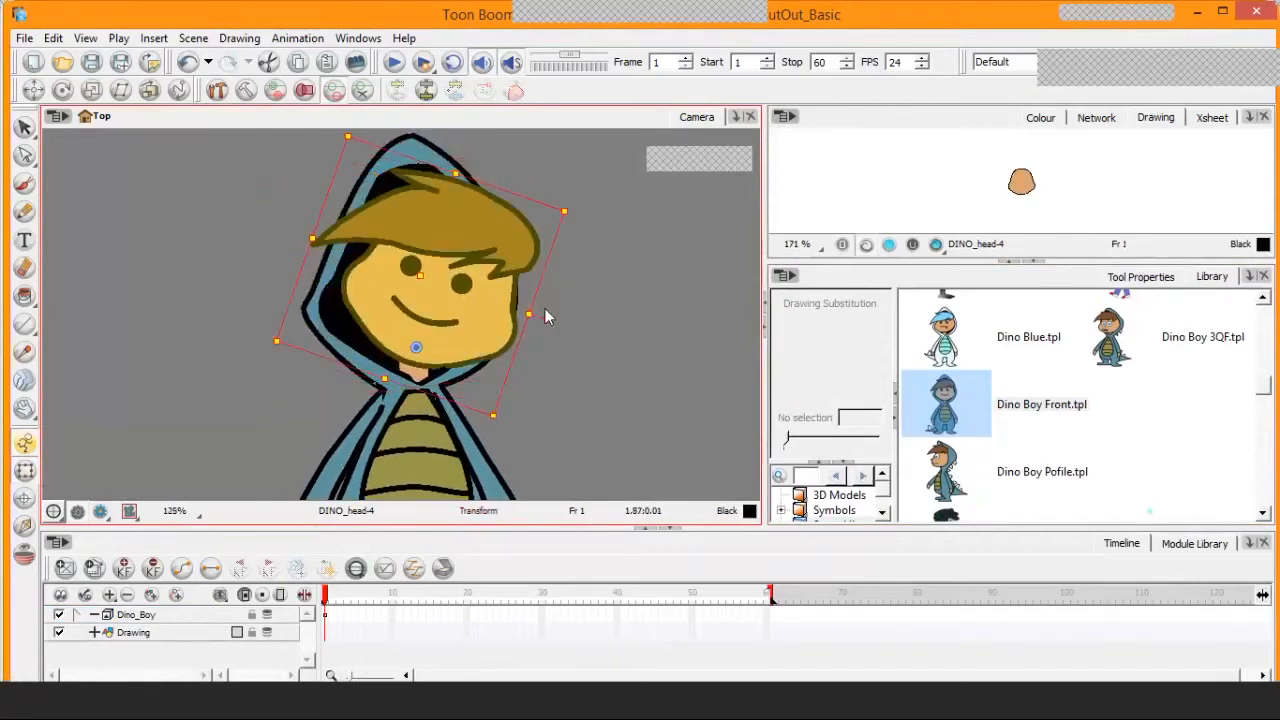
pyautogui.hotkey('ctrl', 'z')
# Extend the selection to the parent group and try rotating the whole head with its hood, undoing the change
pyautogui.press('b')
pyautogui.press('b')
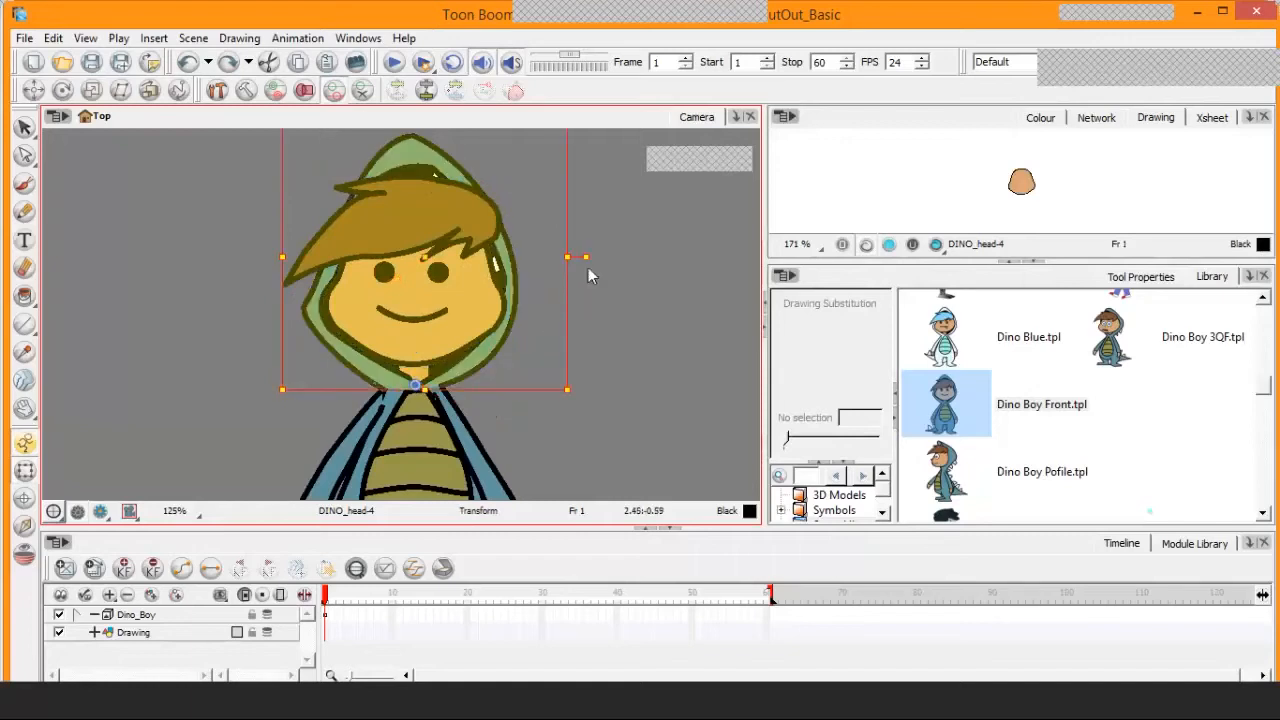
pyautogui.moveTo(580, 257); pyautogui.dragTo(541, 258)
pyautogui.hotkey('ctrl', 'z')
# Try tilting the upper body with head and arms counterclockwise about the hip pivot, and undo it
pyautogui.press('space')
pyautogui.moveTo(545, 425); pyautogui.dragTo(524, 317)
pyautogui.press('1')
pyautogui.click(539, 363)
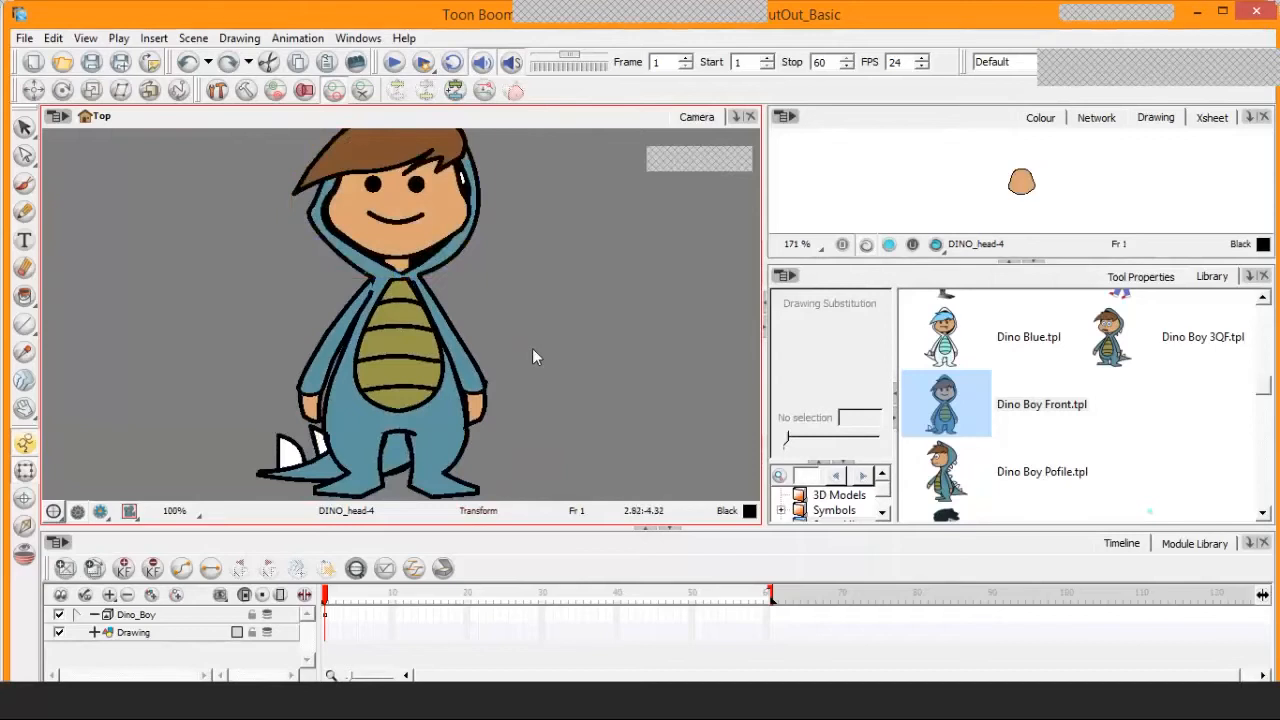
pyautogui.press('b')
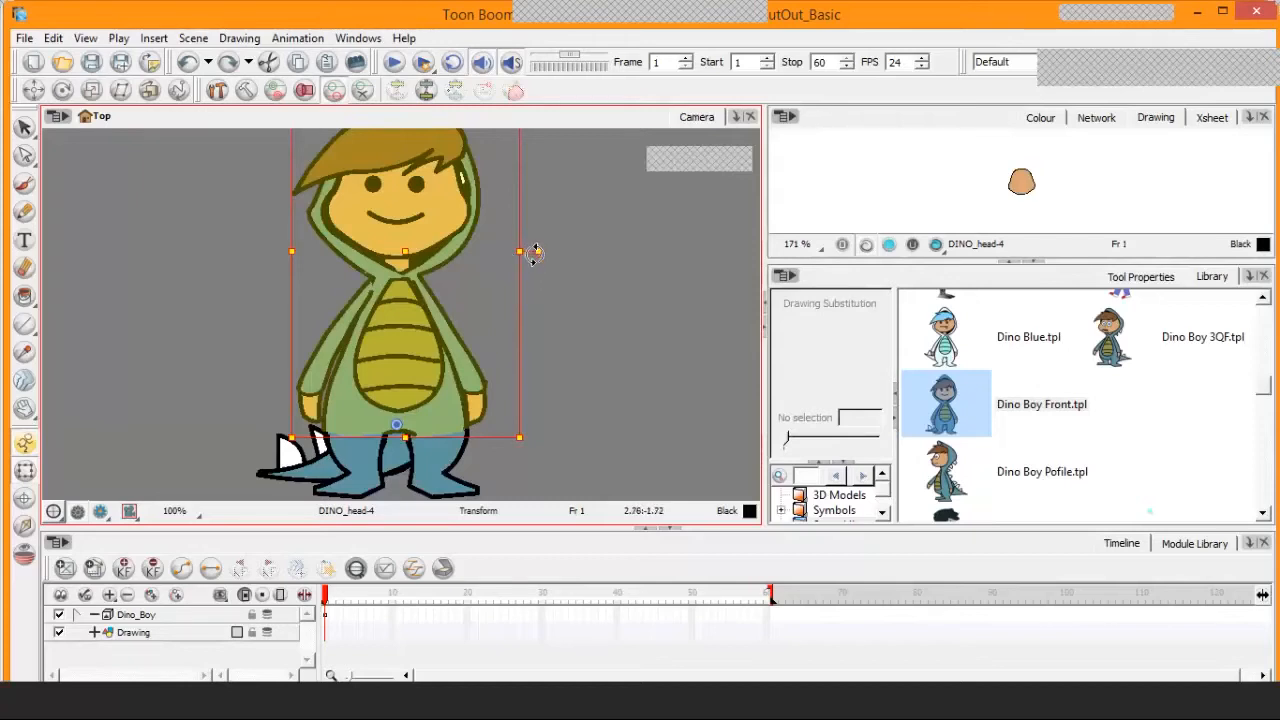
pyautogui.moveTo(534, 256)
pyautogui.mouseDown()
pyautogui.moveTo(527, 232)
pyautogui.moveTo(551, 286)
pyautogui.moveTo(527, 228)
pyautogui.mouseUp()
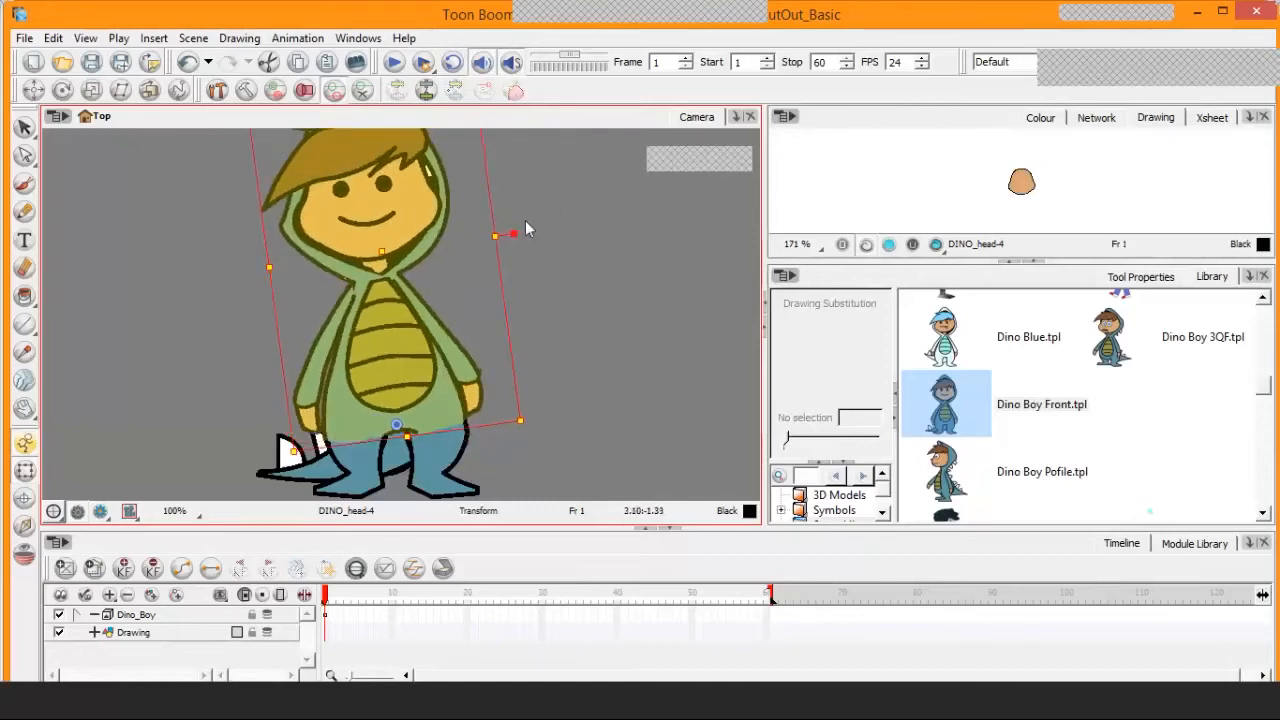
pyautogui.hotkey('ctrl', 'z')
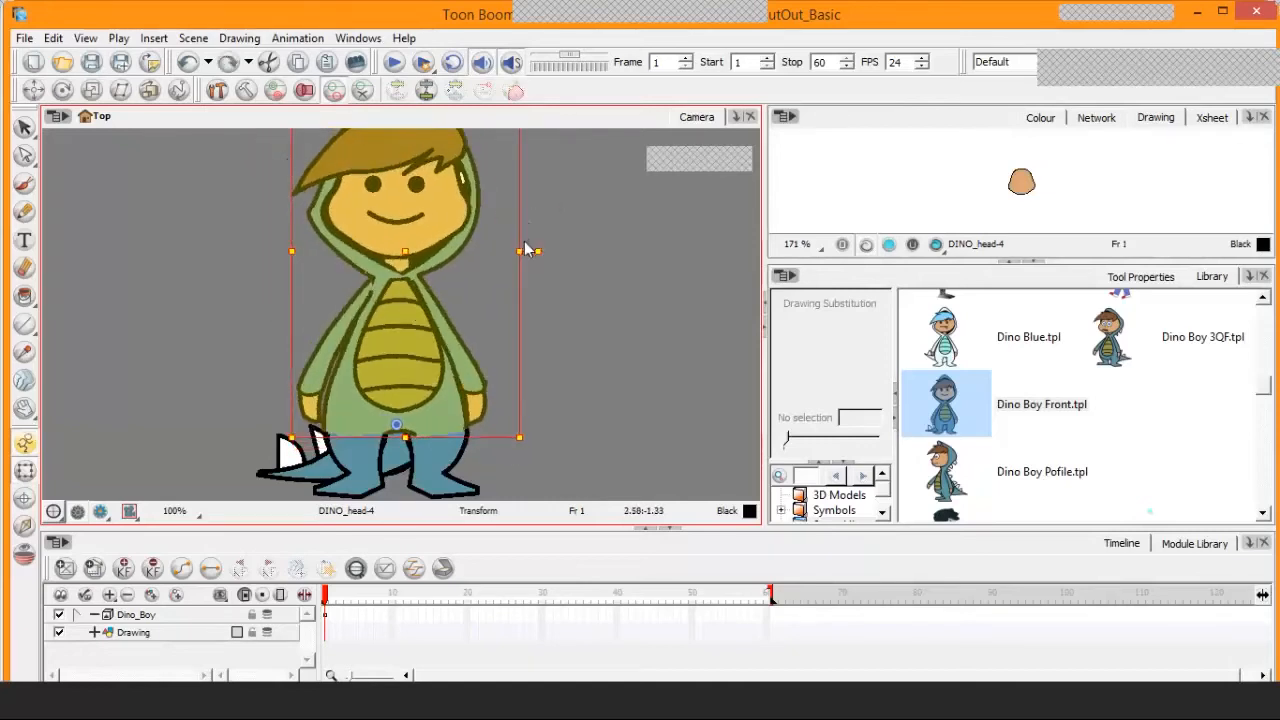
# Select the whole character hierarchy and try scaling it up, undoing the change
pyautogui.hotkey('ctrl', 'z')
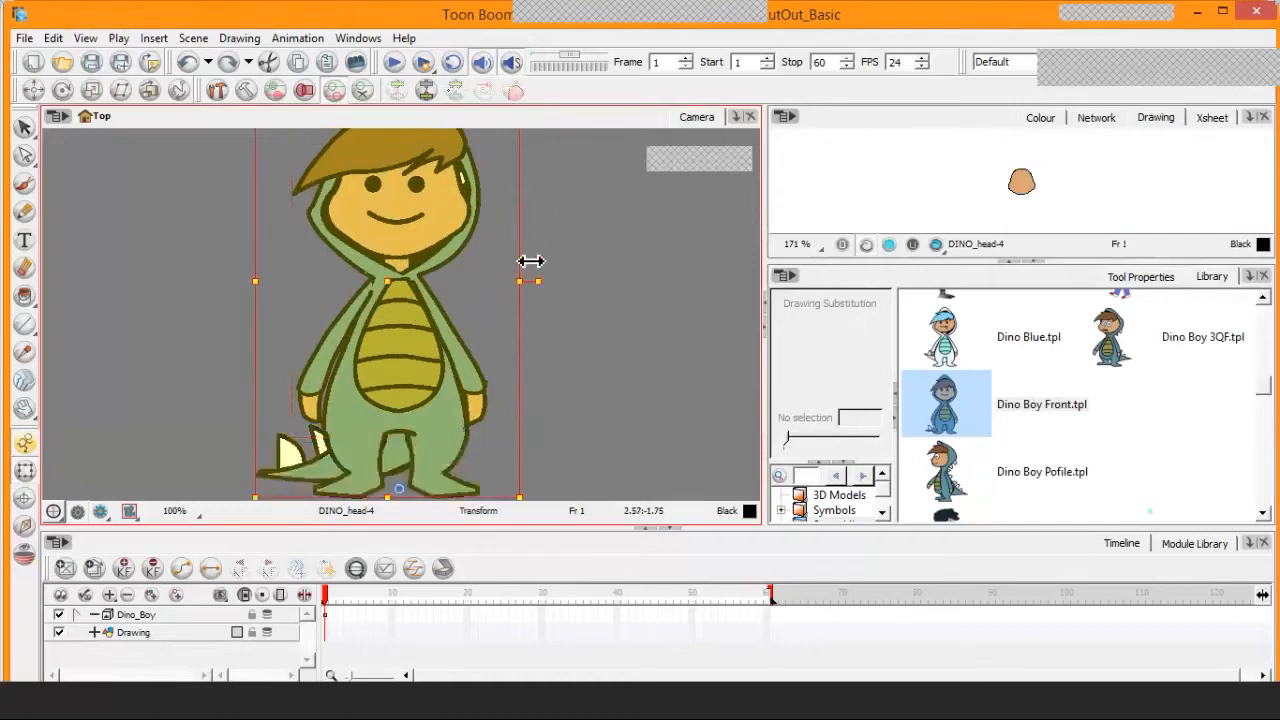
pyautogui.press('1')
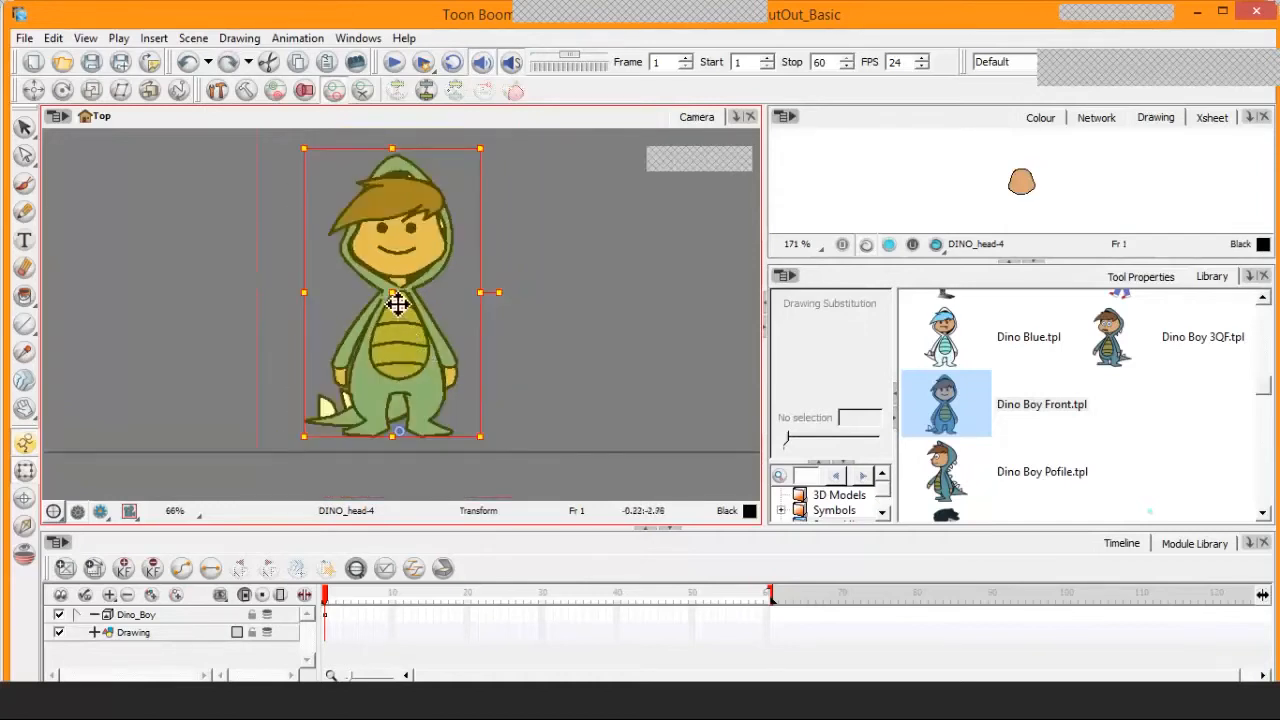
pyautogui.moveTo(397, 302)
pyautogui.mouseDown()
pyautogui.moveTo(251, 309)
pyautogui.moveTo(466, 283)
pyautogui.moveTo(423, 206)
pyautogui.moveTo(259, 306)
pyautogui.moveTo(391, 314)
pyautogui.moveTo(397, 303)
pyautogui.mouseUp()
pyautogui.press('1')
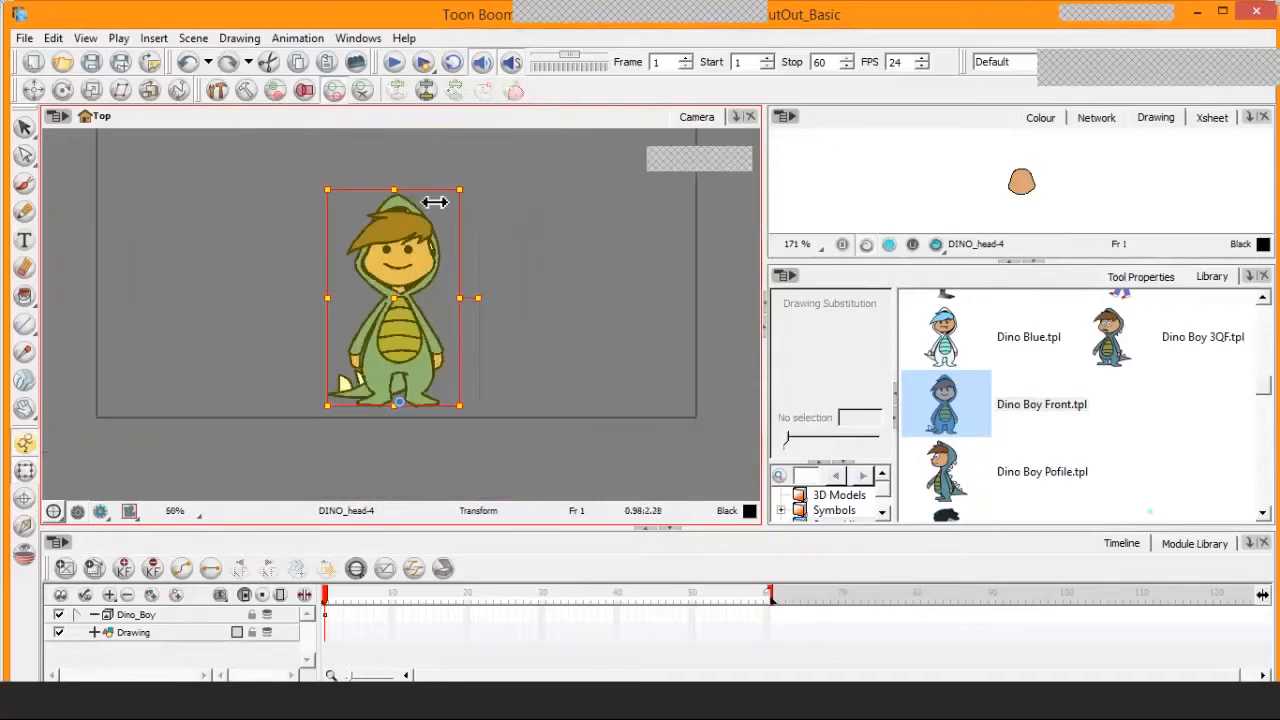
pyautogui.moveTo(459, 195); pyautogui.dragTo(537, 154)
pyautogui.hotkey('ctrl', 'z')
# Try scaling the whole character down to about half its size, undo it and clear the selection
pyautogui.press('2')
pyautogui.press('2')
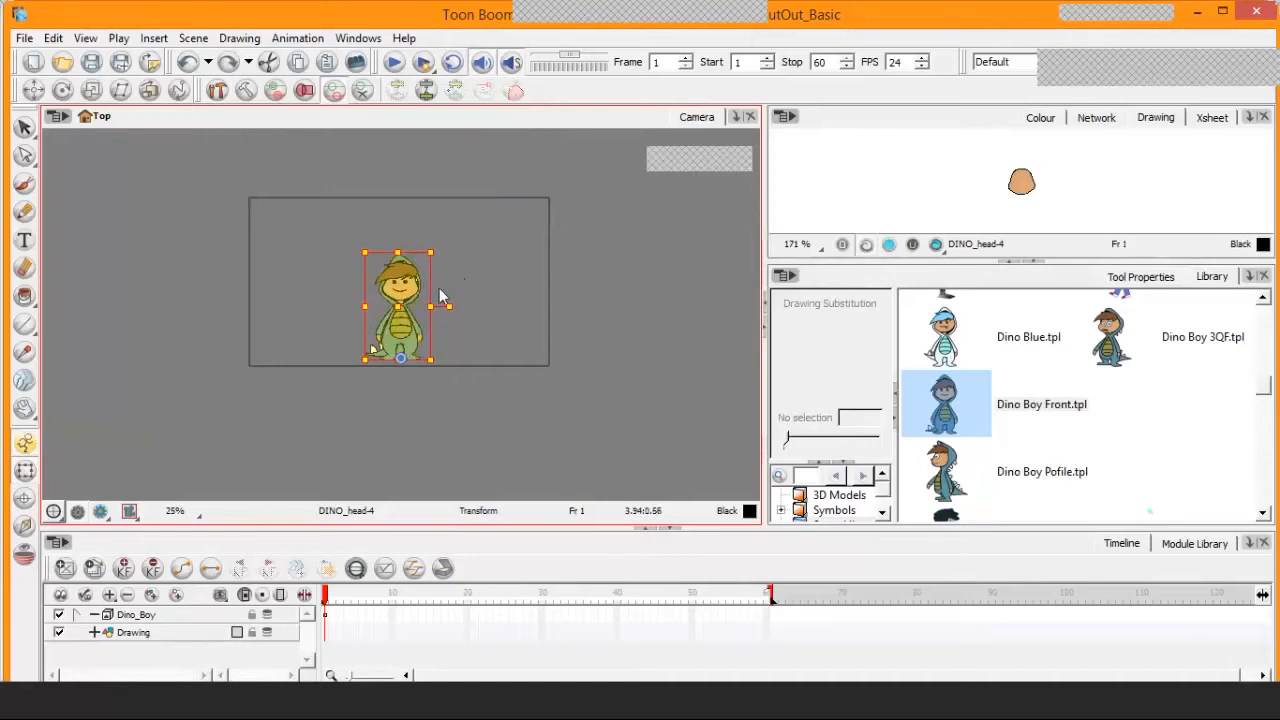
pyautogui.press('2')
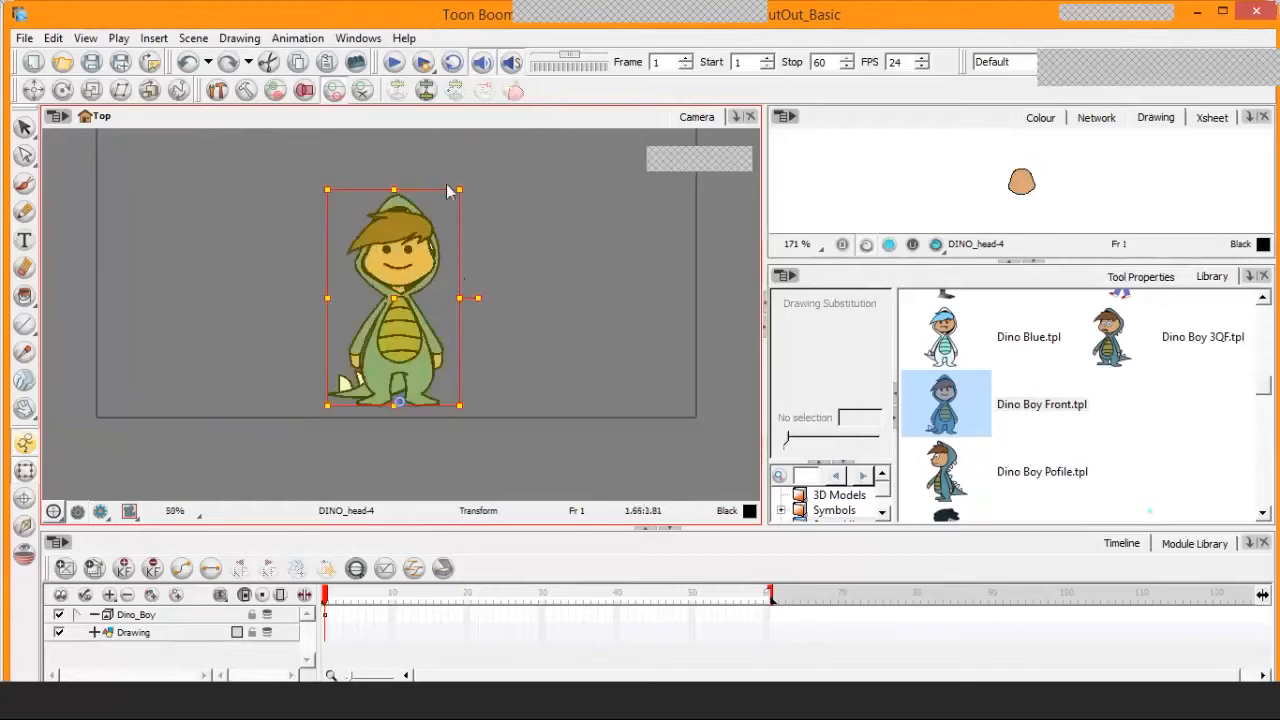
pyautogui.moveTo(460, 190)
pyautogui.mouseDown()
pyautogui.moveTo(500, 133)
pyautogui.moveTo(434, 311)
pyautogui.mouseUp()
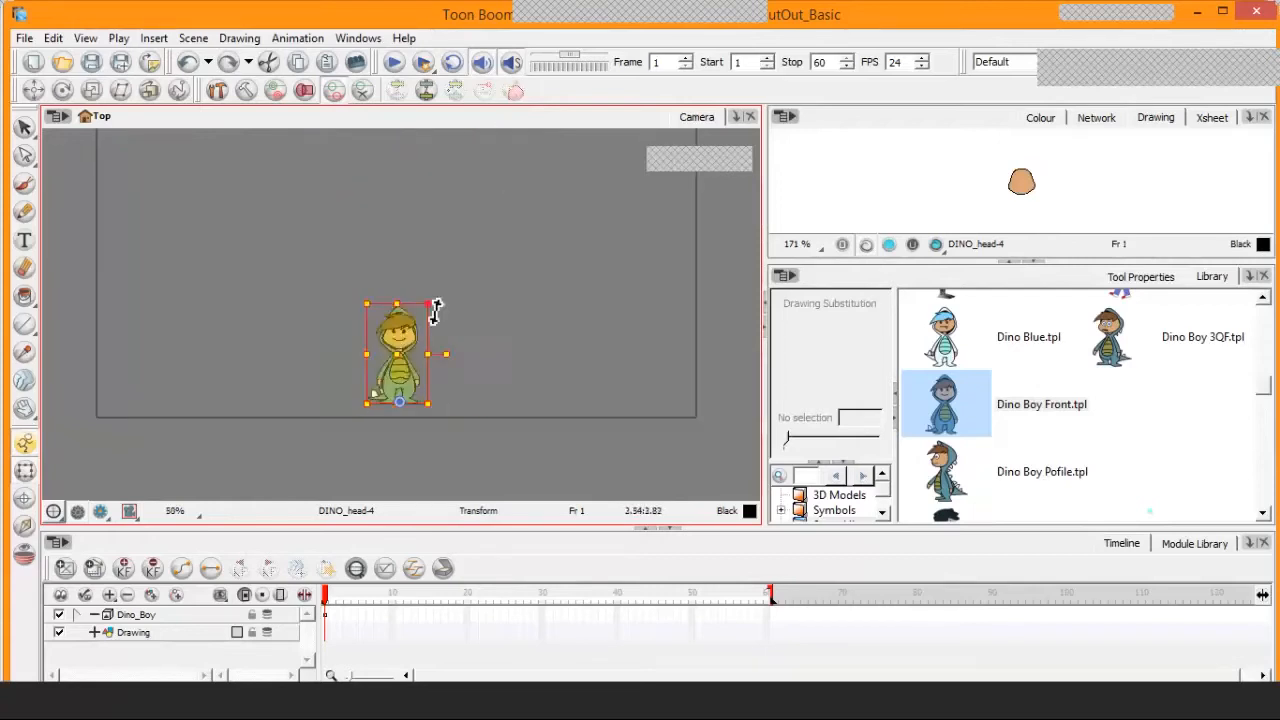
pyautogui.hotkey('ctrl', 'z')
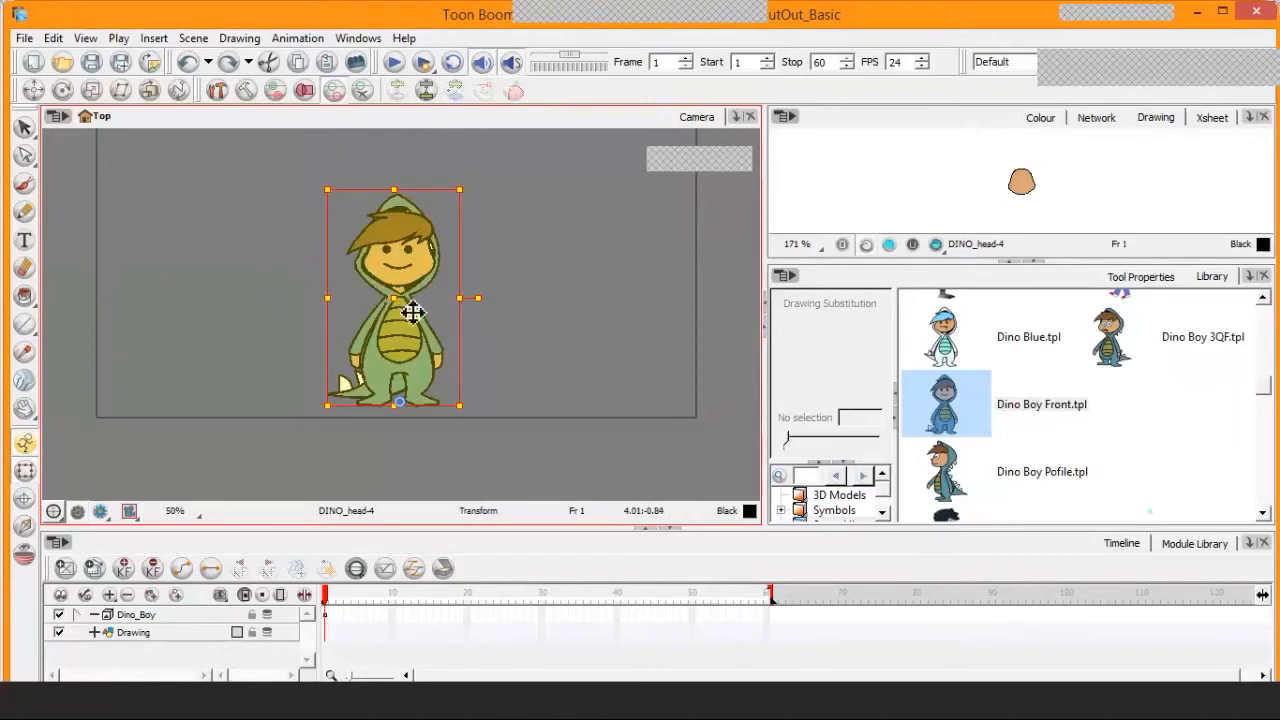
pyautogui.click(545, 299)
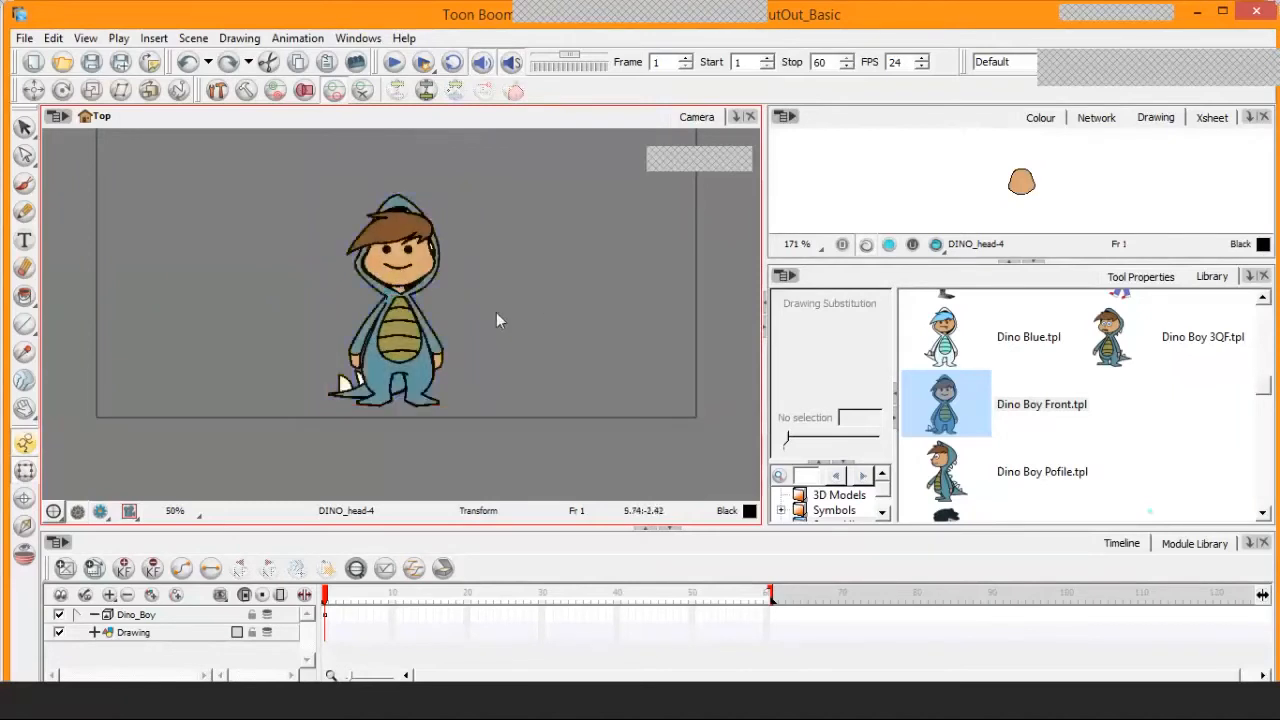
# Try rotating the hand of the character's right arm clockwise at the wrist, and undo it
pyautogui.scroll(3, 459, 332)
pyautogui.moveTo(373, 320); pyautogui.dragTo(511, 194)
pyautogui.click(409, 330)
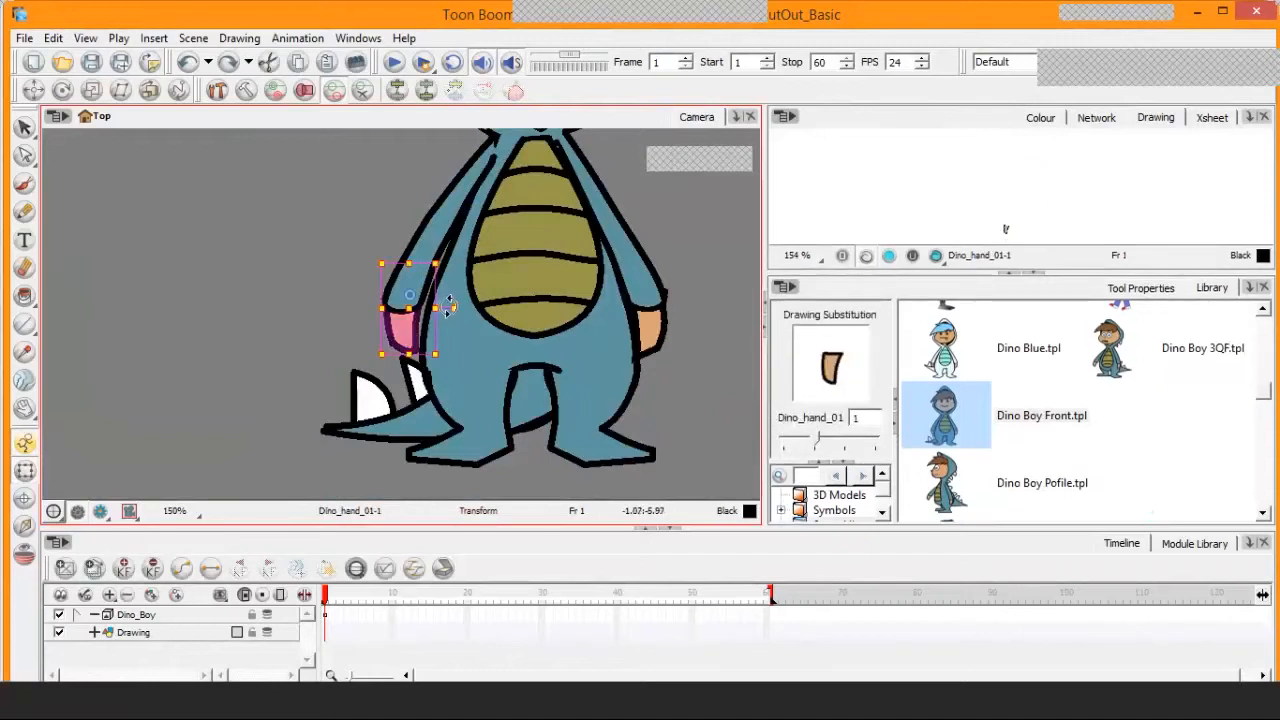
pyautogui.moveTo(447, 302); pyautogui.dragTo(448, 332)
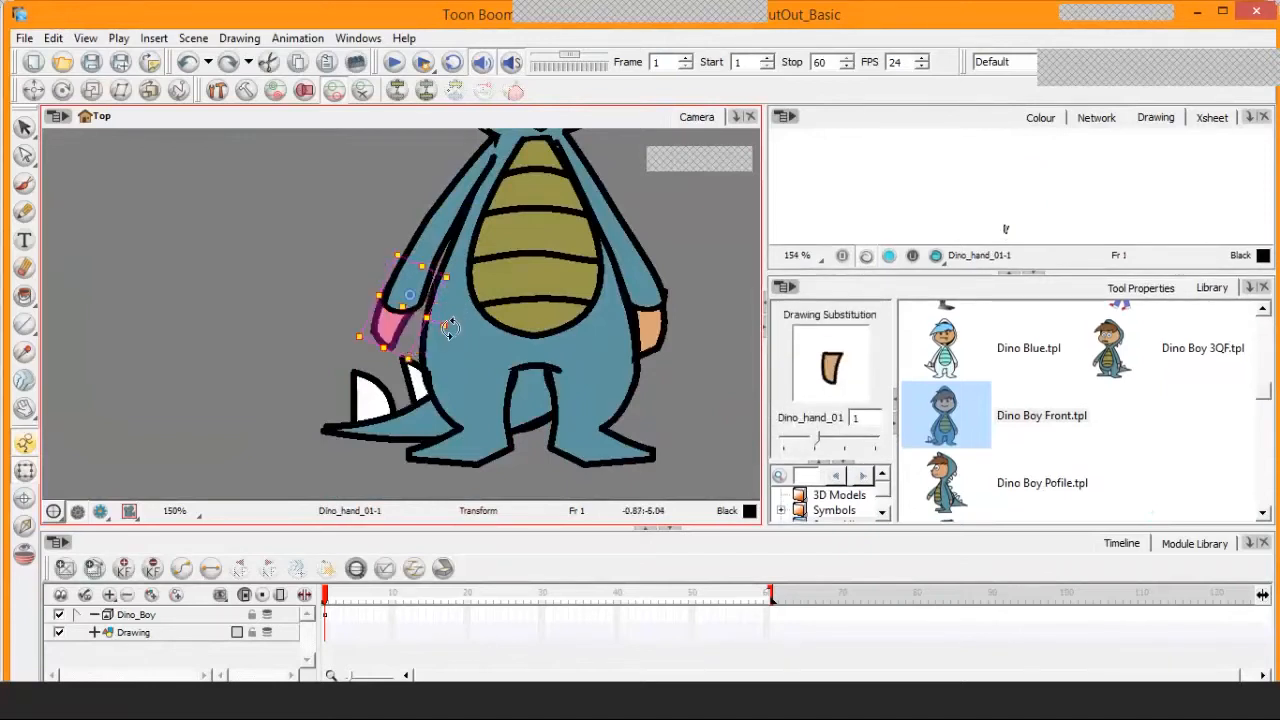
pyautogui.hotkey('ctrl', 'z')
pyautogui.press('Escape')
# Select the character's entire right arm and try swinging it across the belly from the shoulder, undoing the rotation
pyautogui.click(453, 287)
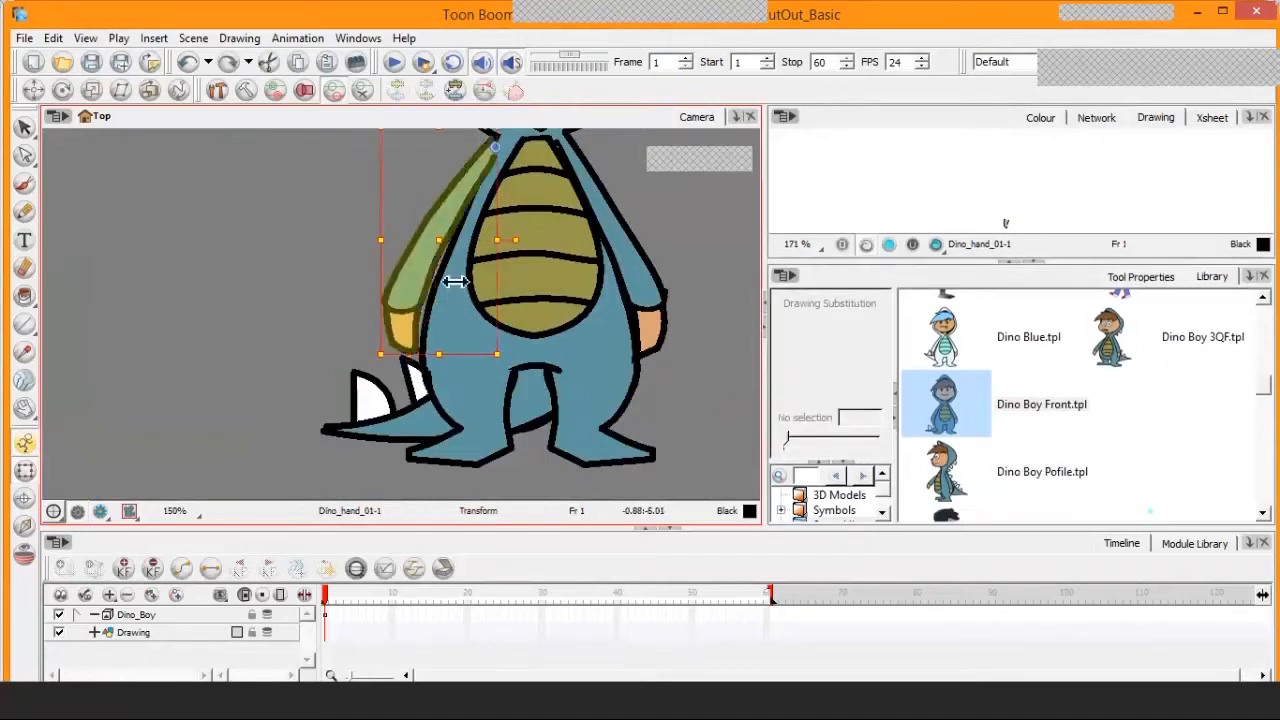
pyautogui.press('2')
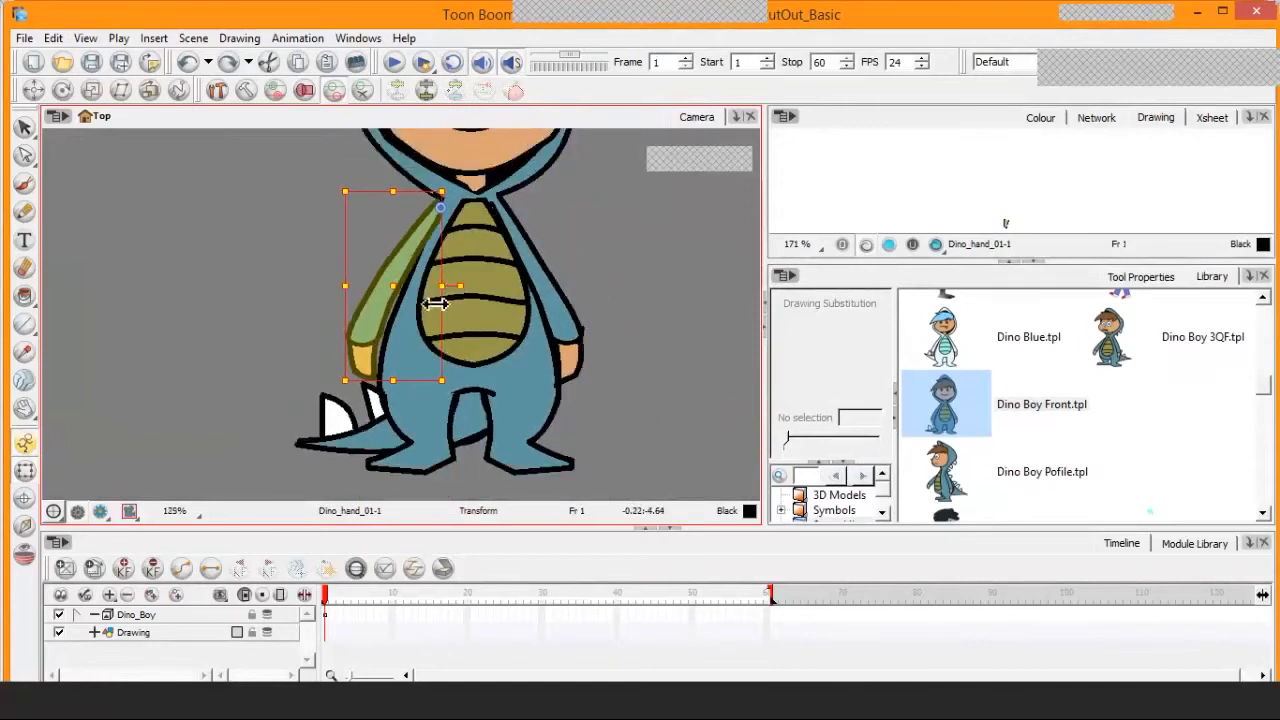
pyautogui.moveTo(434, 300); pyautogui.dragTo(530, 227)
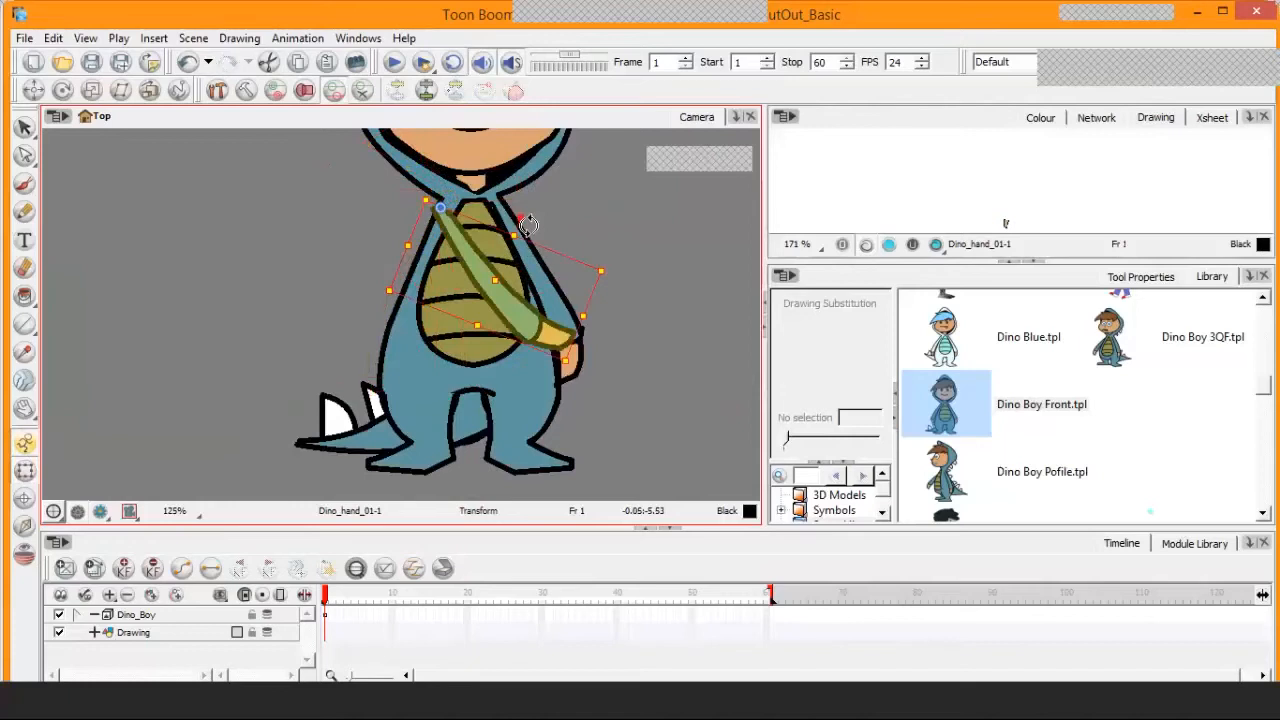
pyautogui.hotkey('ctrl', 'z')
# Display the deformation chain of the character's right arm and bend its forearm outward and up at the elbow
pyautogui.click(389, 312)
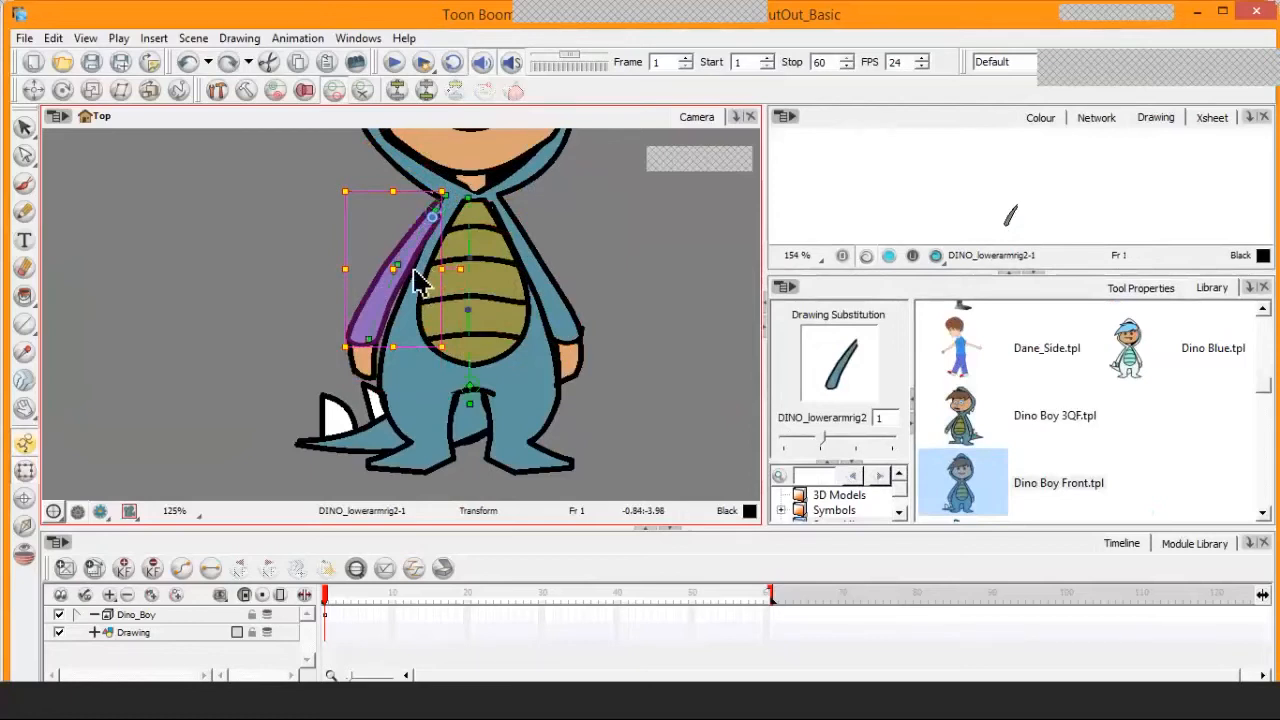
pyautogui.click(344, 300)
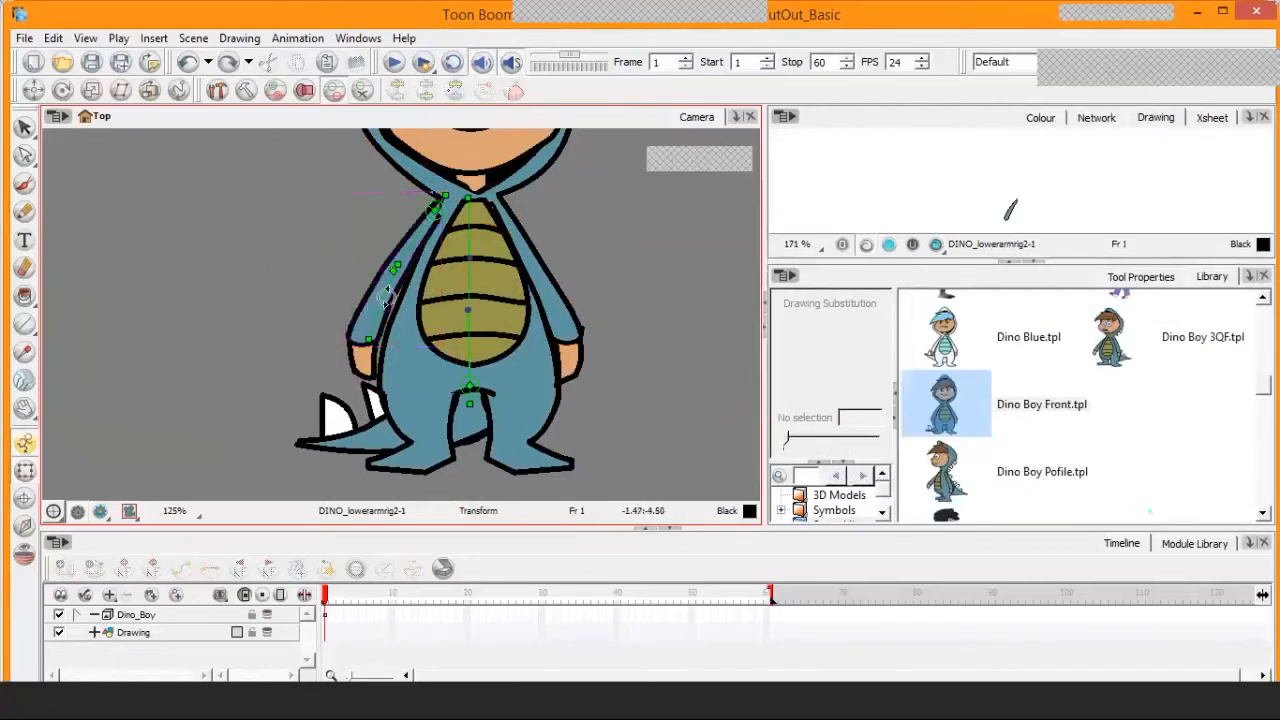
pyautogui.moveTo(385, 298); pyautogui.dragTo(328, 246)
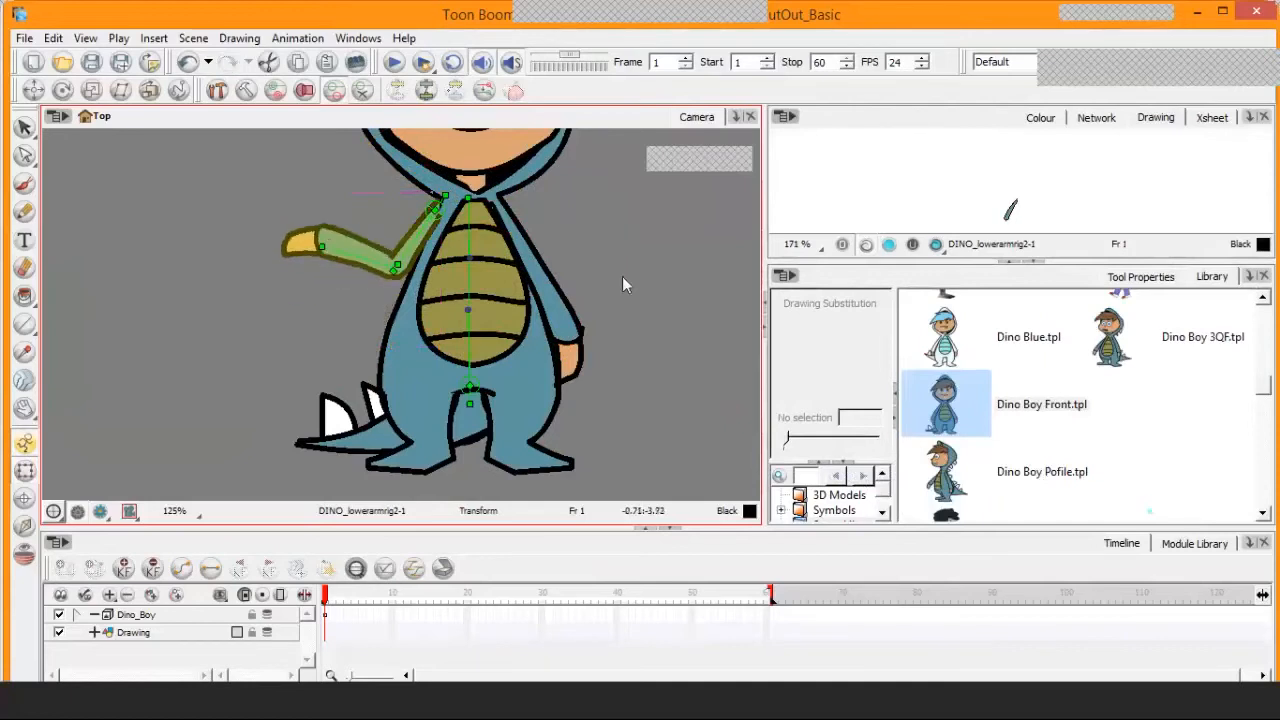
# Try bending the character's left forearm outward and up at the elbow with its deformation chain
pyautogui.click(558, 310)
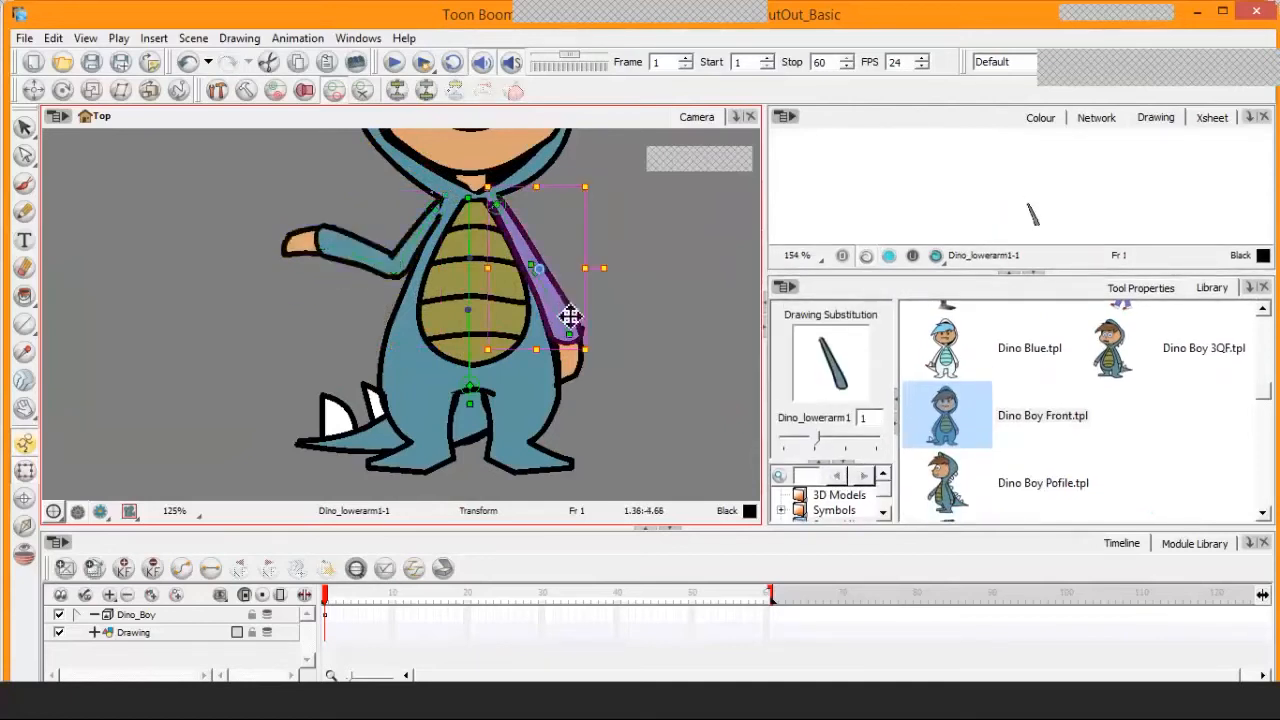
pyautogui.moveTo(568, 312)
pyautogui.mouseDown()
pyautogui.moveTo(577, 195)
pyautogui.moveTo(574, 225)
pyautogui.moveTo(568, 201)
pyautogui.moveTo(568, 216)
pyautogui.mouseUp()
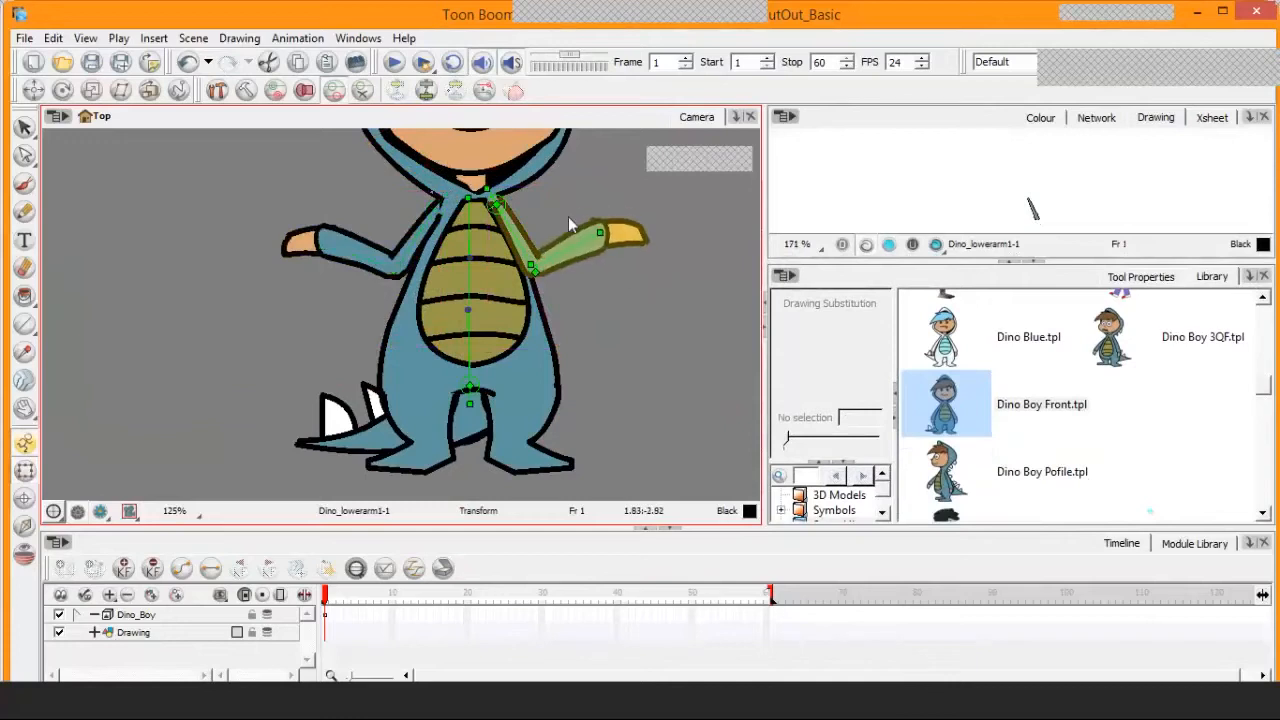
# Try bending the torso through its deformation chain, and undo the torso and left arm deformations
pyautogui.click(514, 306)
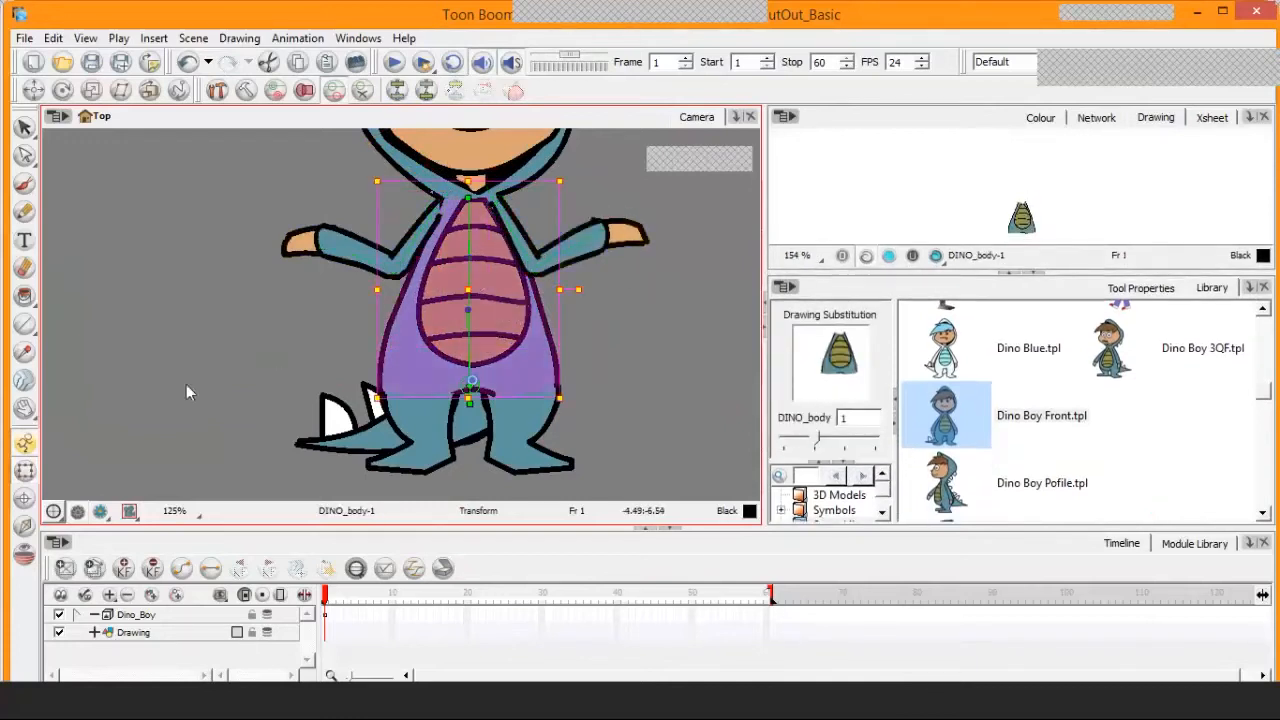
pyautogui.click(245, 323)
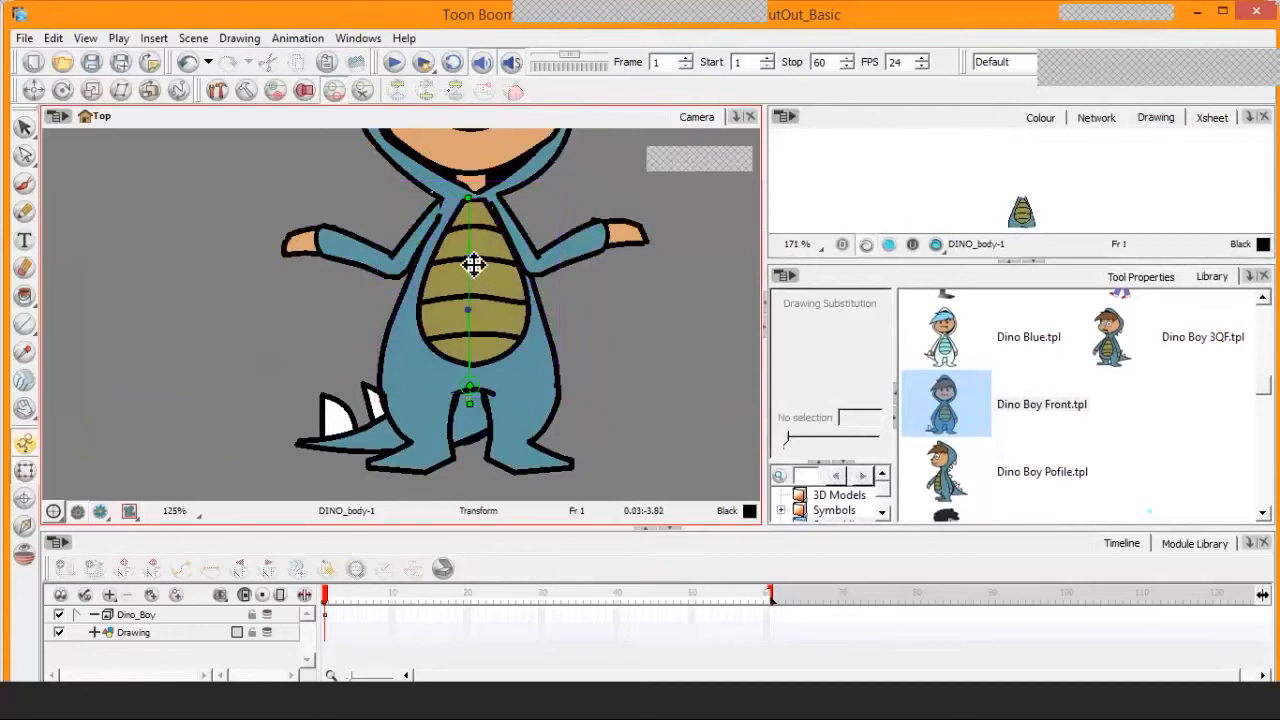
pyautogui.moveTo(463, 268); pyautogui.dragTo(581, 317)
pyautogui.scroll(-1, 488, 242)
pyautogui.press('space')
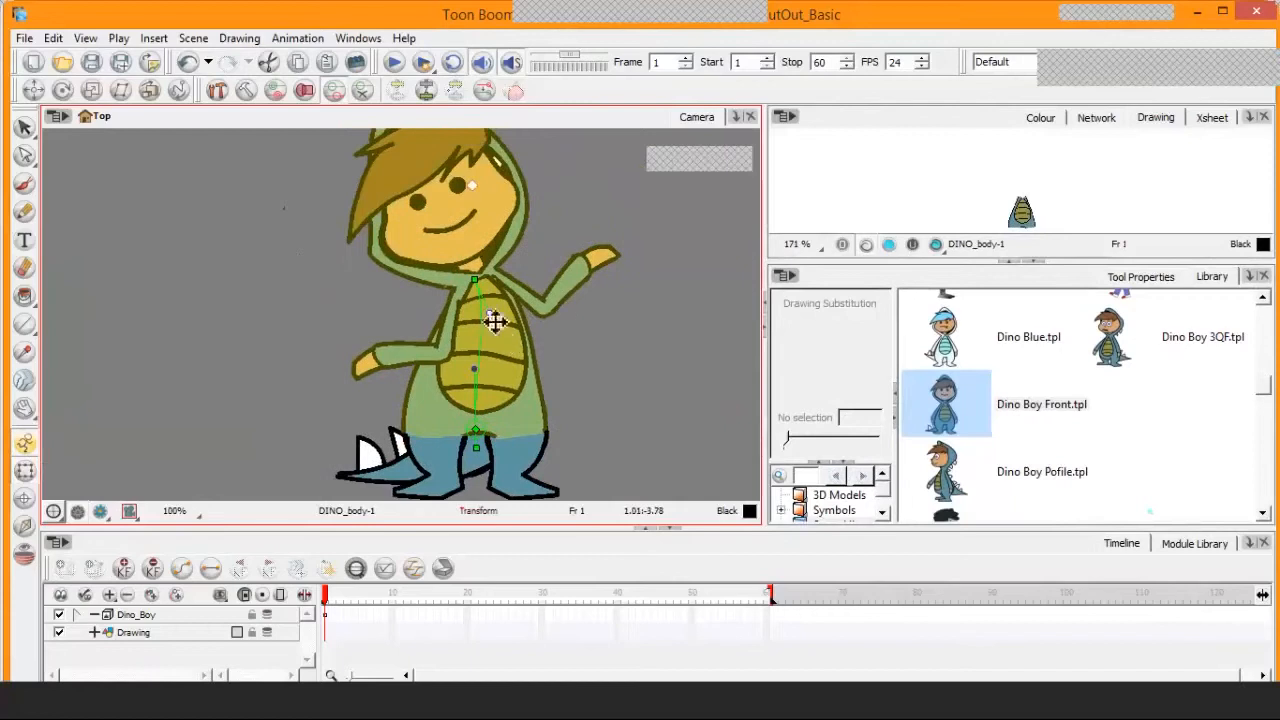
pyautogui.moveTo(497, 320)
pyautogui.mouseDown()
pyautogui.moveTo(445, 350)
pyautogui.moveTo(509, 323)
pyautogui.moveTo(457, 374)
pyautogui.moveTo(523, 366)
pyautogui.moveTo(476, 388)
pyautogui.moveTo(477, 374)
pyautogui.moveTo(503, 378)
pyautogui.moveTo(457, 359)
pyautogui.mouseUp()
pyautogui.hotkey('ctrl', 'z')
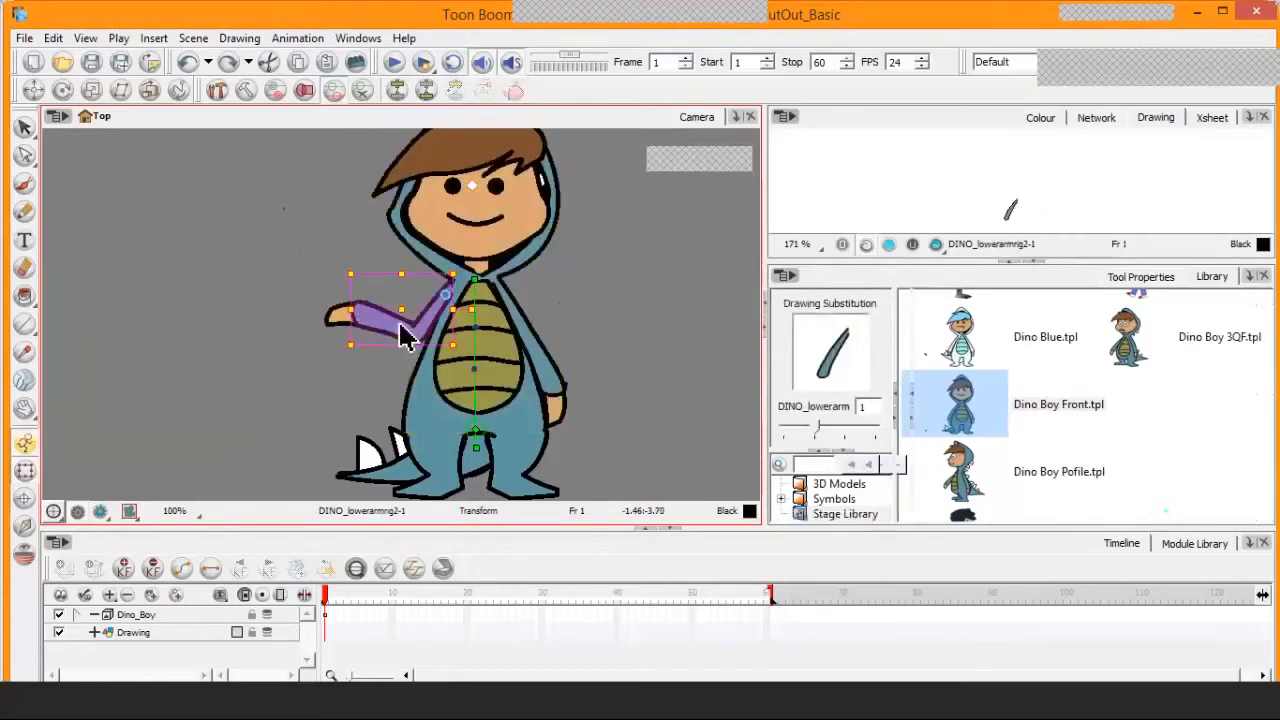
# Select the character's hair in close-up and try shifting it across the forehead, undoing the change
pyautogui.press('2')
pyautogui.press('2')
pyautogui.press('2')
pyautogui.press('space')
pyautogui.moveTo(511, 378); pyautogui.dragTo(486, 327)
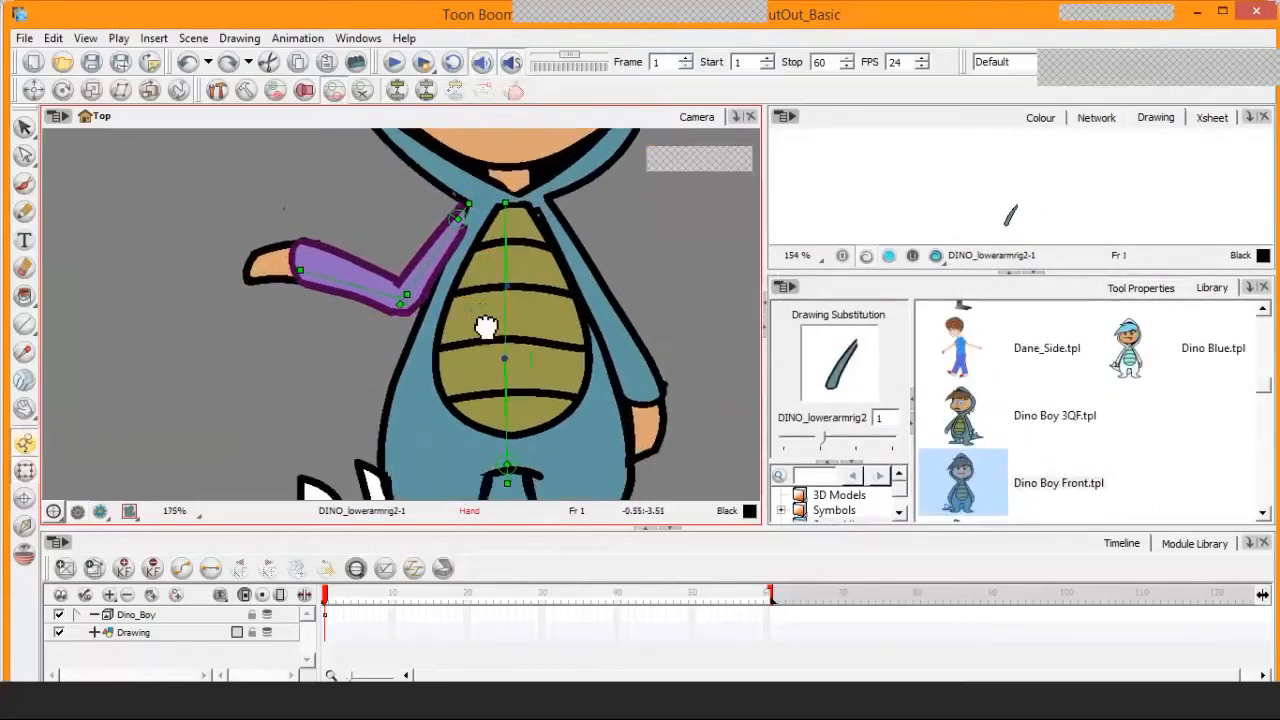
pyautogui.click(445, 210)
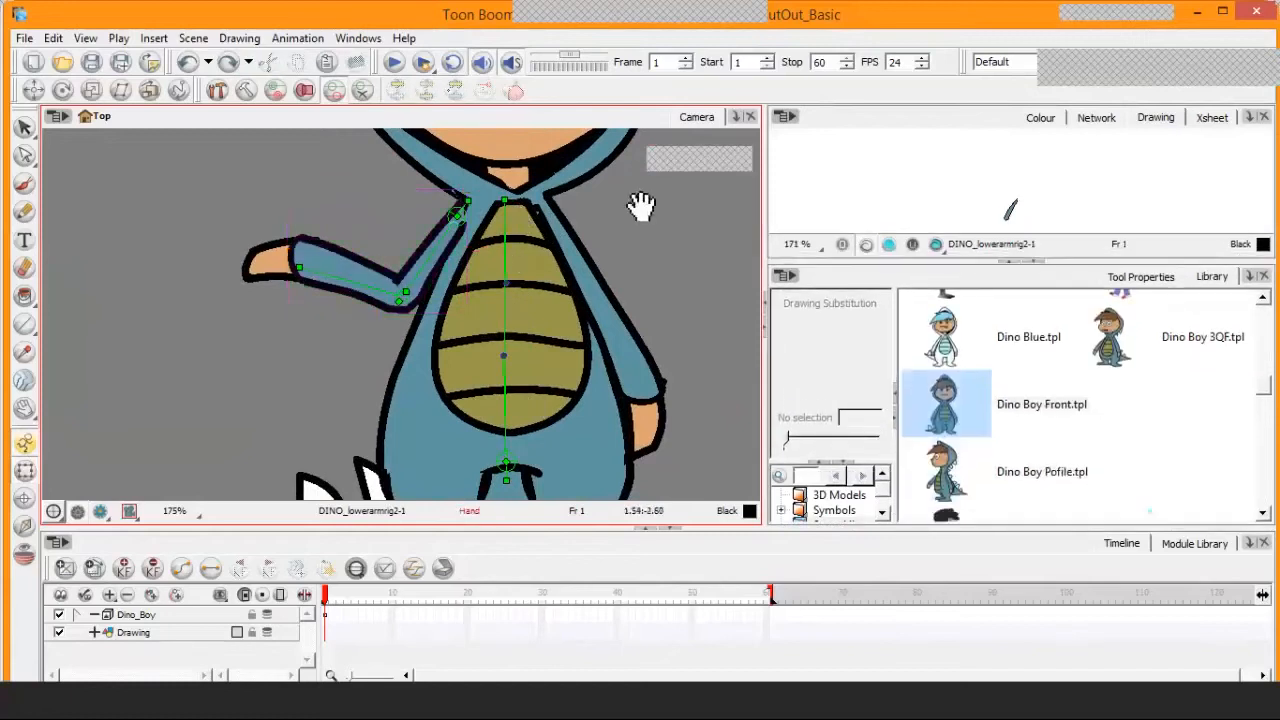
pyautogui.moveTo(640, 206); pyautogui.dragTo(643, 357)
pyautogui.click(482, 316)
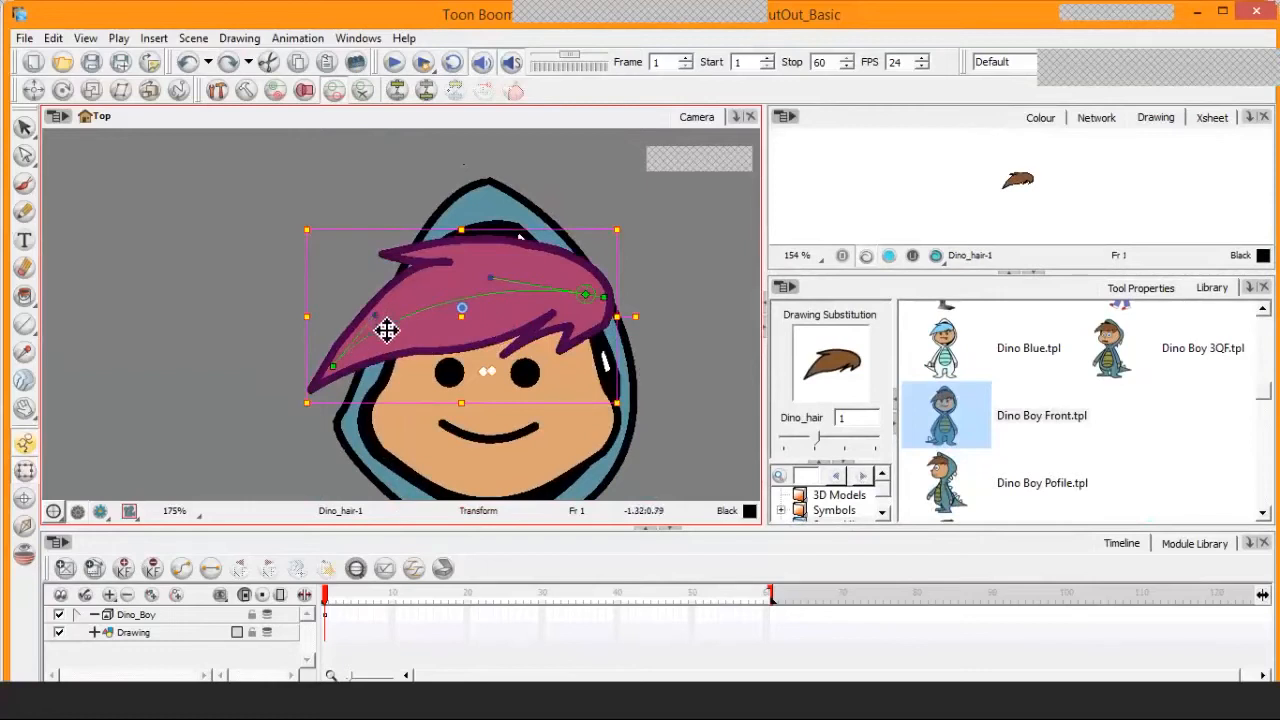
pyautogui.moveTo(393, 328)
pyautogui.mouseDown()
pyautogui.moveTo(400, 351)
pyautogui.moveTo(380, 321)
pyautogui.moveTo(401, 363)
pyautogui.moveTo(397, 289)
pyautogui.moveTo(437, 360)
pyautogui.moveTo(423, 300)
pyautogui.moveTo(451, 349)
pyautogui.moveTo(447, 288)
pyautogui.moveTo(463, 357)
pyautogui.moveTo(486, 371)
pyautogui.moveTo(497, 236)
pyautogui.moveTo(506, 304)
pyautogui.moveTo(491, 243)
pyautogui.moveTo(509, 289)
pyautogui.moveTo(550, 303)
pyautogui.mouseUp()
pyautogui.hotkey('ctrl', 'z')
# Reselect the hair and try swinging its fringe outward from the root, undoing the transform
pyautogui.click(547, 291)
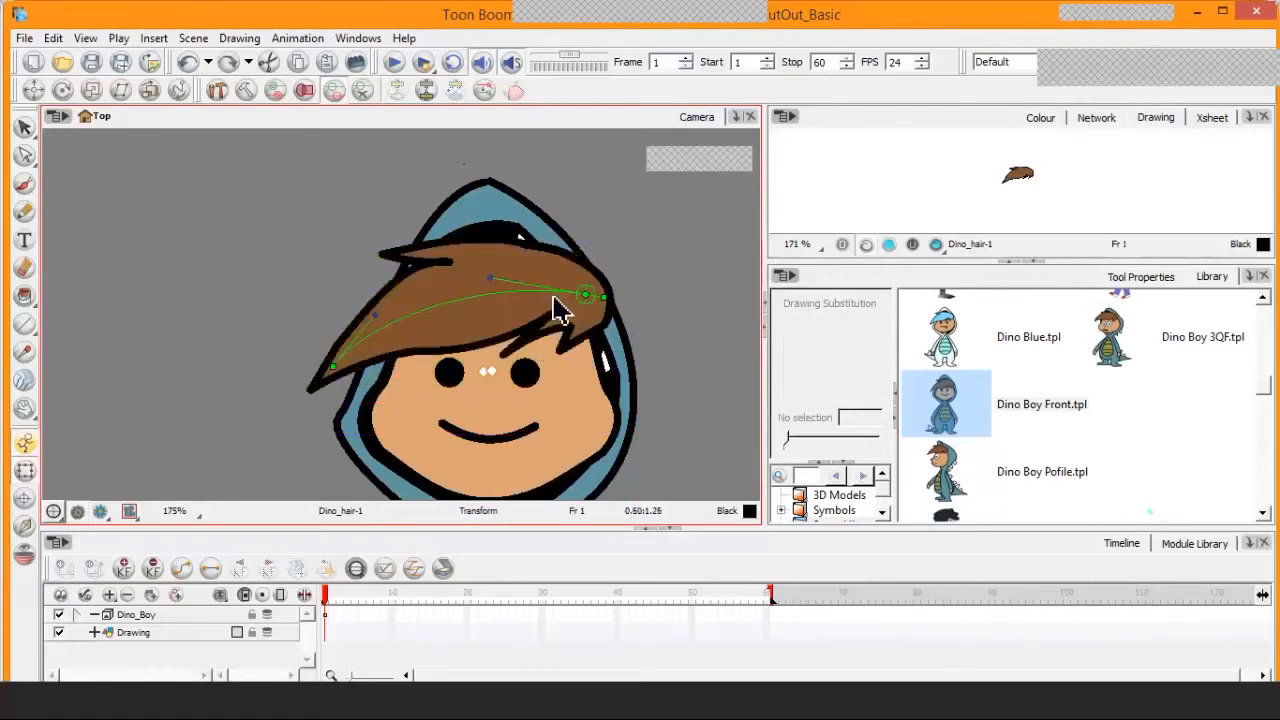
pyautogui.click(552, 296)
pyautogui.moveTo(469, 328)
pyautogui.mouseDown()
pyautogui.moveTo(505, 225)
pyautogui.moveTo(290, 292)
pyautogui.mouseUp()
pyautogui.hotkey('ctrl', 'z')
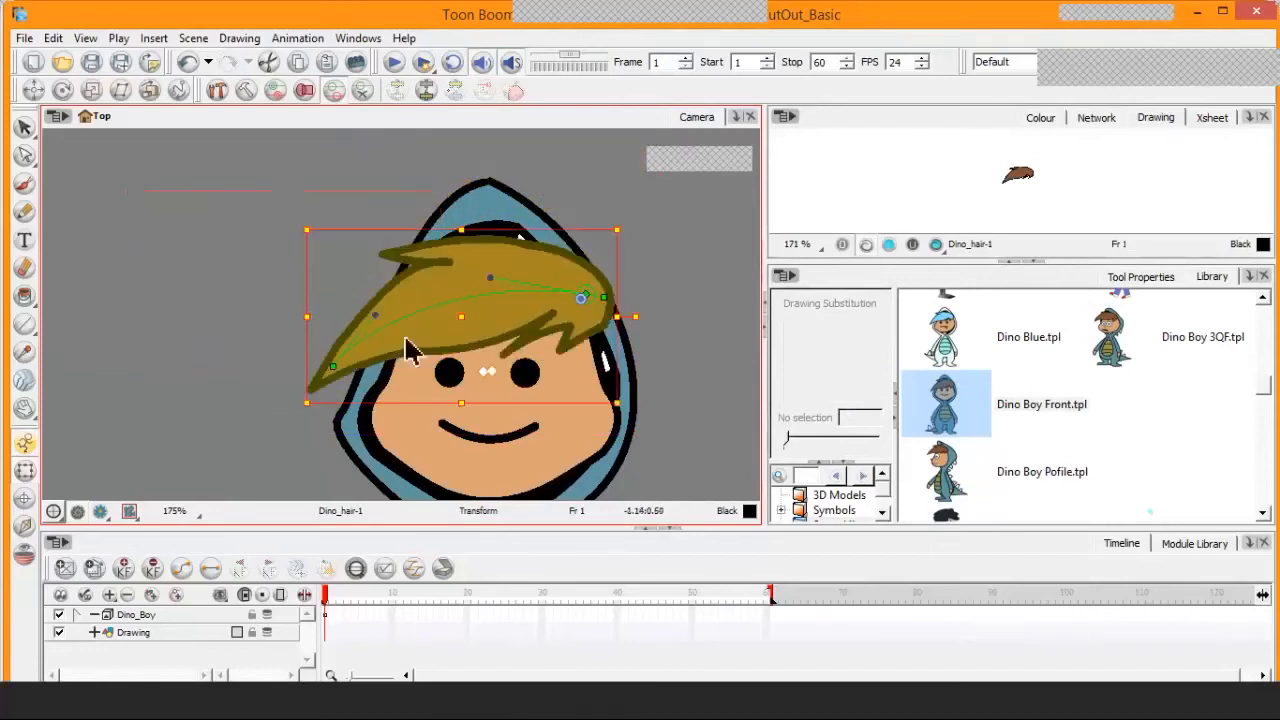
# Select the Dino_eye02 drawing on the character's face in a close-up of the eyes
pyautogui.click(452, 376)
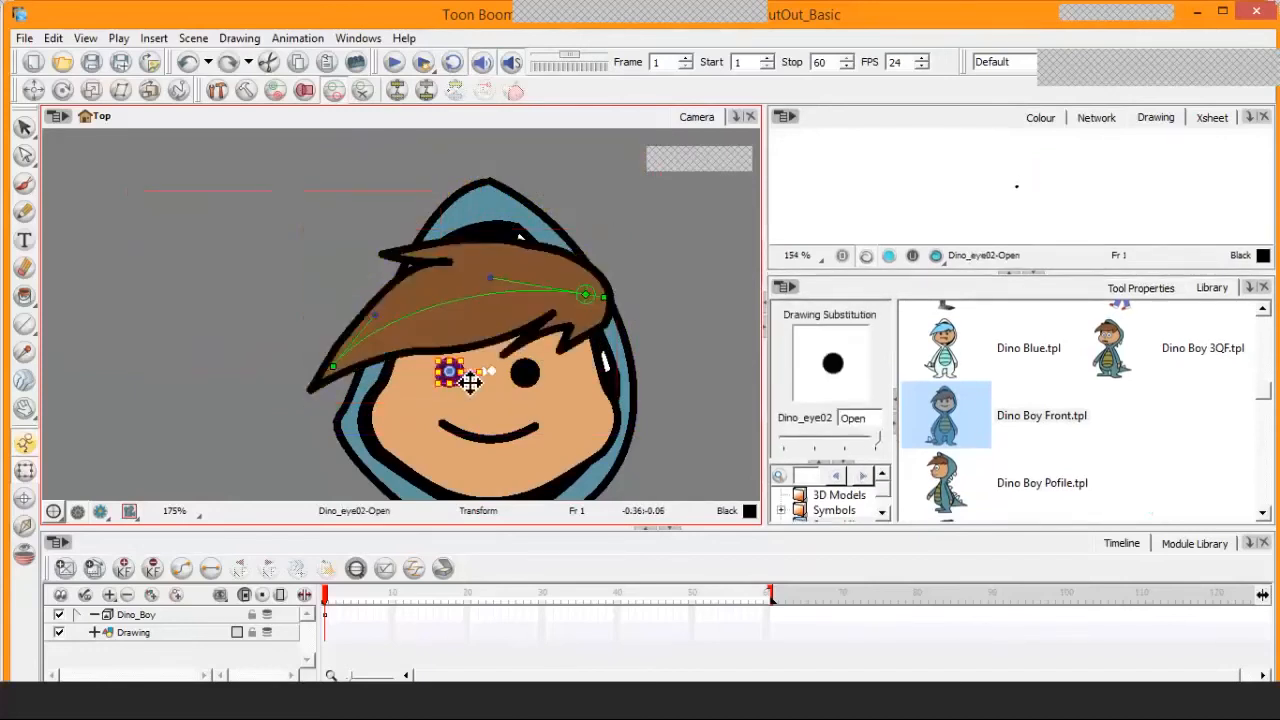
pyautogui.scroll(2, 465, 385)
pyautogui.scroll(2, 469, 383)
pyautogui.press('space')
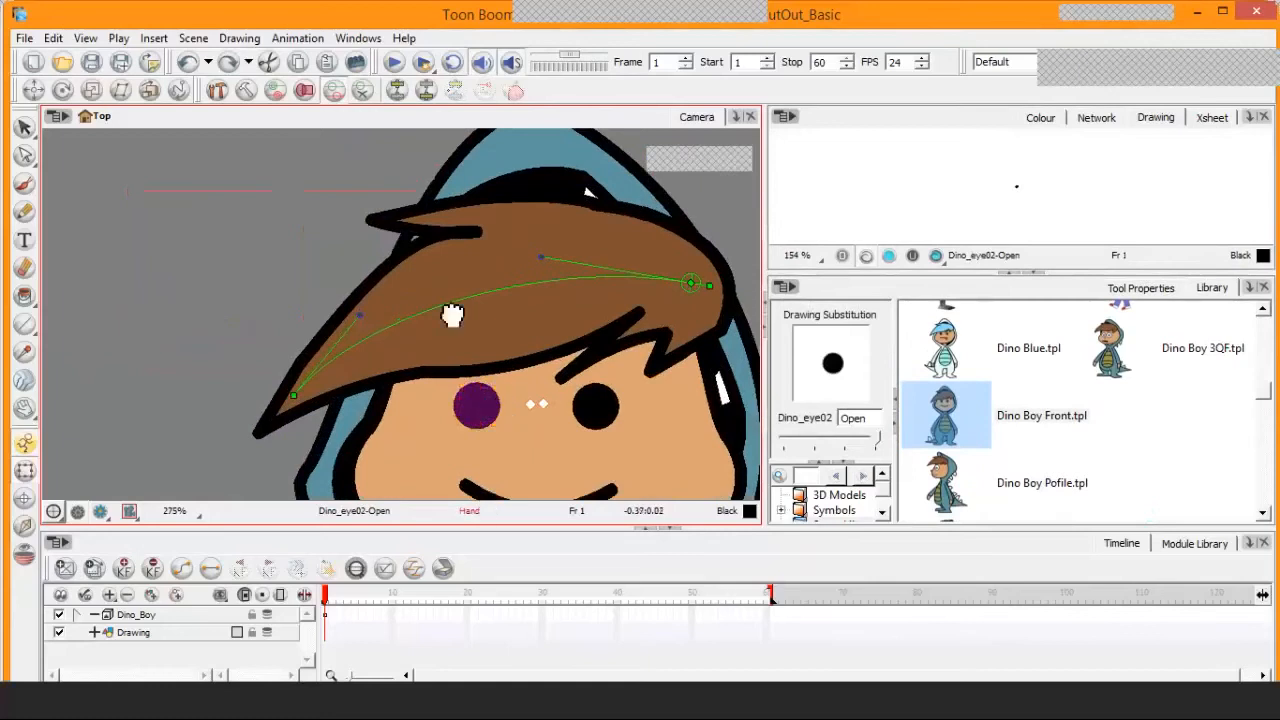
pyautogui.moveTo(496, 392); pyautogui.dragTo(416, 285)
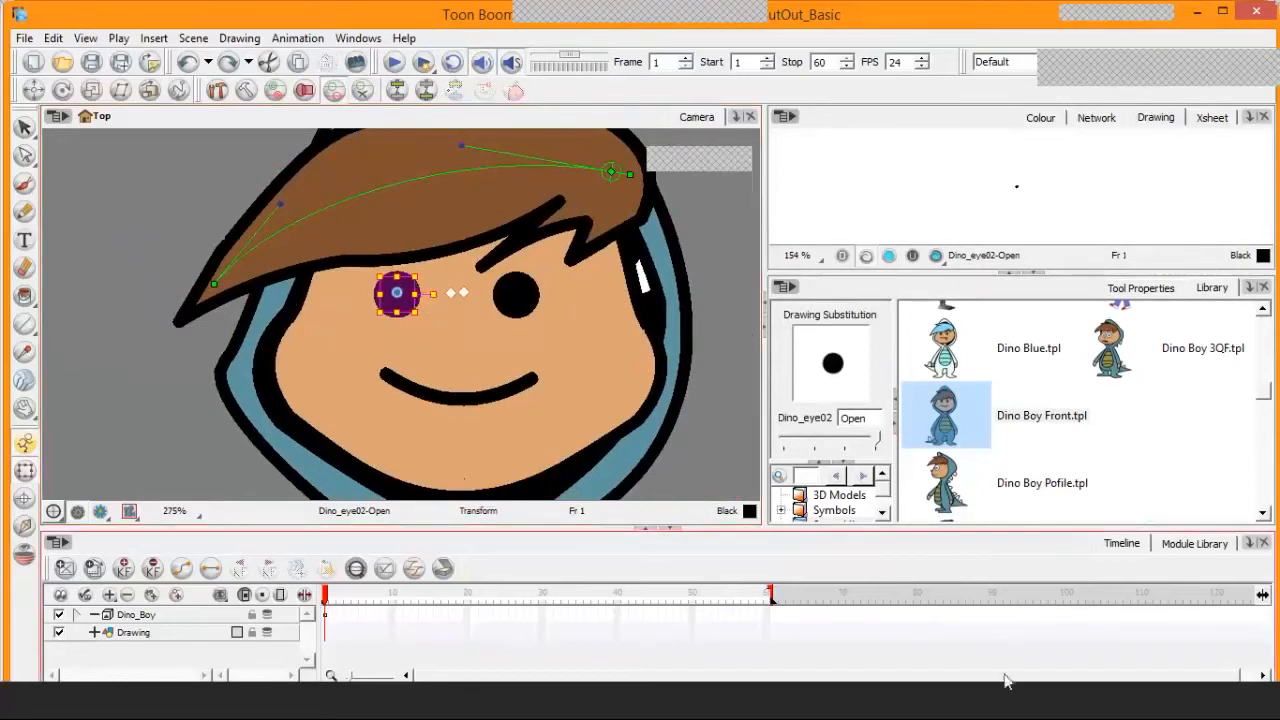
# Switch to the Word document and add the bracket pair "[ ]" below the "Drawing Substitutions" heading
pyautogui.click(452, 714)
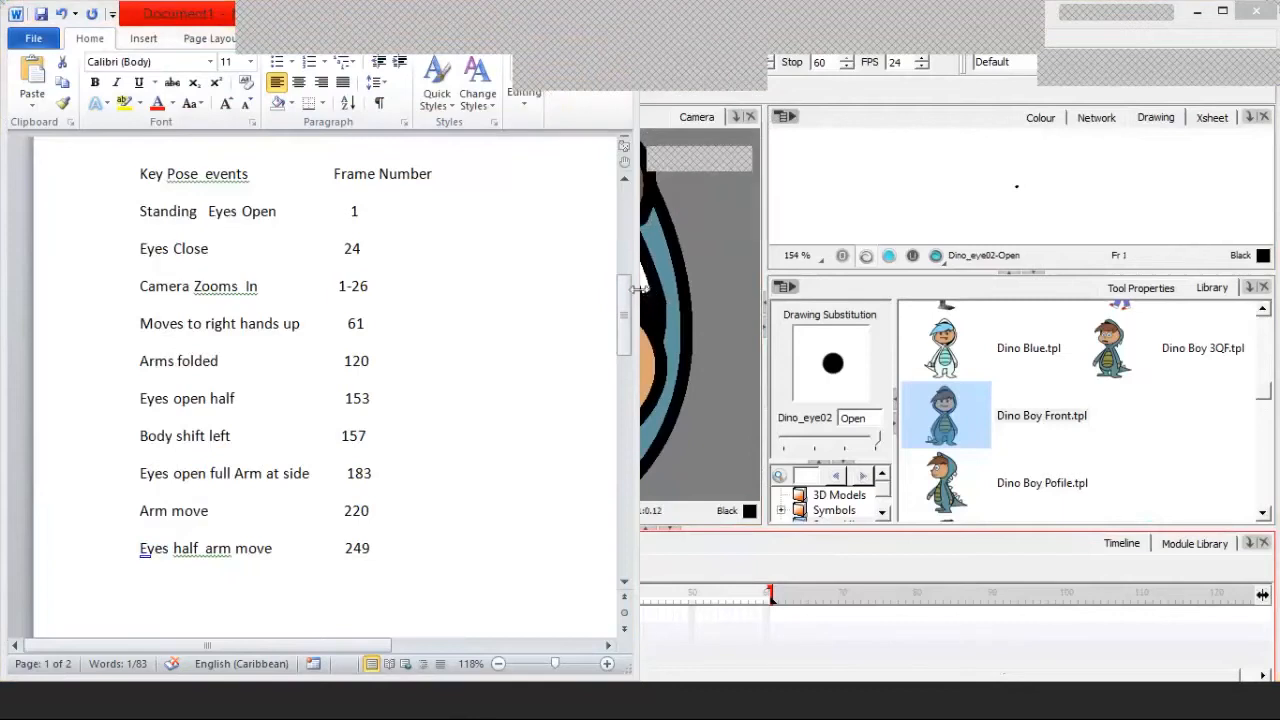
pyautogui.moveTo(628, 293); pyautogui.dragTo(612, 455)
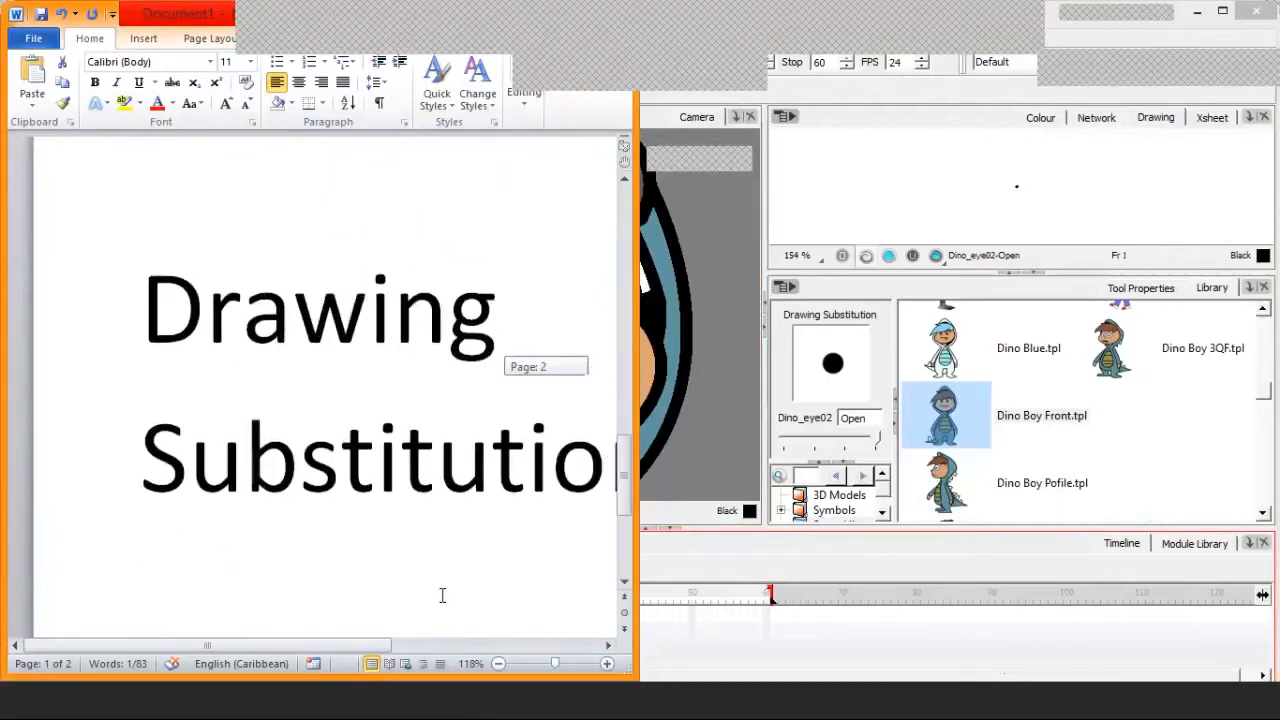
pyautogui.moveTo(340, 645); pyautogui.dragTo(401, 645)
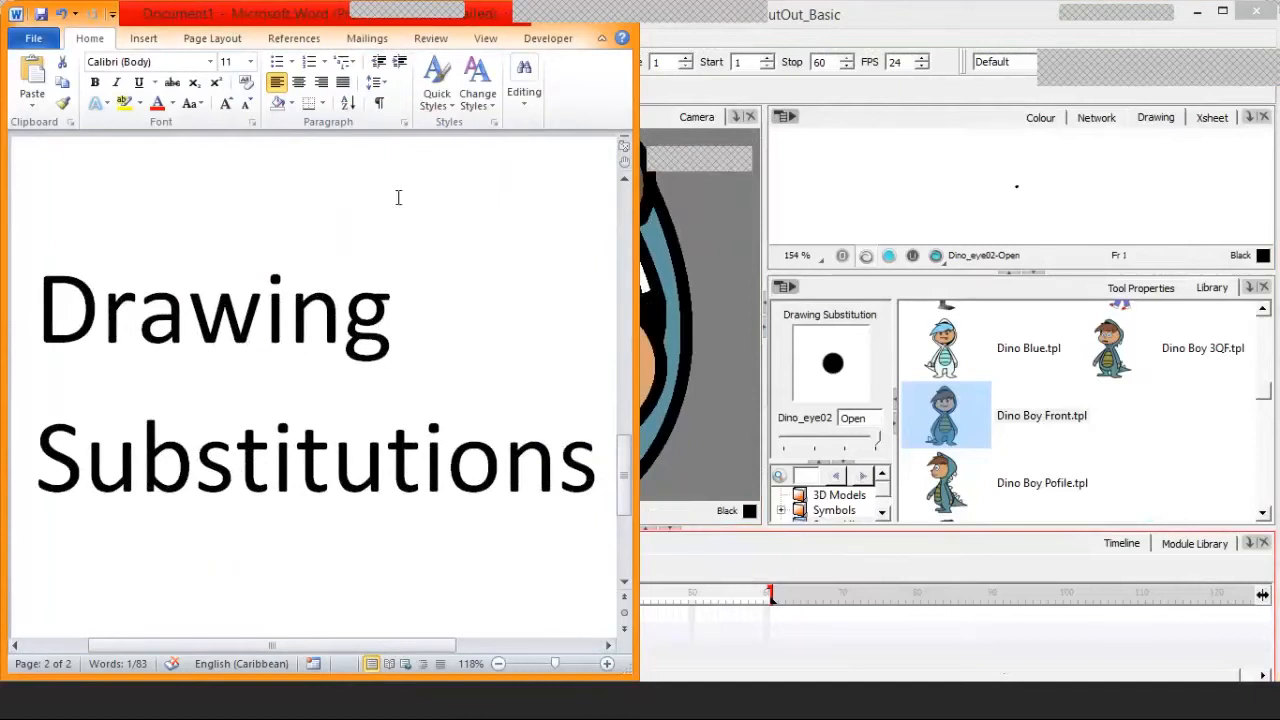
pyautogui.click(600, 458)
pyautogui.press('Return')
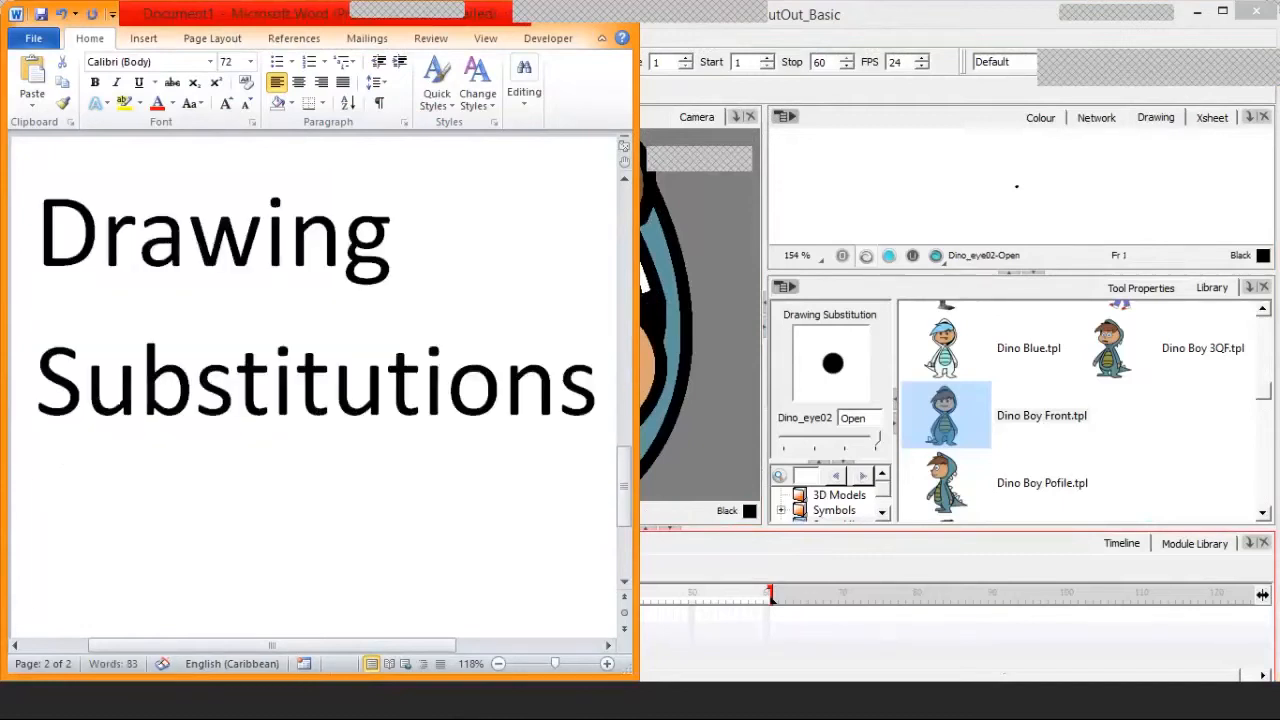
pyautogui.press('Return')
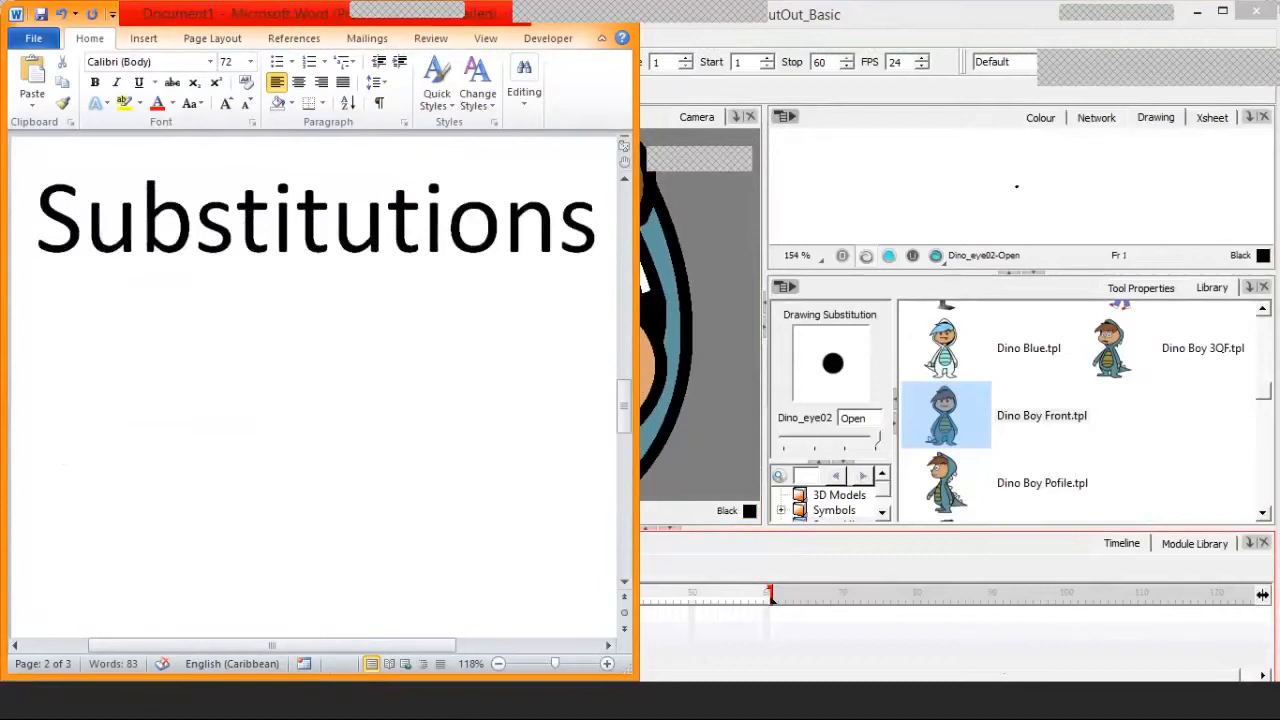
pyautogui.write('[')
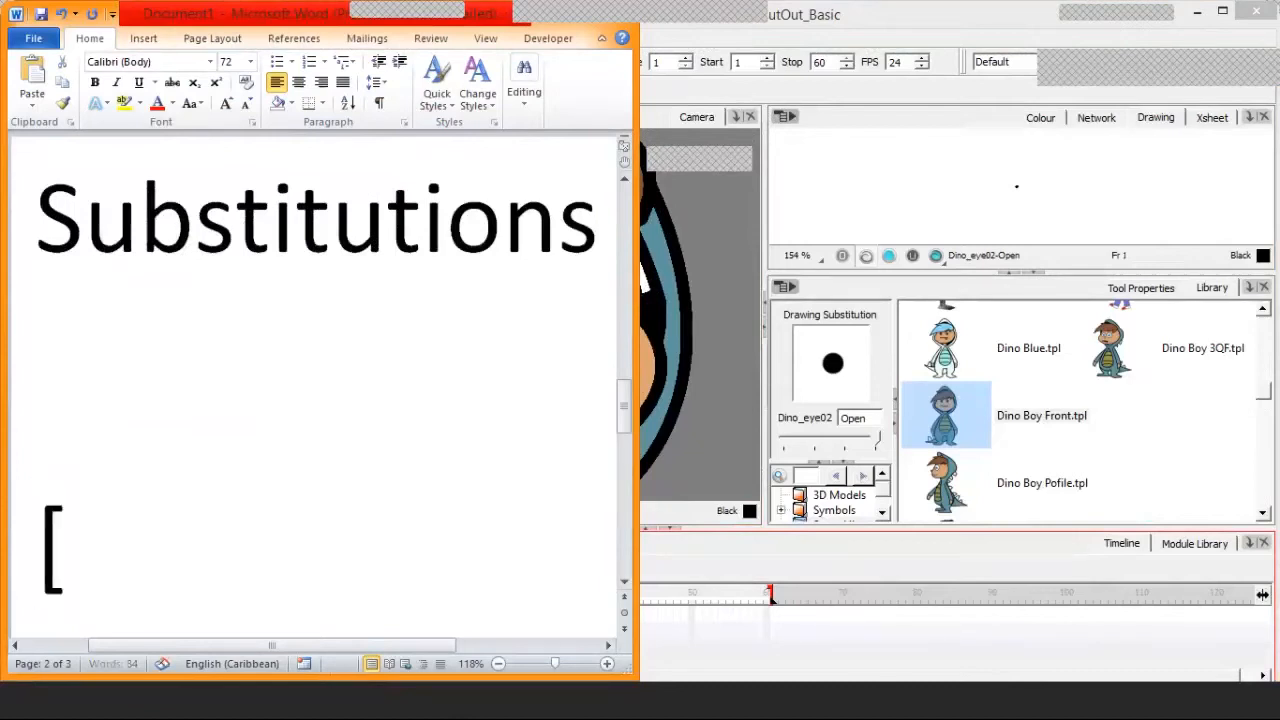
pyautogui.write('  ]')
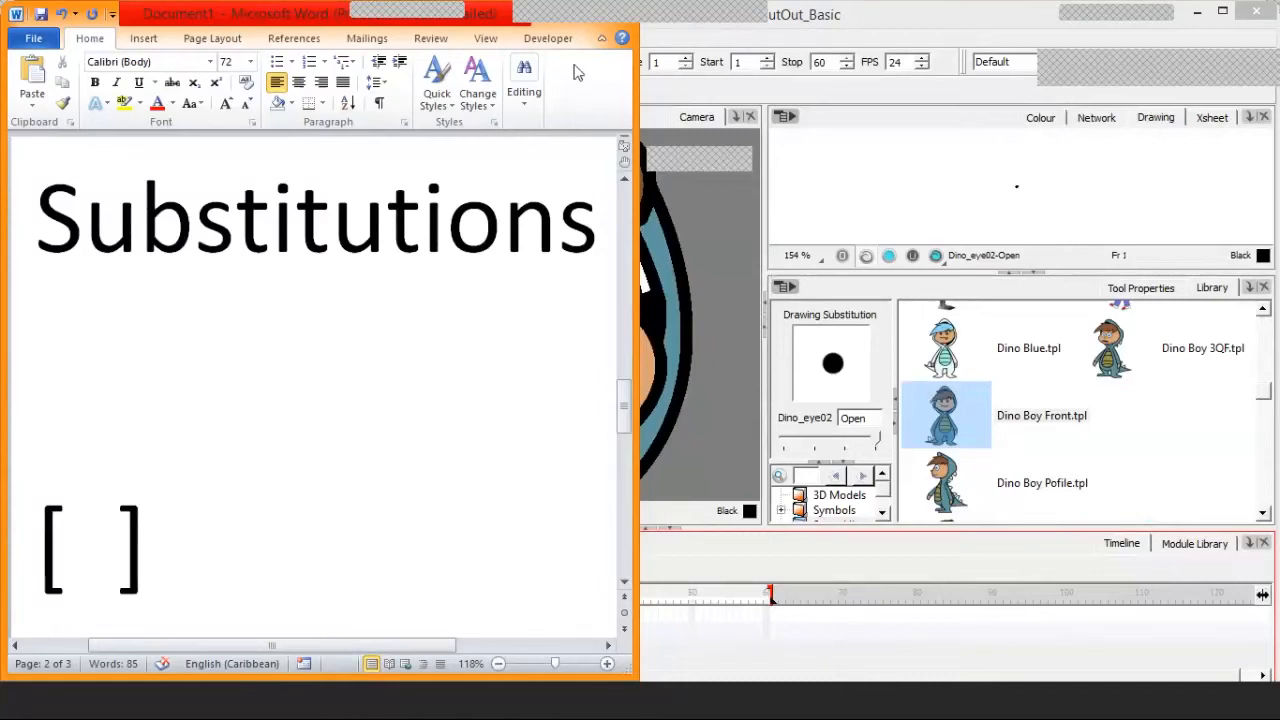
# Switch back to Toon Boom and step Dino_eye02's drawing substitution through Half, Closed and the empty cell, back to Open
pyautogui.click(724, 235)
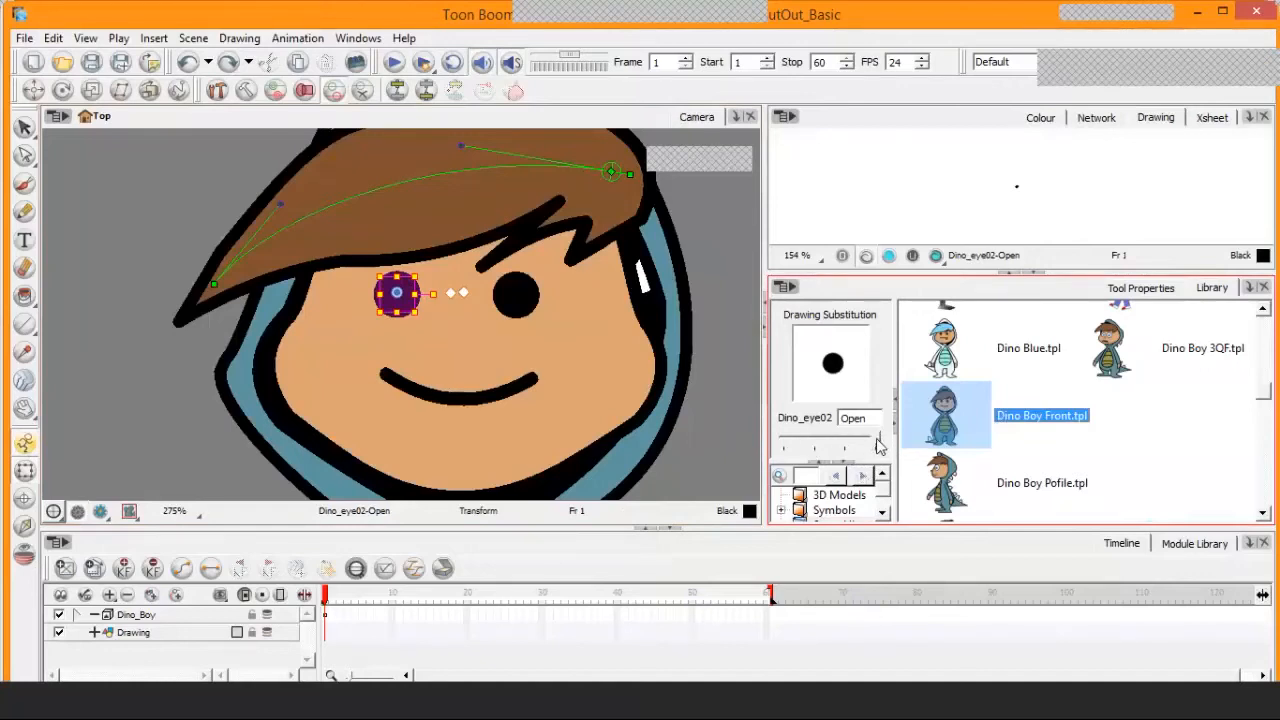
pyautogui.moveTo(881, 439); pyautogui.dragTo(848, 441)
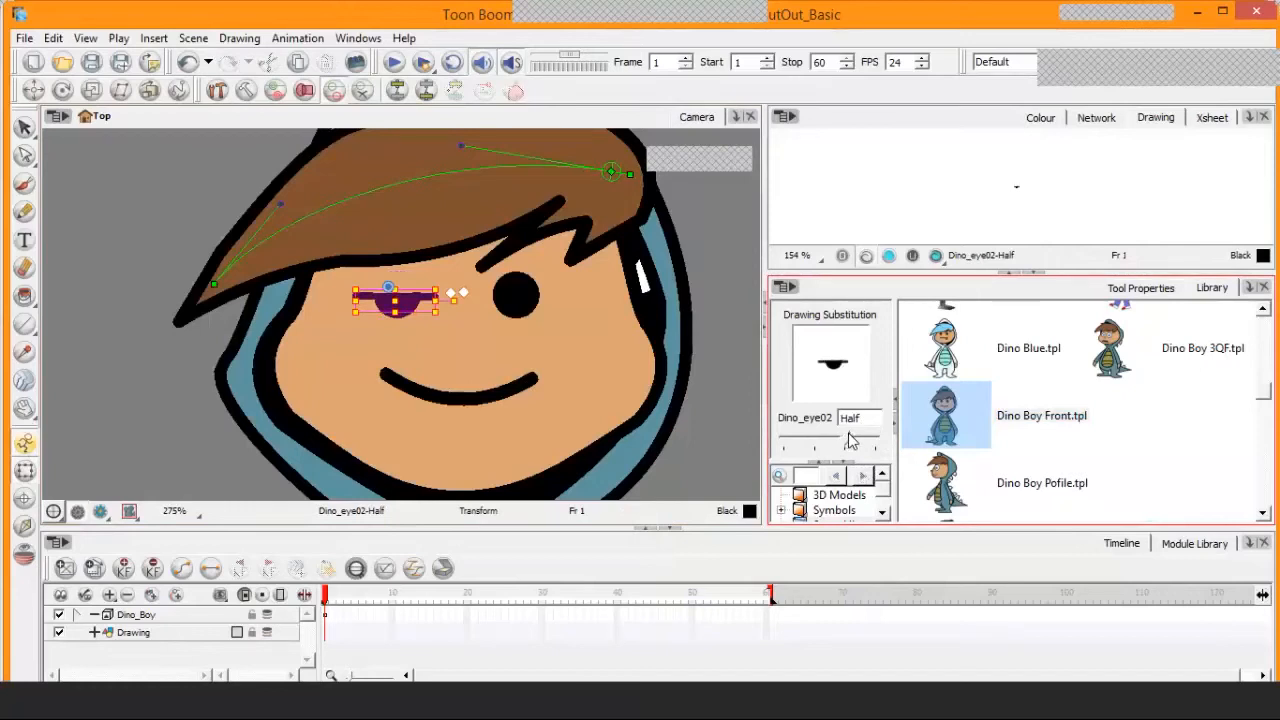
pyautogui.moveTo(848, 441); pyautogui.dragTo(822, 437)
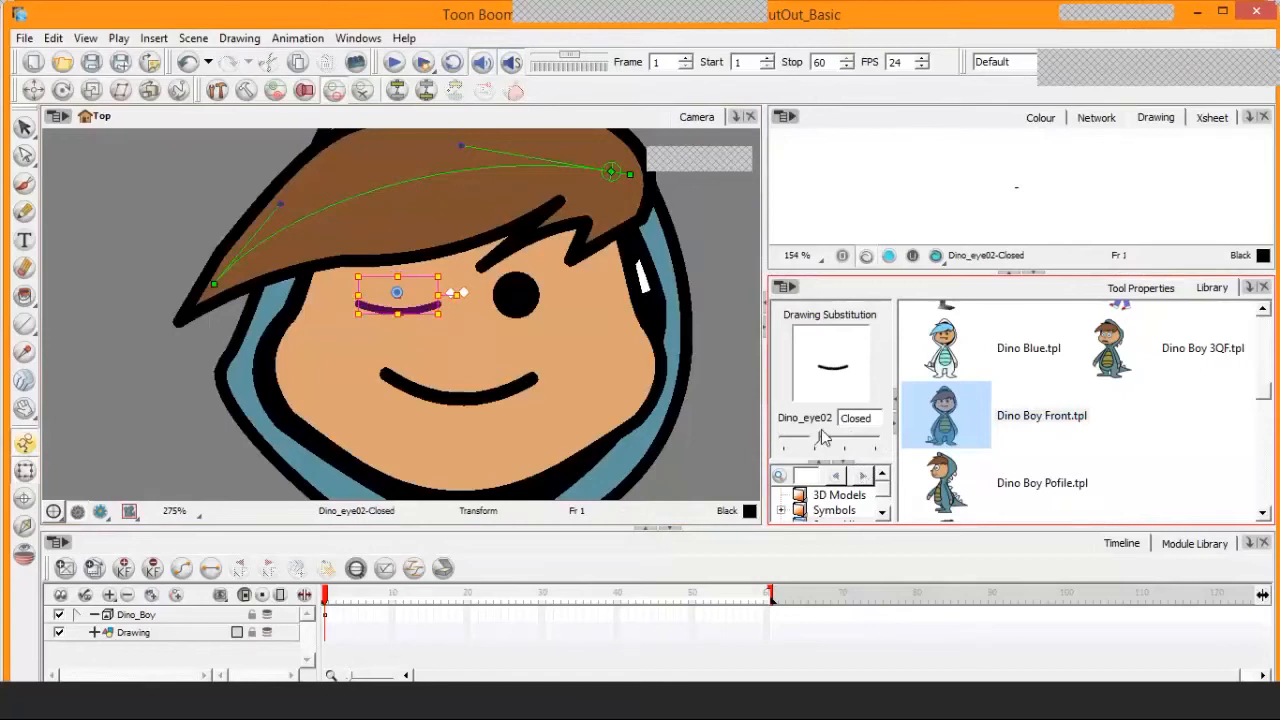
pyautogui.moveTo(820, 440); pyautogui.dragTo(772, 450)
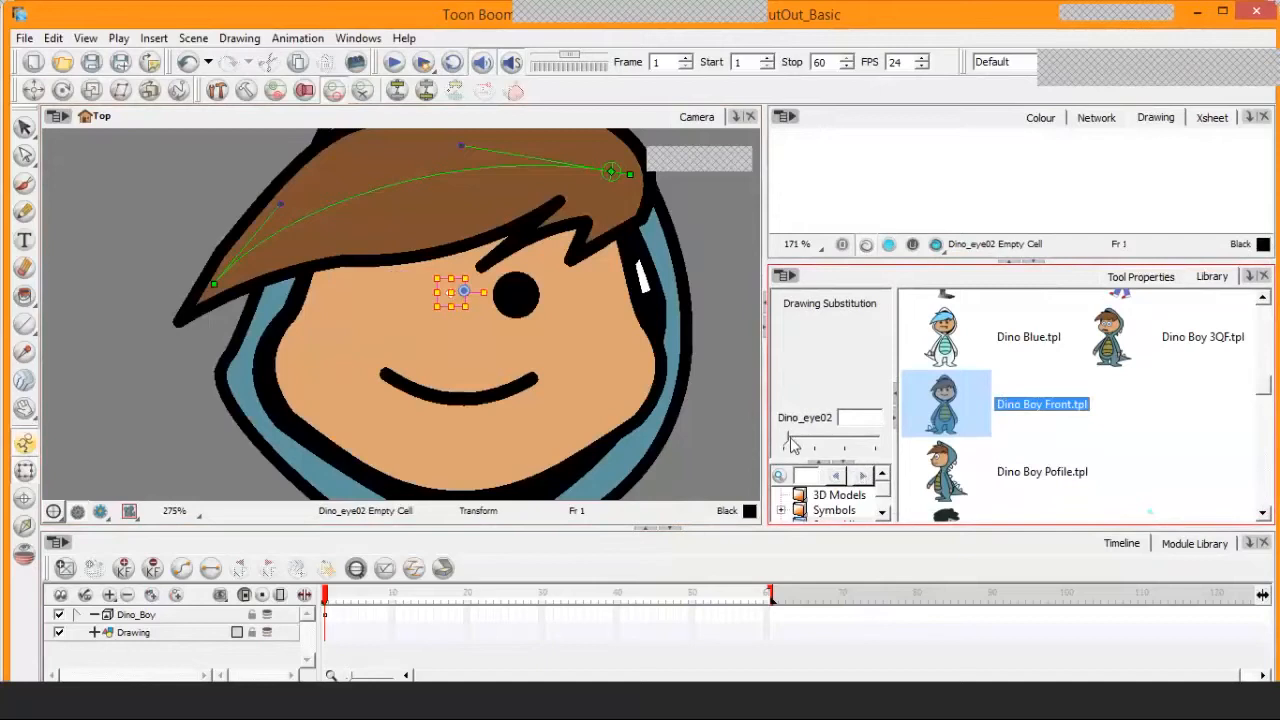
pyautogui.moveTo(790, 445); pyautogui.dragTo(818, 444)
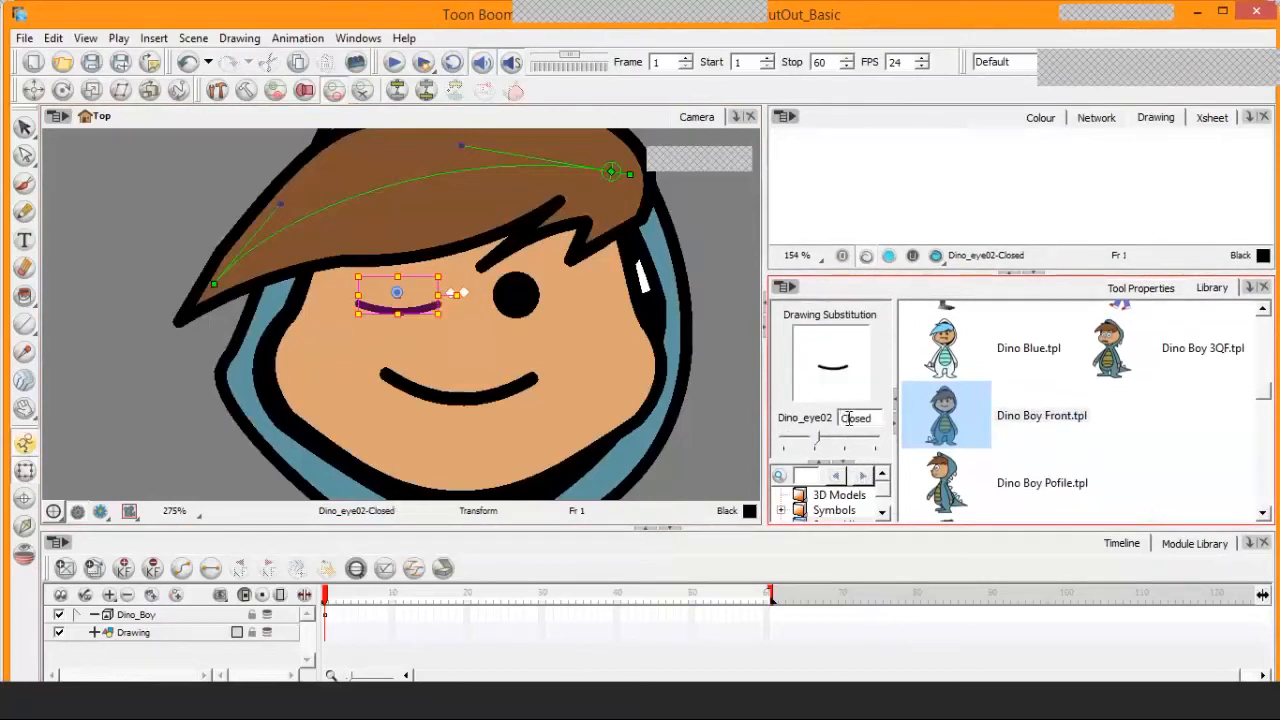
pyautogui.press(']')
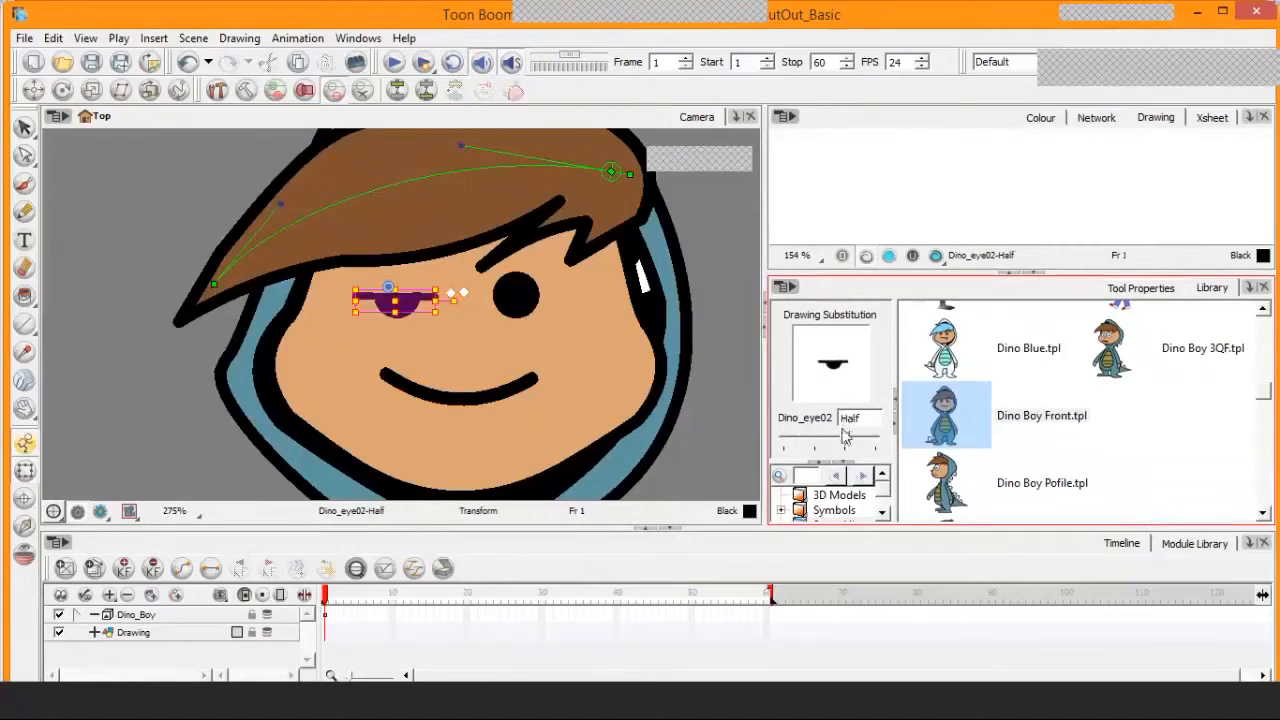
pyautogui.moveTo(846, 440); pyautogui.dragTo(882, 443)
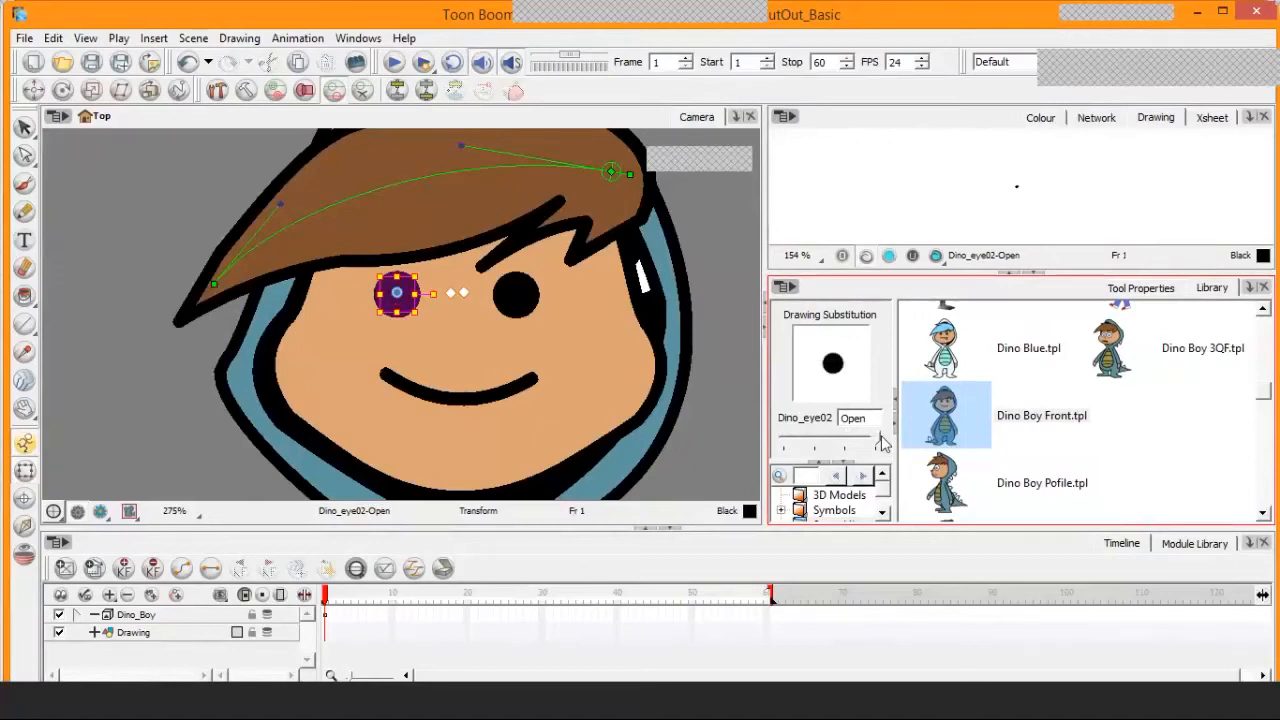
# Make Dino_eye02 blink by repeatedly cycling its drawing substitution between Closed and Open, ending on Open
pyautogui.scroll(-1, 881, 443)
pyautogui.scroll(-1, 881, 443)
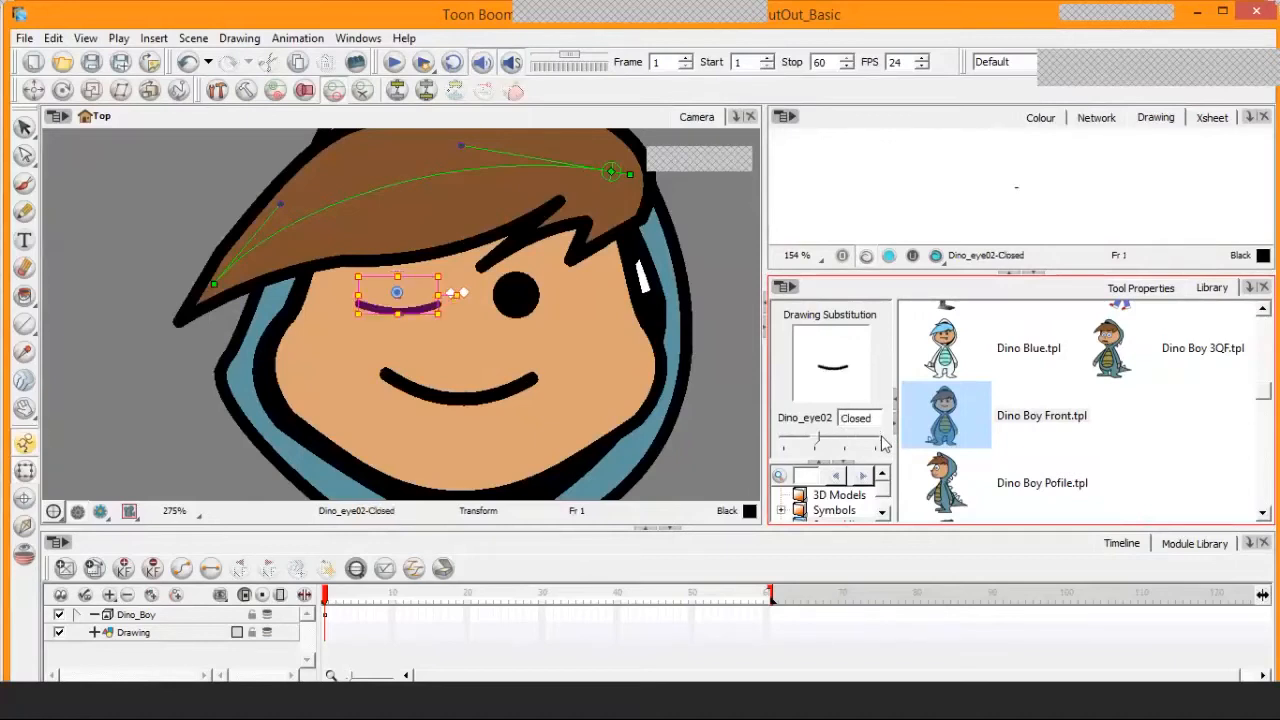
pyautogui.scroll(2, 881, 443)
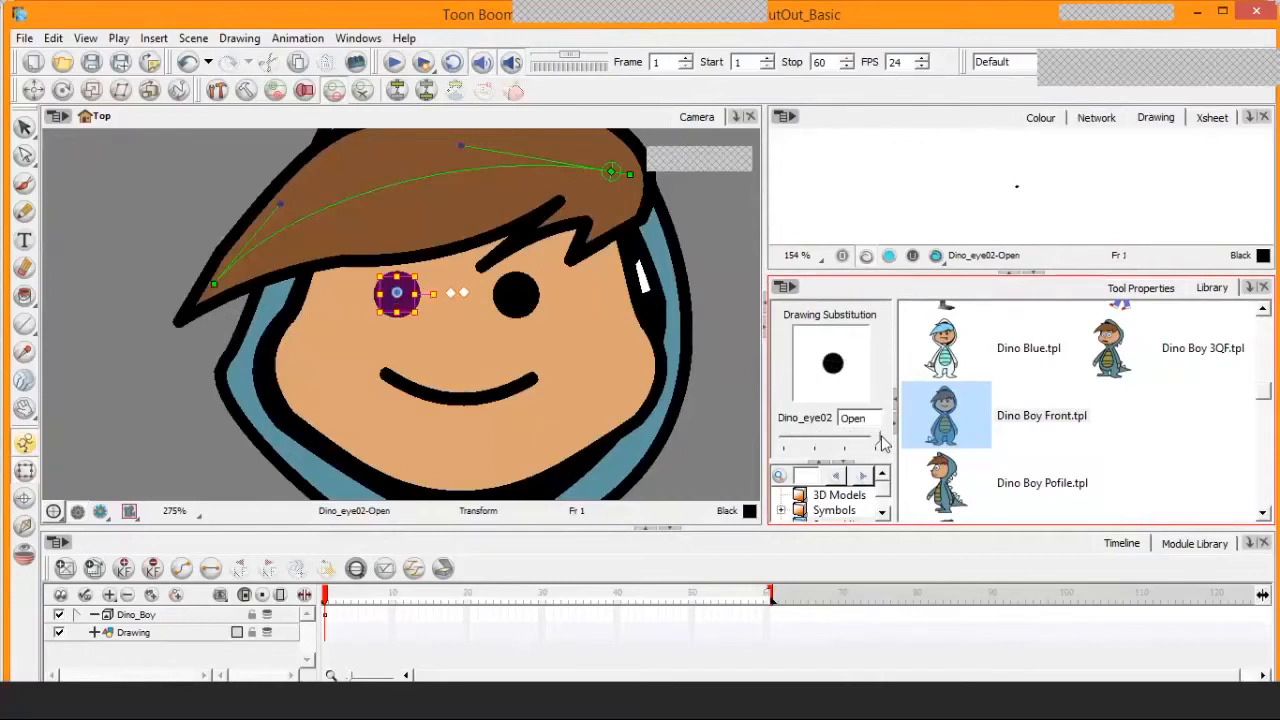
pyautogui.scroll(-1, 881, 443)
pyautogui.scroll(1, 881, 443)
pyautogui.scroll(-2, 881, 443)
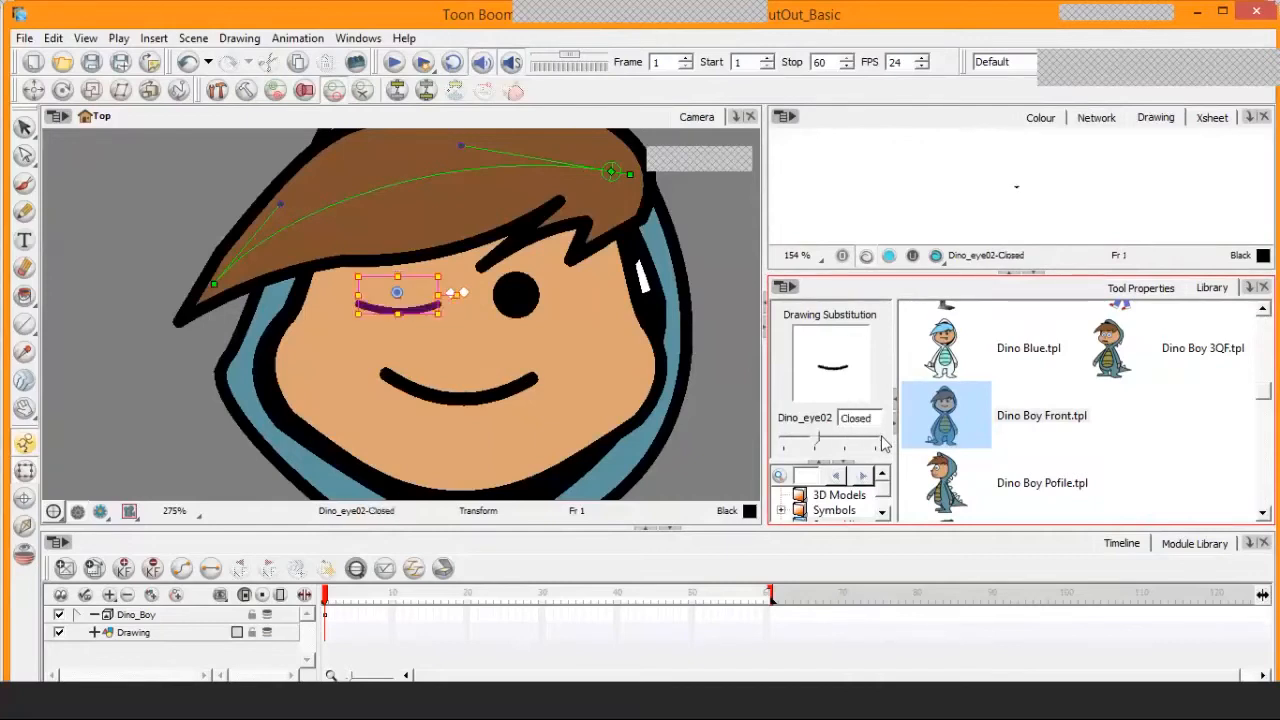
pyautogui.scroll(2, 881, 443)
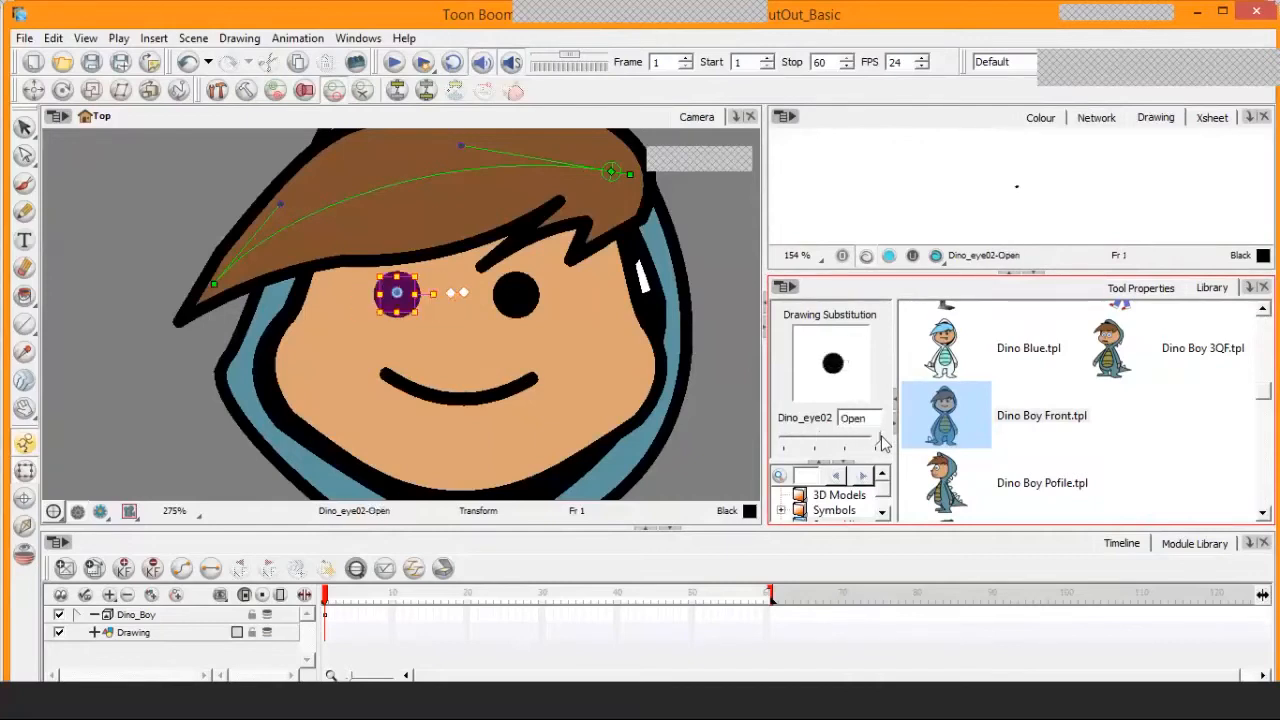
pyautogui.scroll(-1, 881, 443)
pyautogui.scroll(1, 881, 443)
# Select the other eye, Dino_eye01, and cycle its drawing substitution through Half and Closed back to Open
pyautogui.click(527, 305)
pyautogui.click(786, 422)
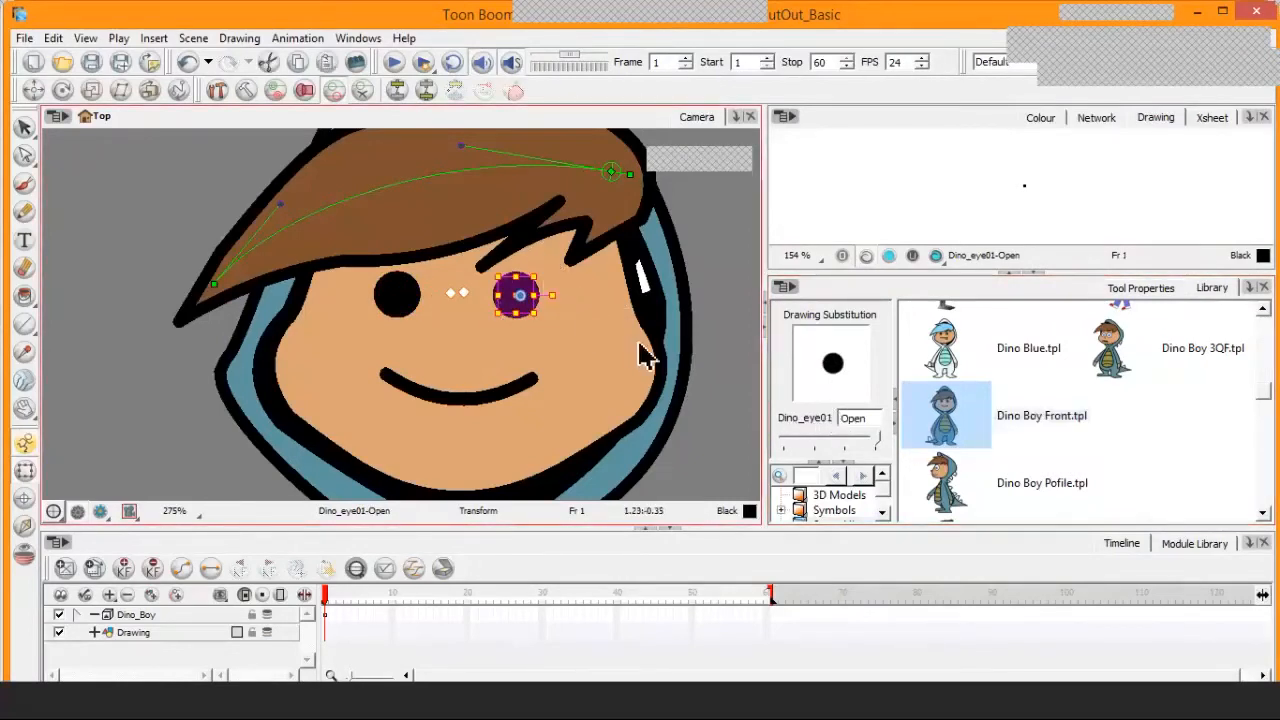
pyautogui.press(']')
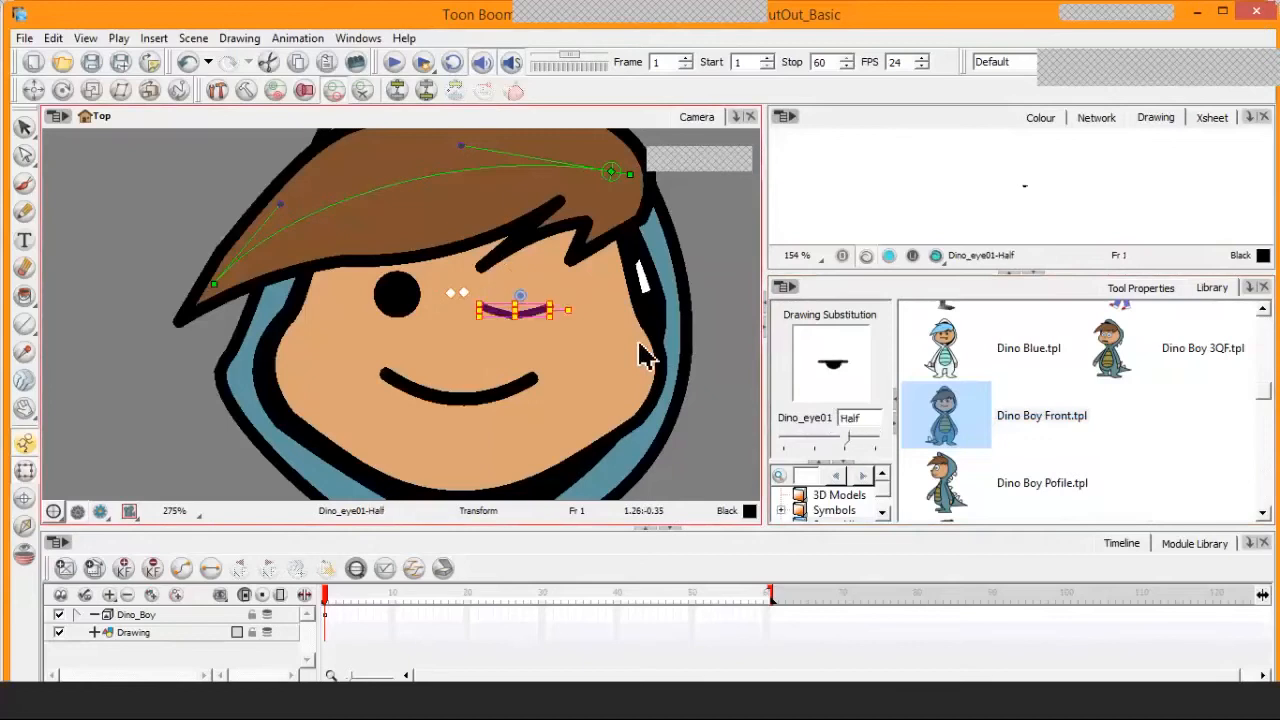
pyautogui.press(']')
pyautogui.press(']')
pyautogui.press(']')
pyautogui.press(']')
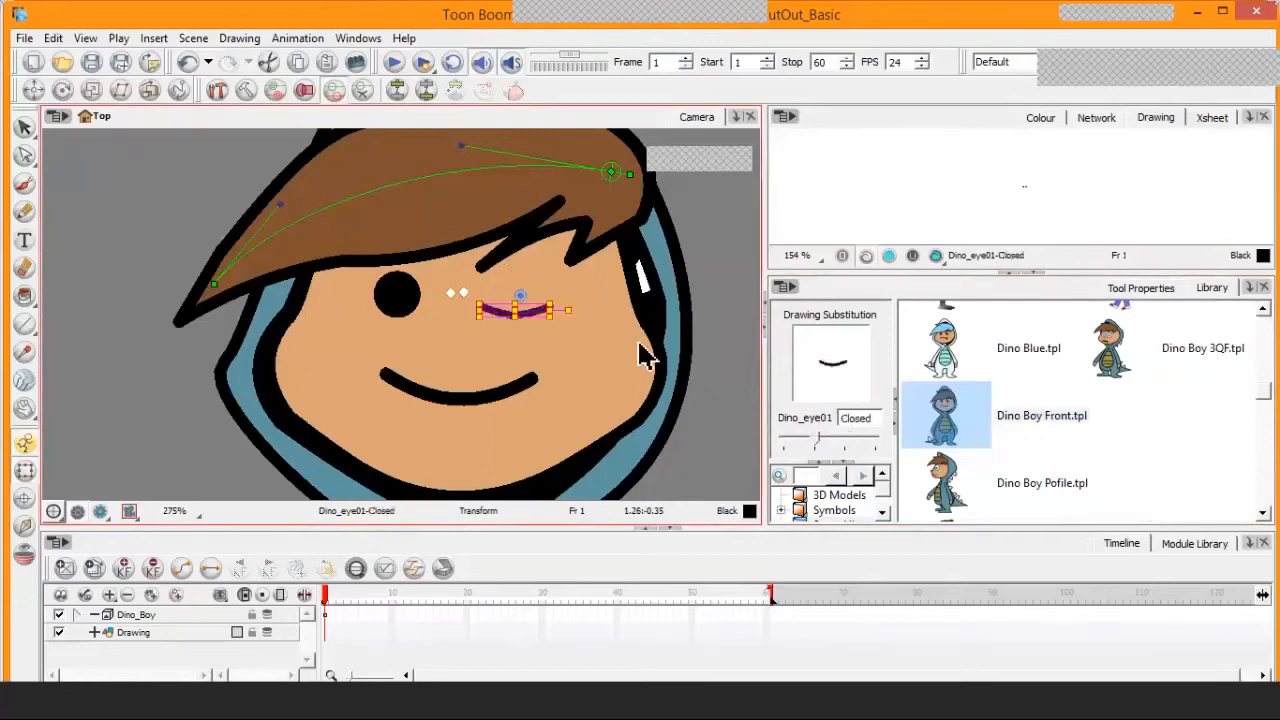
pyautogui.press(']')
pyautogui.press(']')
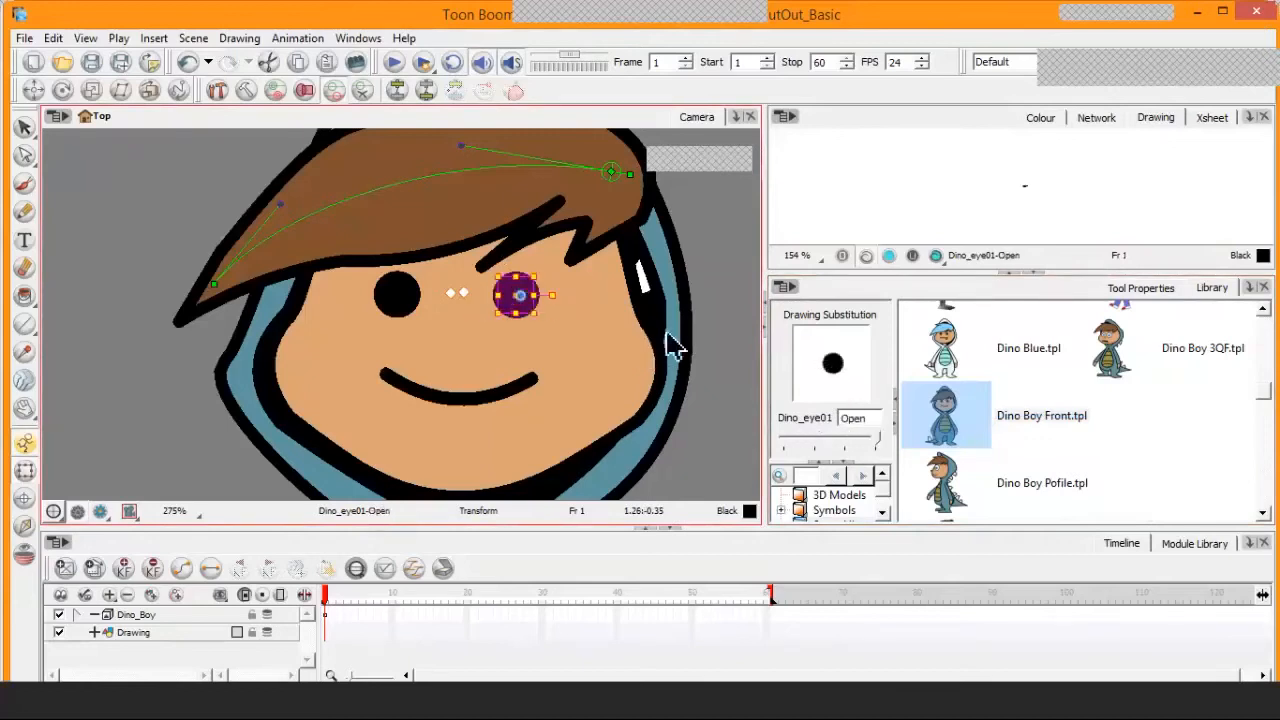
# Show an enlarged Network view, enter the Dino_Boy group and examine its node hierarchy
pyautogui.click(1105, 124)
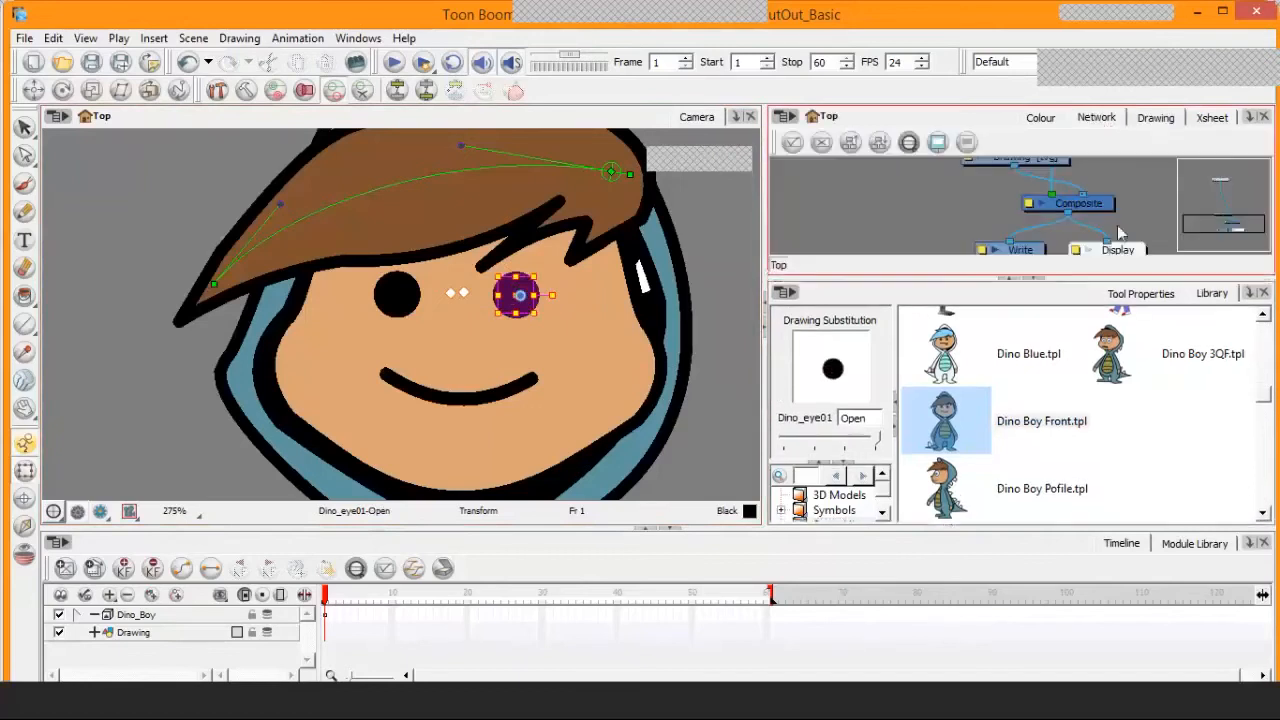
pyautogui.click(1034, 280)
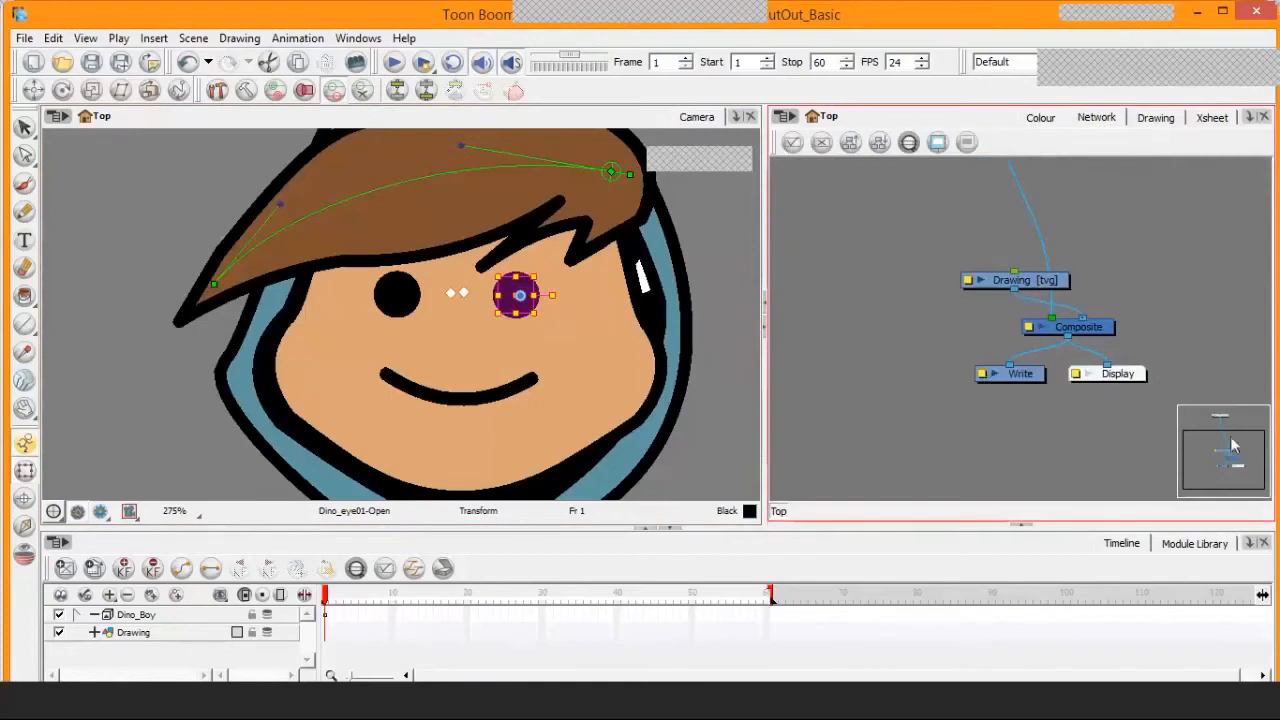
pyautogui.moveTo(1233, 463); pyautogui.dragTo(1233, 445)
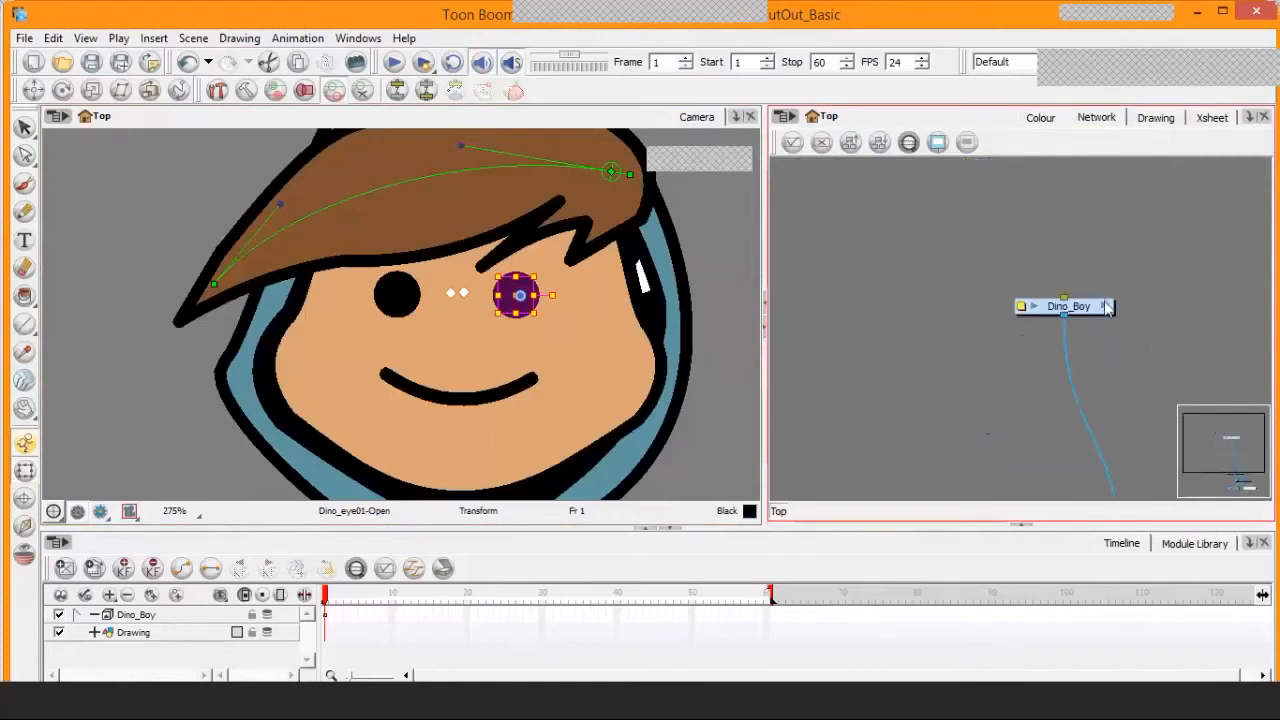
pyautogui.click(1105, 307)
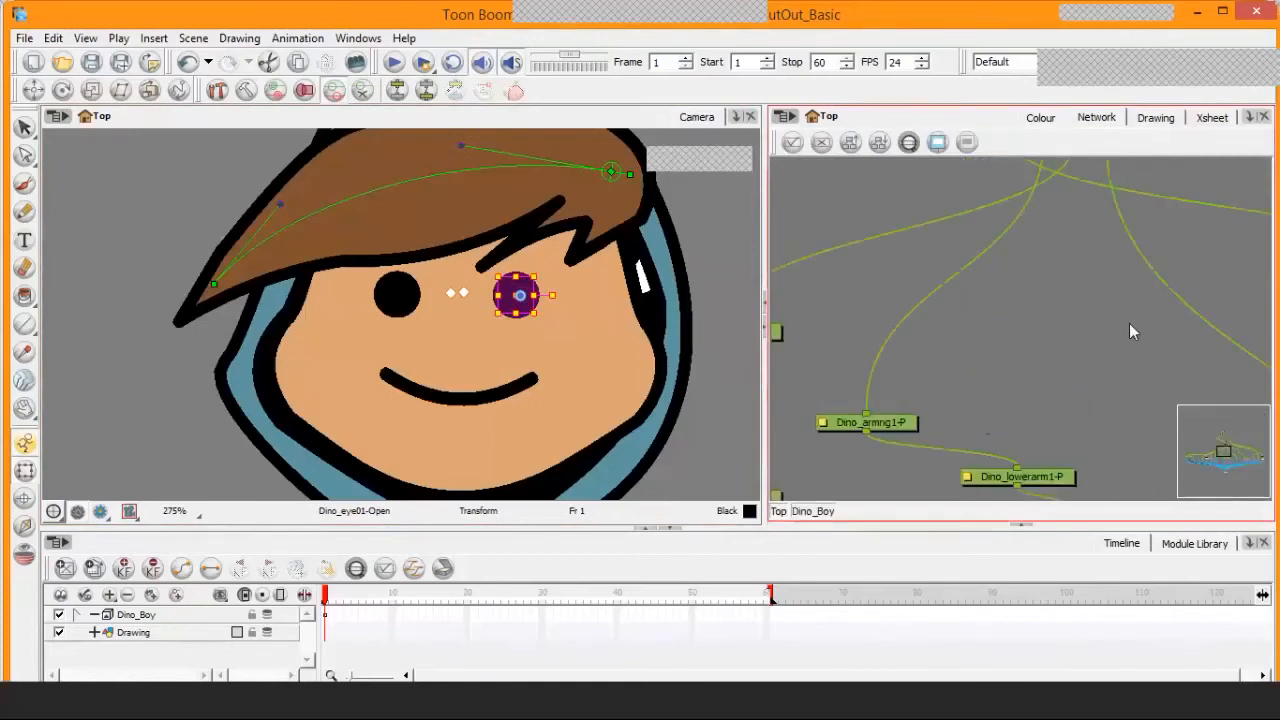
pyautogui.scroll(-6, 1129, 323)
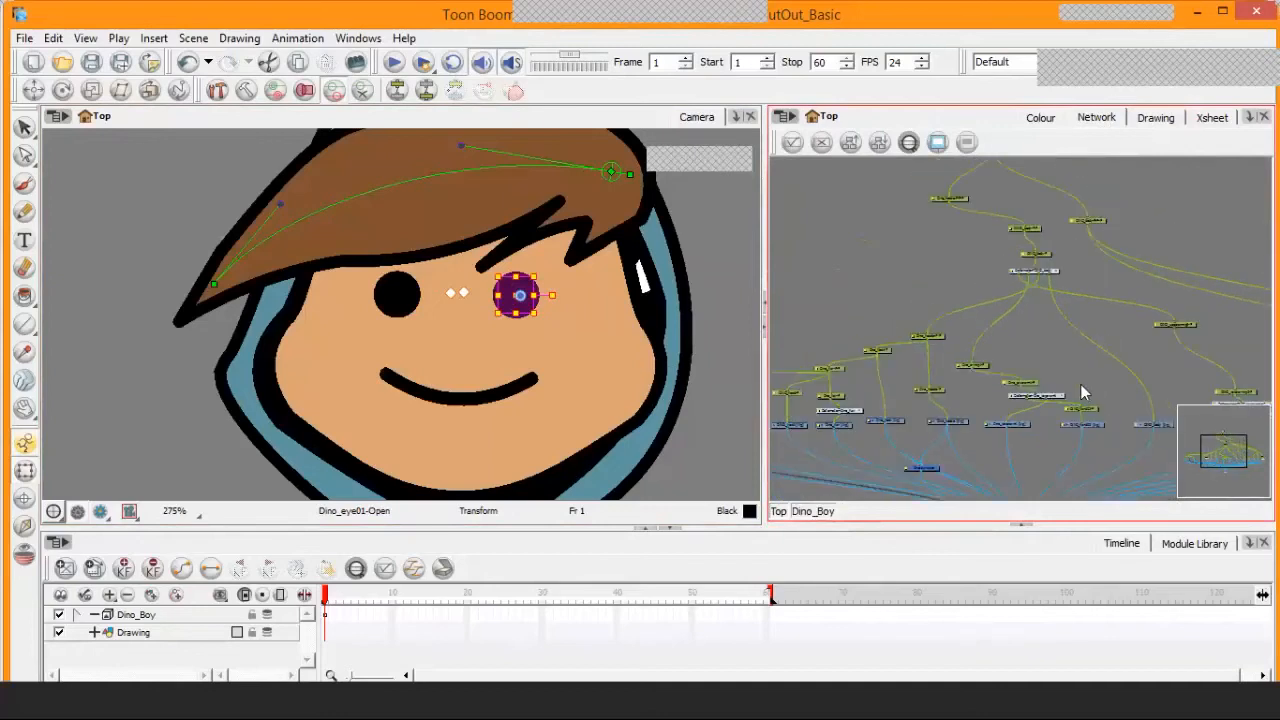
pyautogui.moveTo(1086, 391)
pyautogui.mouseDown()
pyautogui.moveTo(1043, 271)
pyautogui.moveTo(1038, 312)
pyautogui.mouseUp()
pyautogui.scroll(3, 1040, 312)
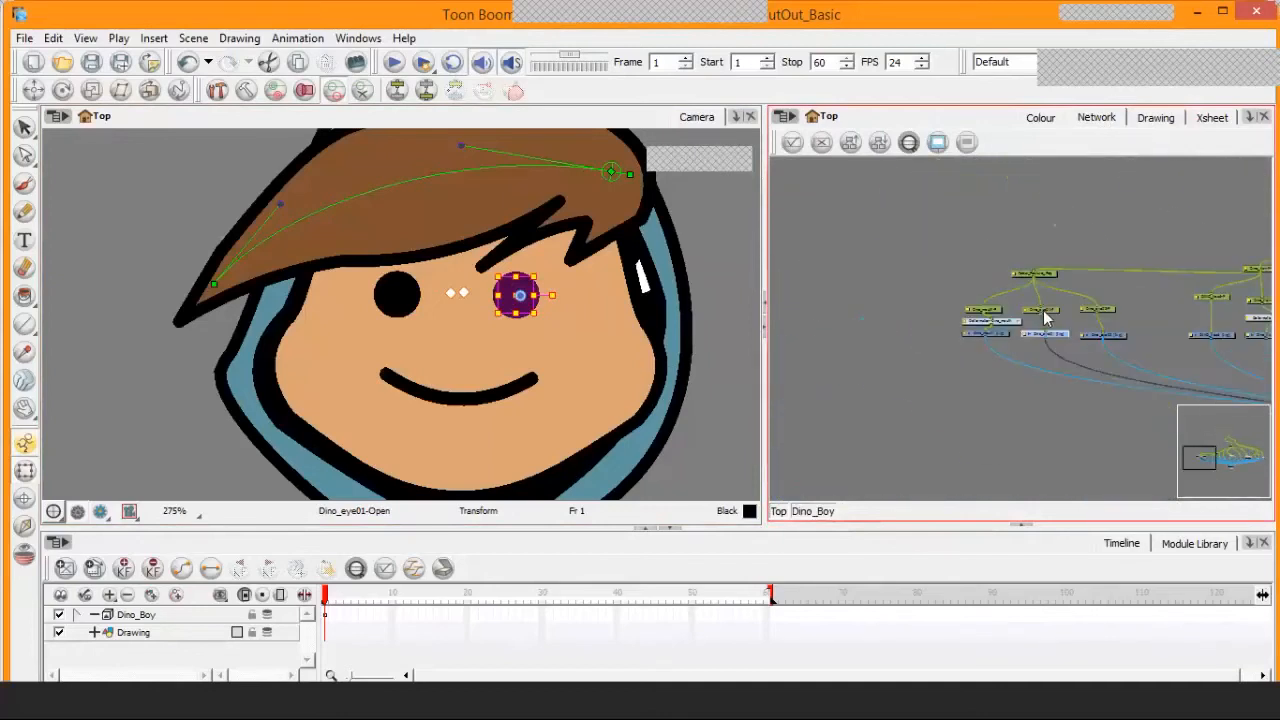
# Expand the Dino_eye01 node's drawing thumbnail in the Network view, collapse it, and nudge the node slightly upward
pyautogui.scroll(6, 1050, 335)
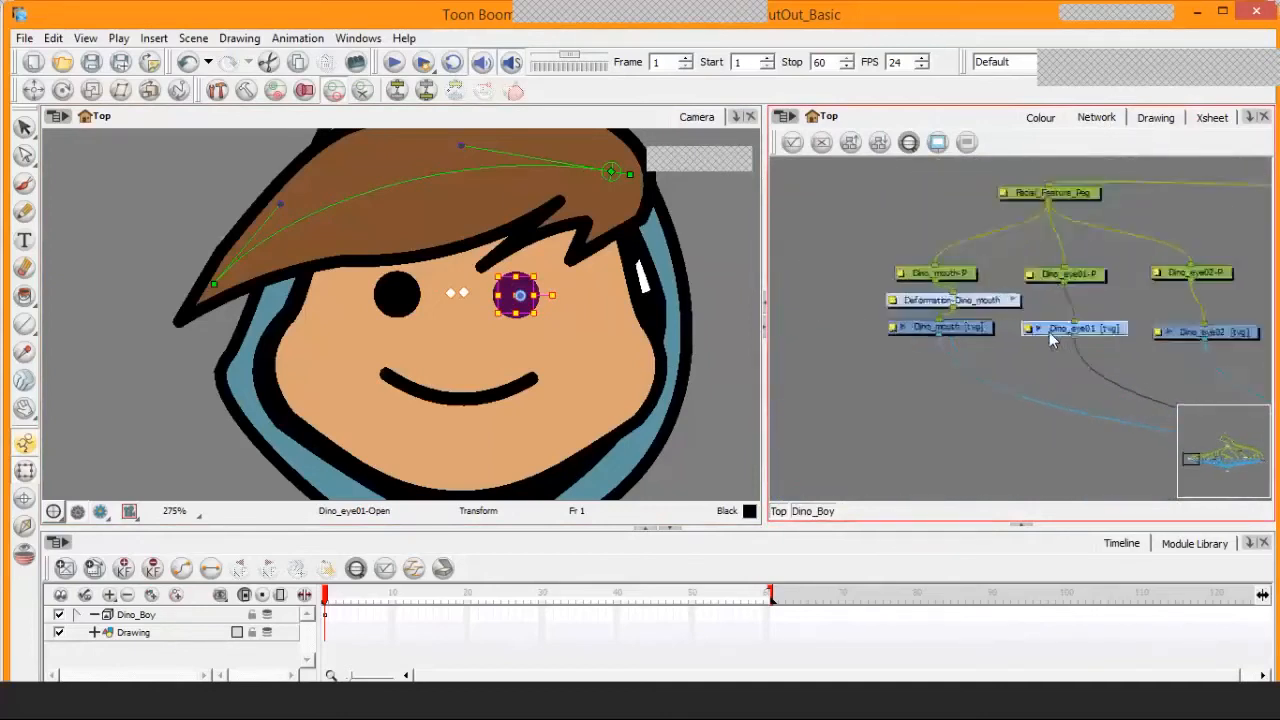
pyautogui.moveTo(1120, 350); pyautogui.dragTo(1041, 351)
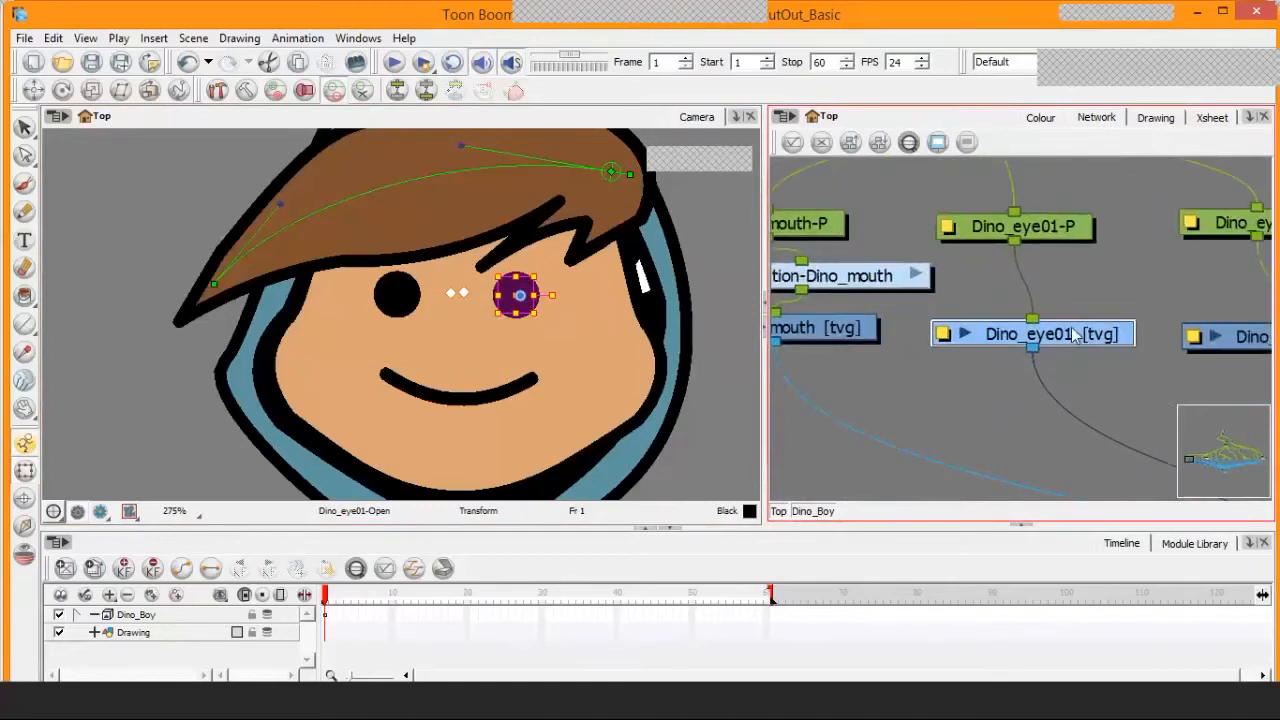
pyautogui.click(966, 334)
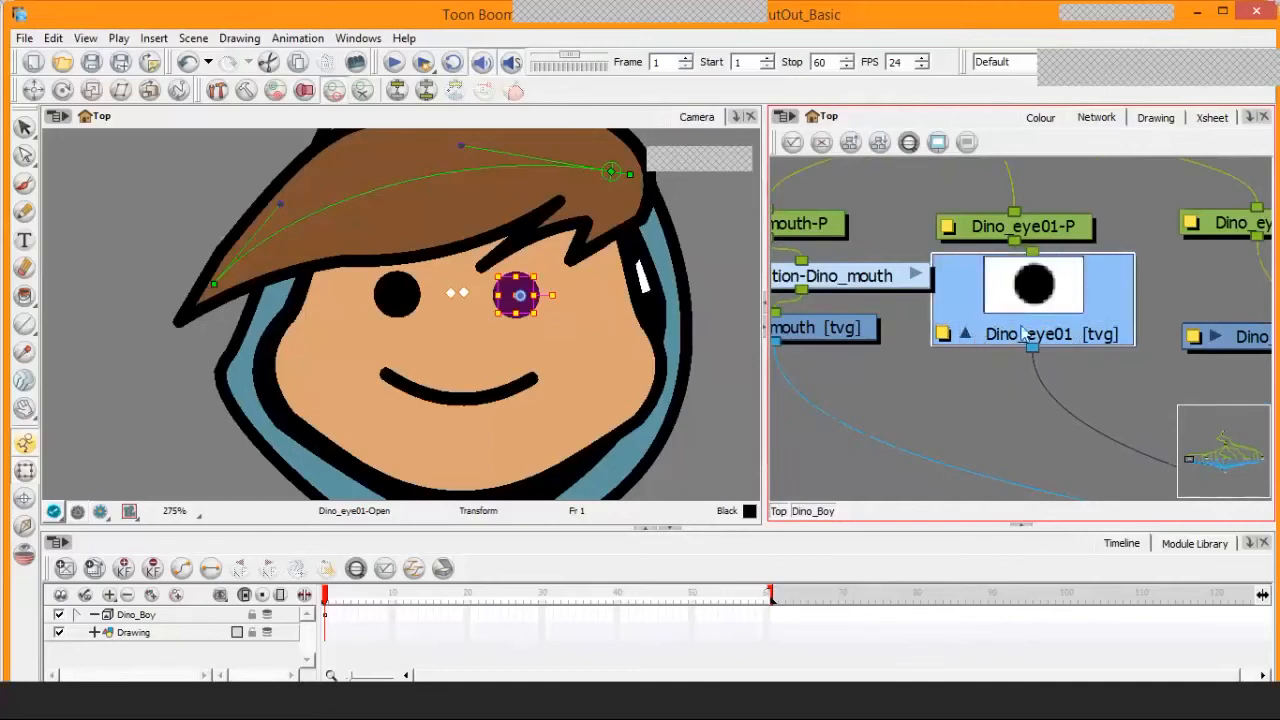
pyautogui.click(968, 337)
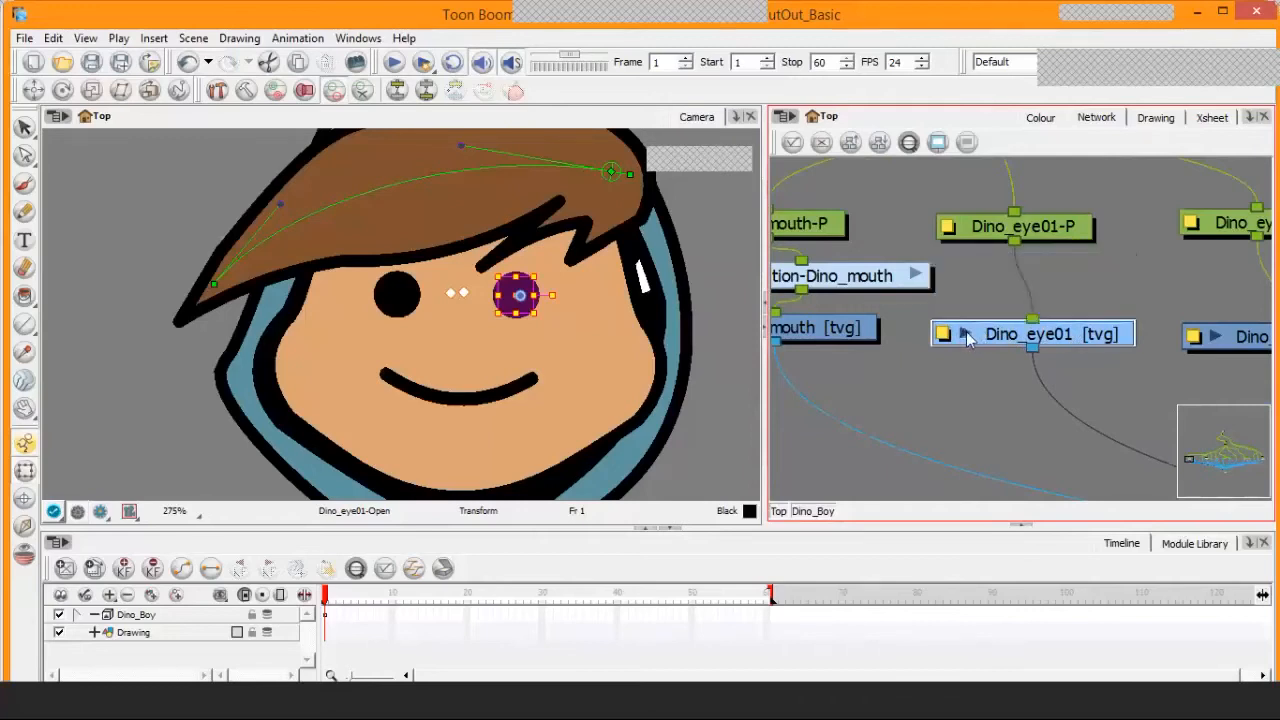
pyautogui.moveTo(989, 311); pyautogui.dragTo(998, 336)
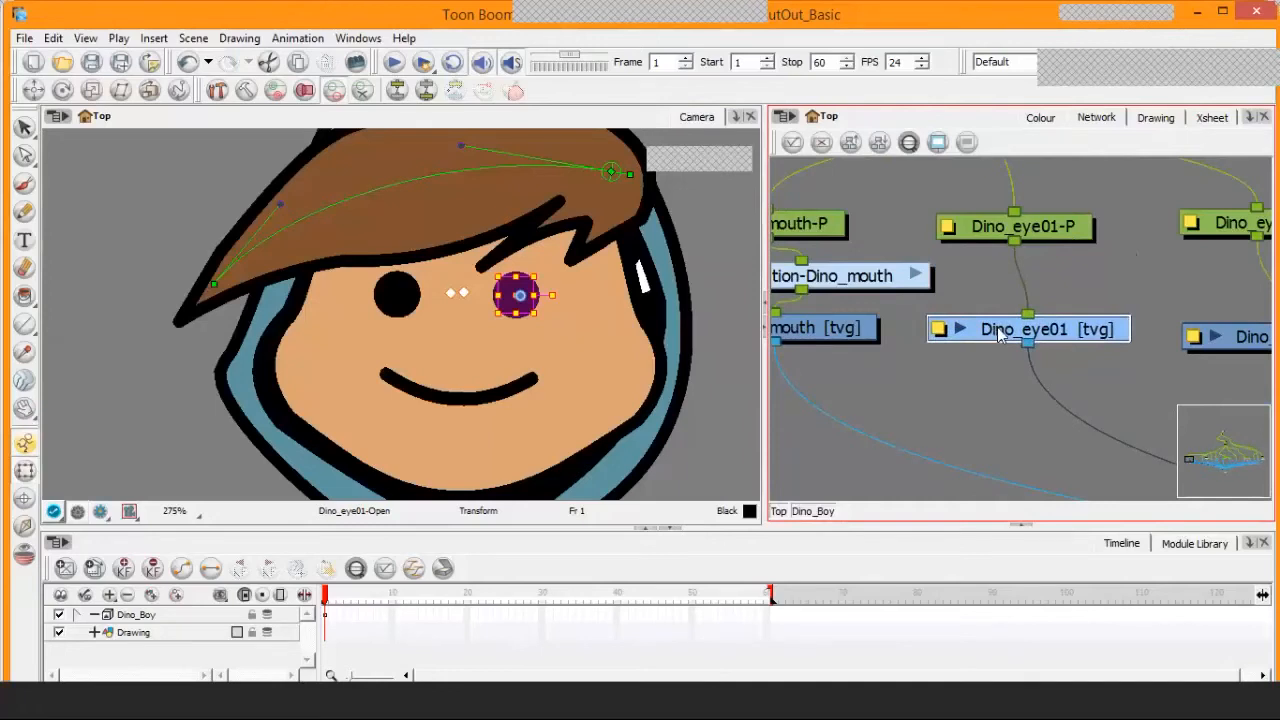
# Step Dino_eye01's drawing substitution through Half and Closed, and bring it back to Open
pyautogui.press('-')
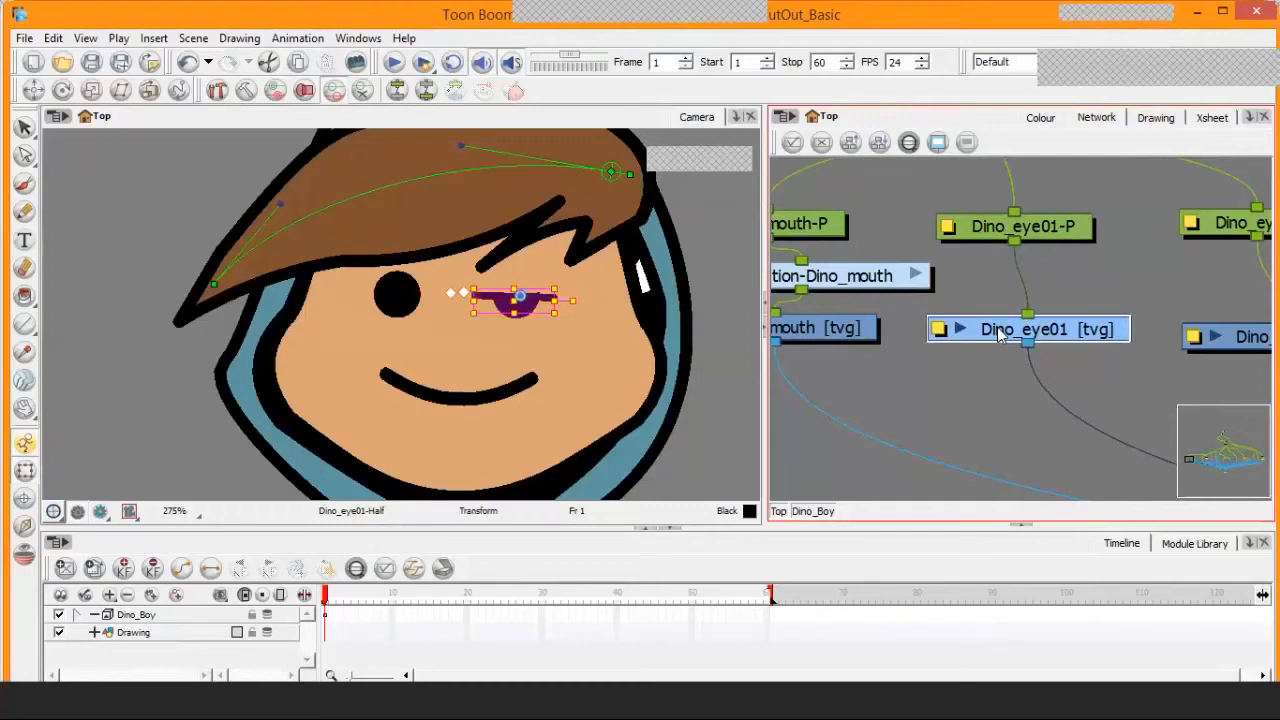
pyautogui.press('-')
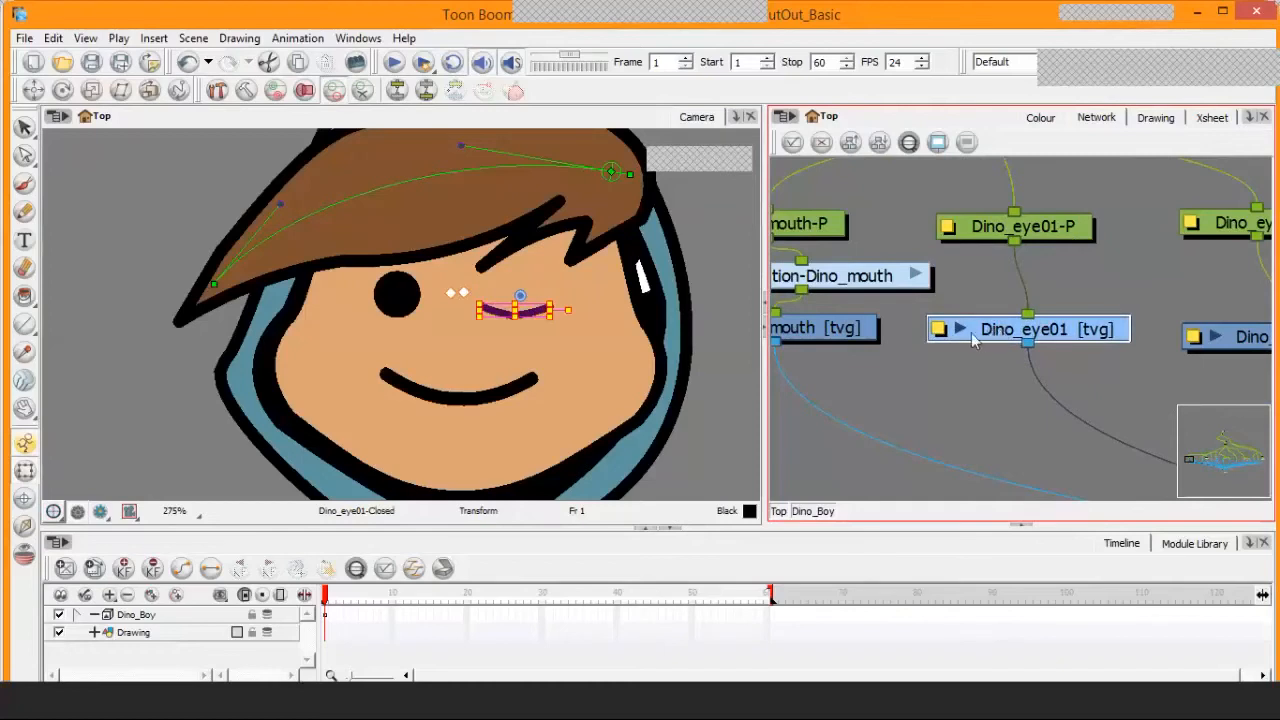
pyautogui.click(961, 330)
pyautogui.click(961, 330)
pyautogui.press('+')
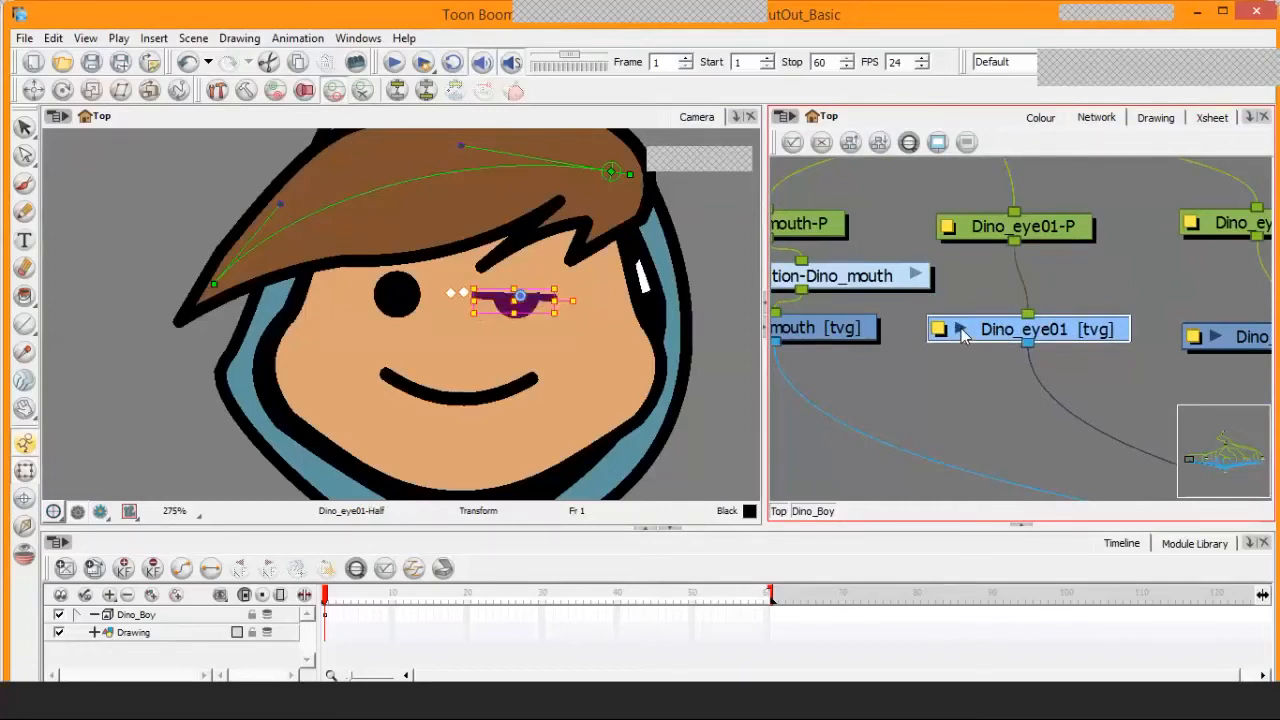
pyautogui.press('-')
pyautogui.press('+')
pyautogui.press('+')
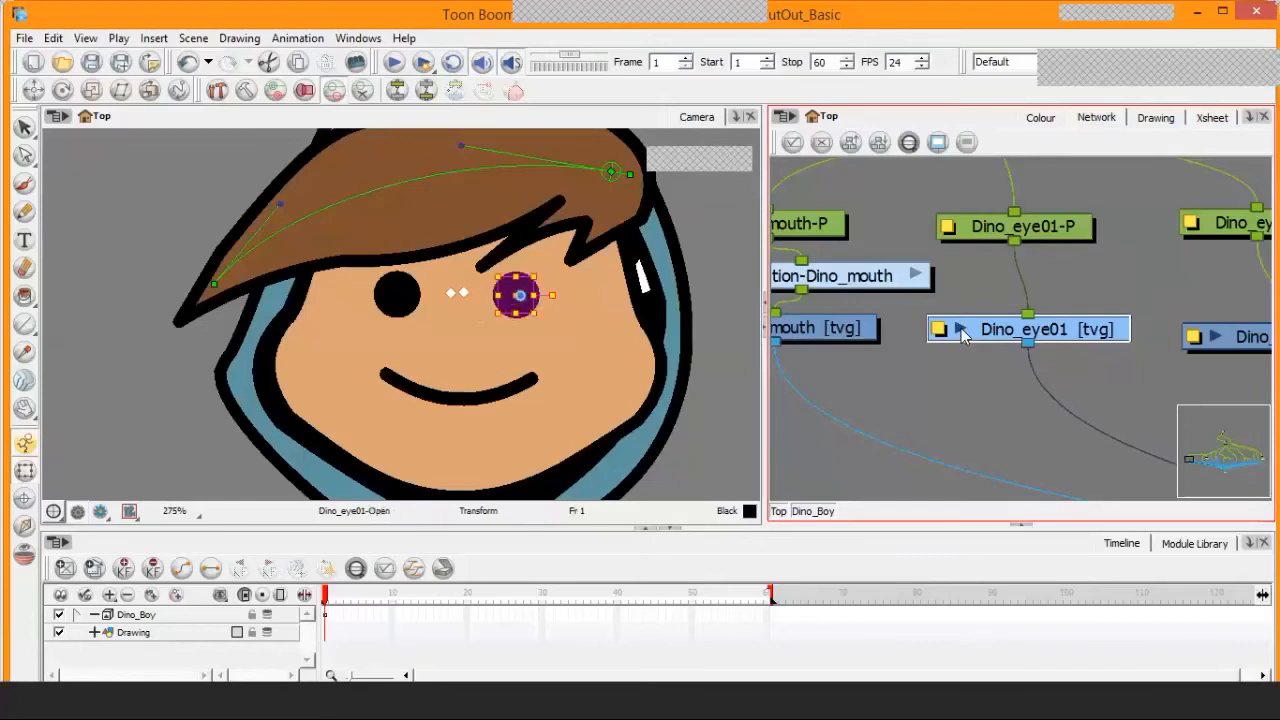
# Shrink the Network view to reveal the Library's Drawing Substitution preview, and compare the Dino_eye01 and Dino_mouth nodes, leaving Dino_mouth selected
pyautogui.scroll(-5, 1100, 316)
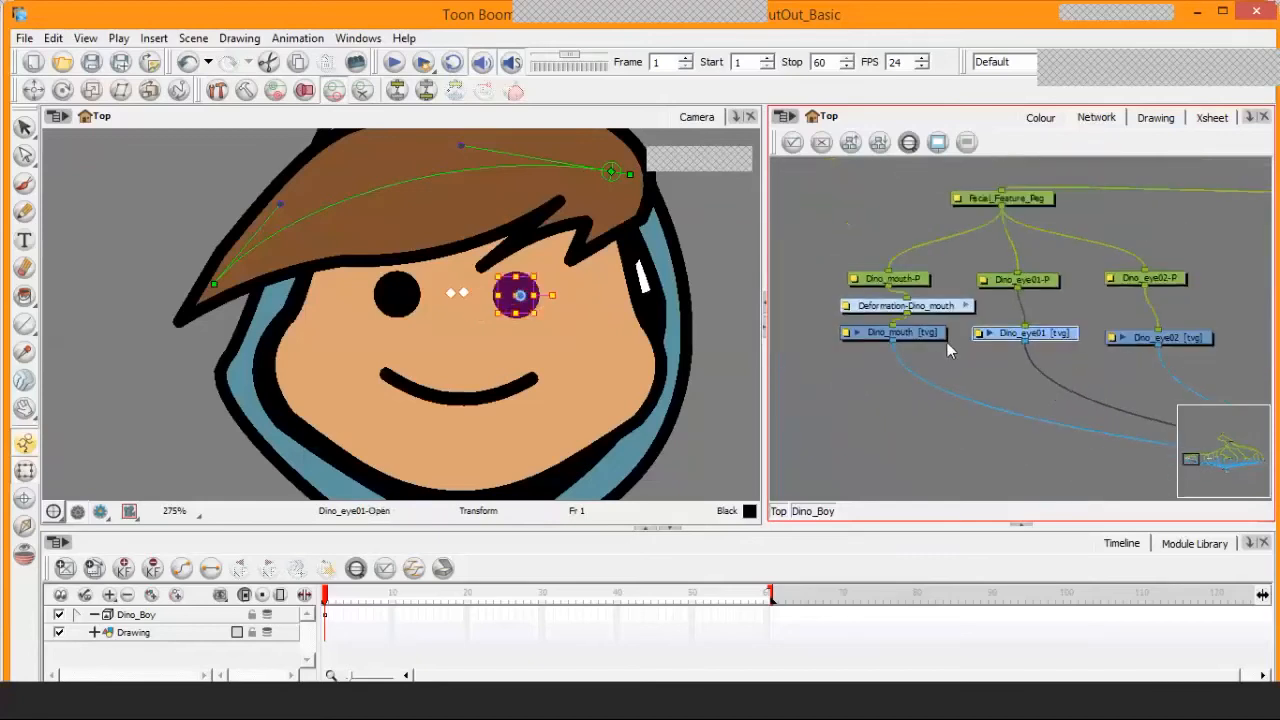
pyautogui.click(449, 402)
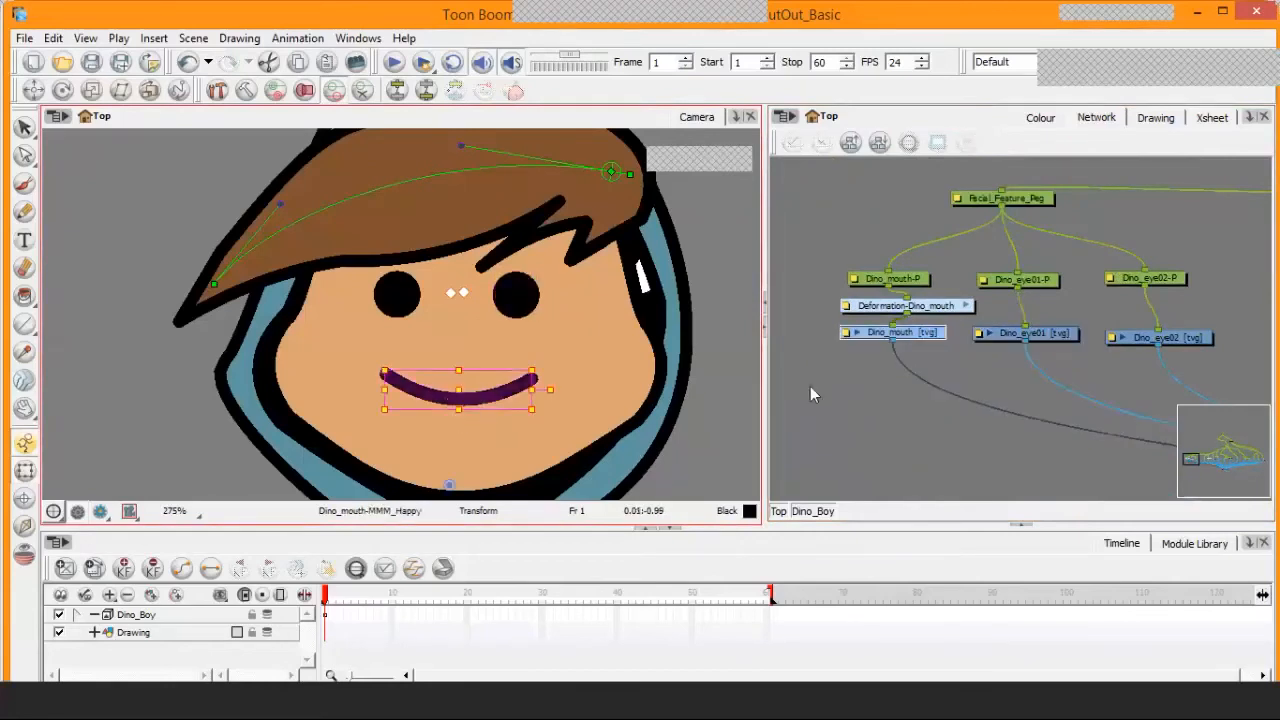
pyautogui.click(1022, 525)
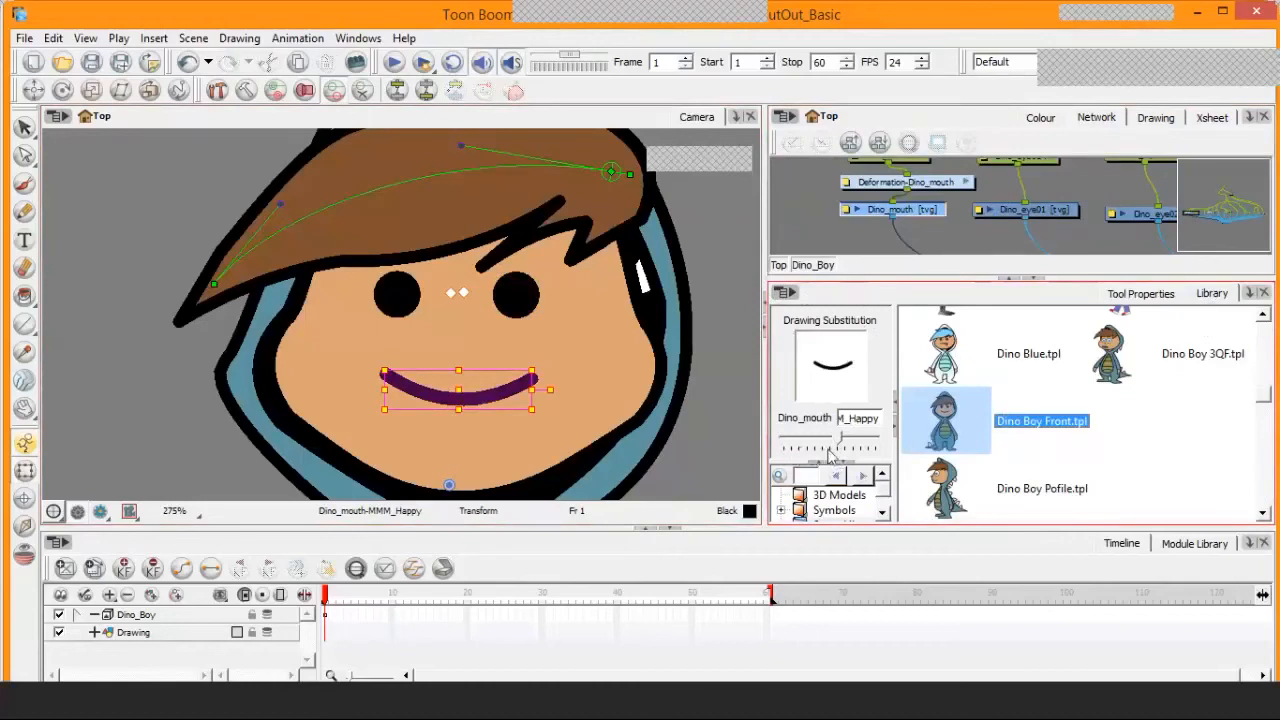
pyautogui.click(1058, 214)
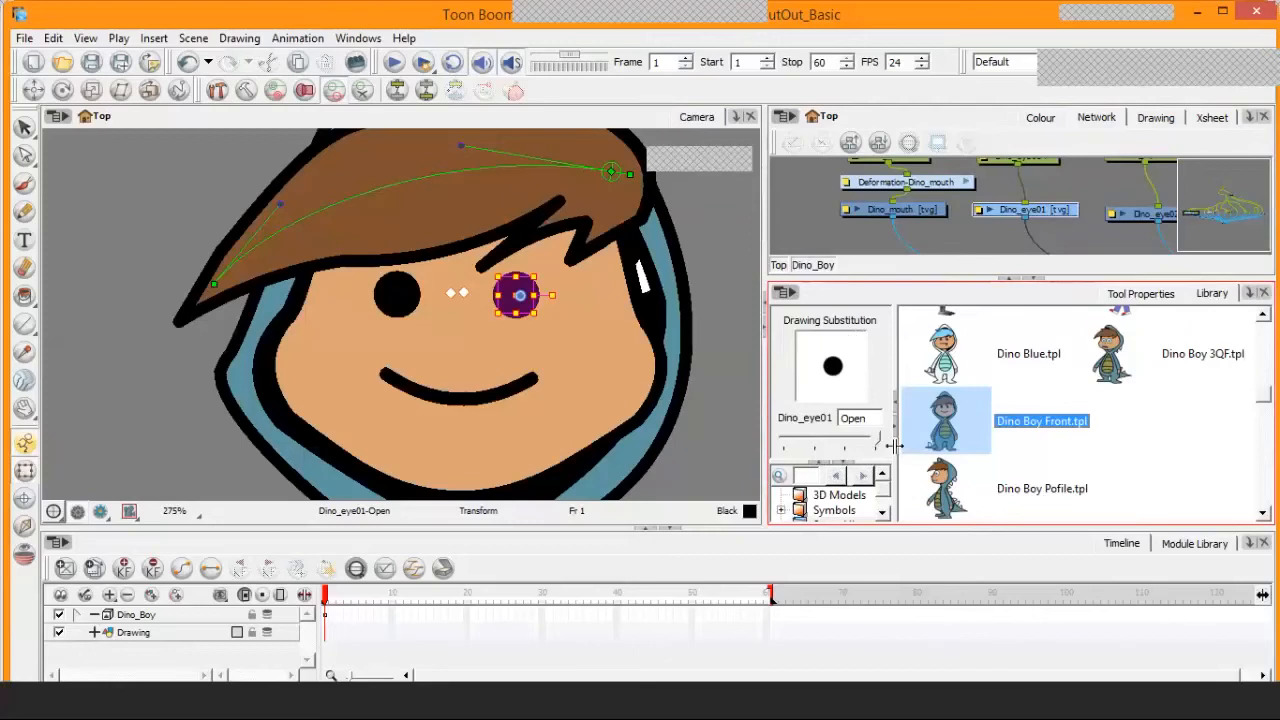
pyautogui.click(980, 175)
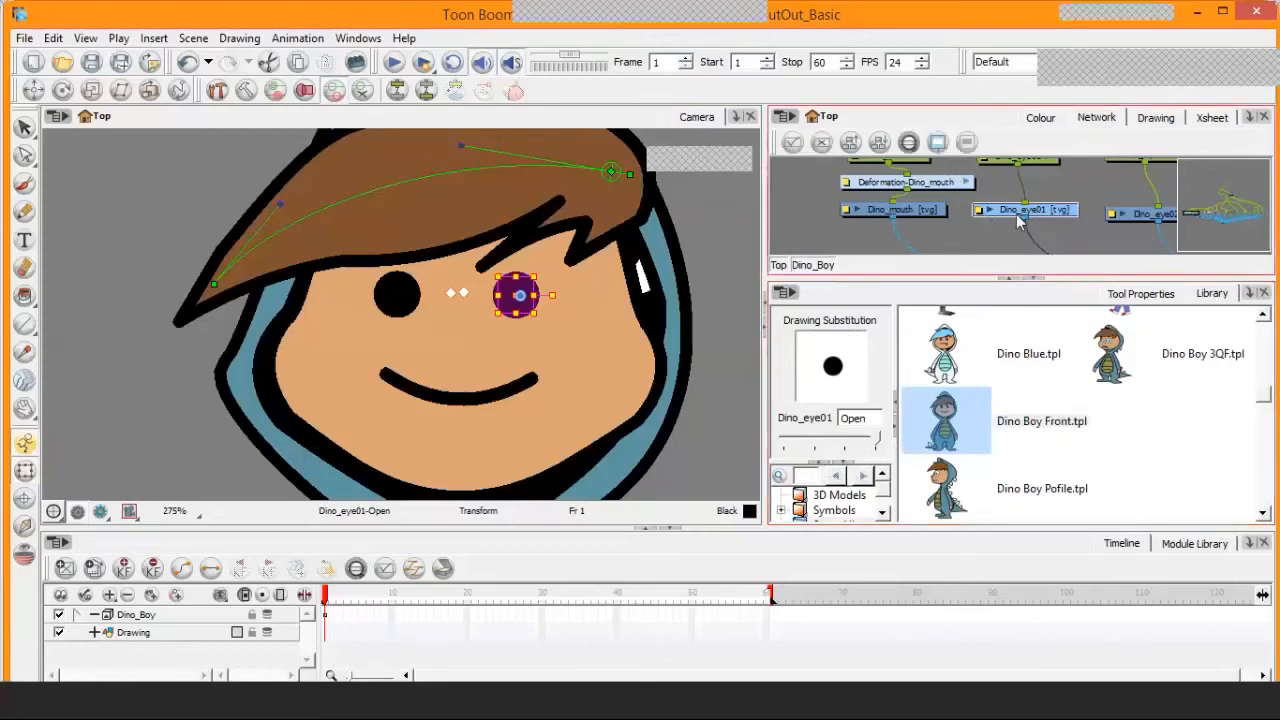
pyautogui.click(918, 210)
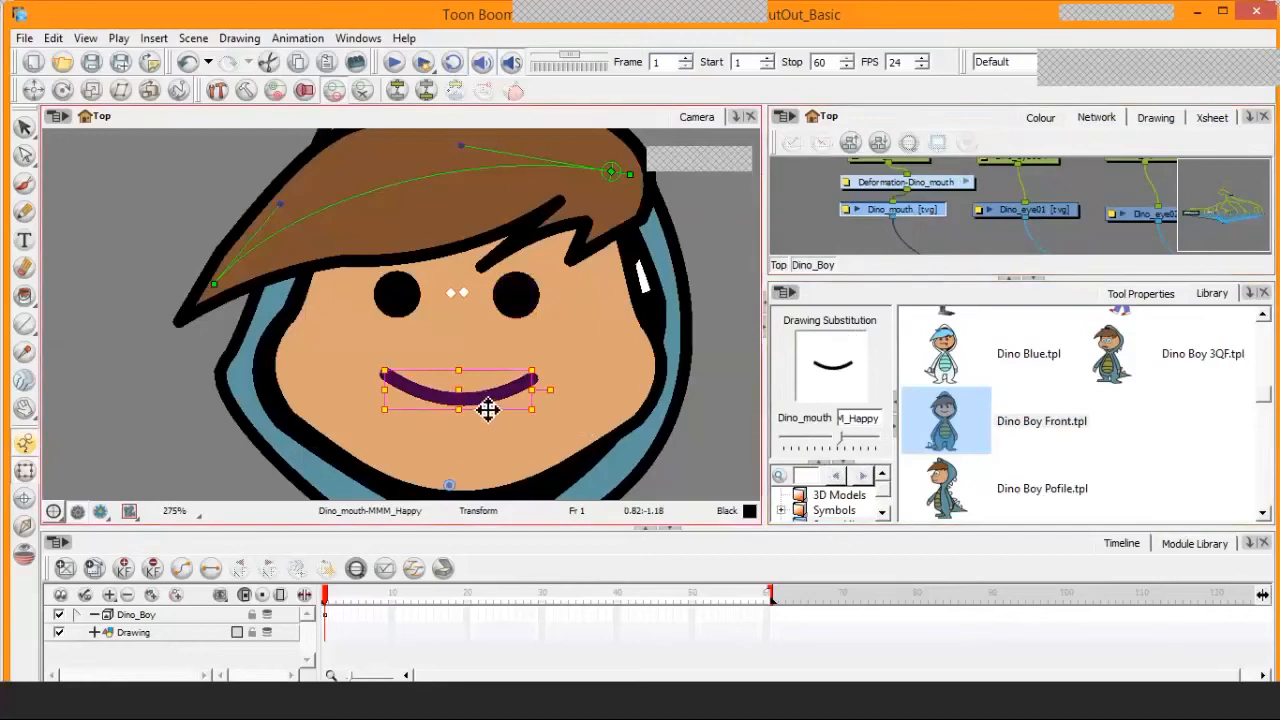
# Set Dino_mouth's drawing substitution to LUH_LAA and step it back through I and FUH_VUH to AAAH_A
pyautogui.moveTo(936, 212); pyautogui.dragTo(935, 215)
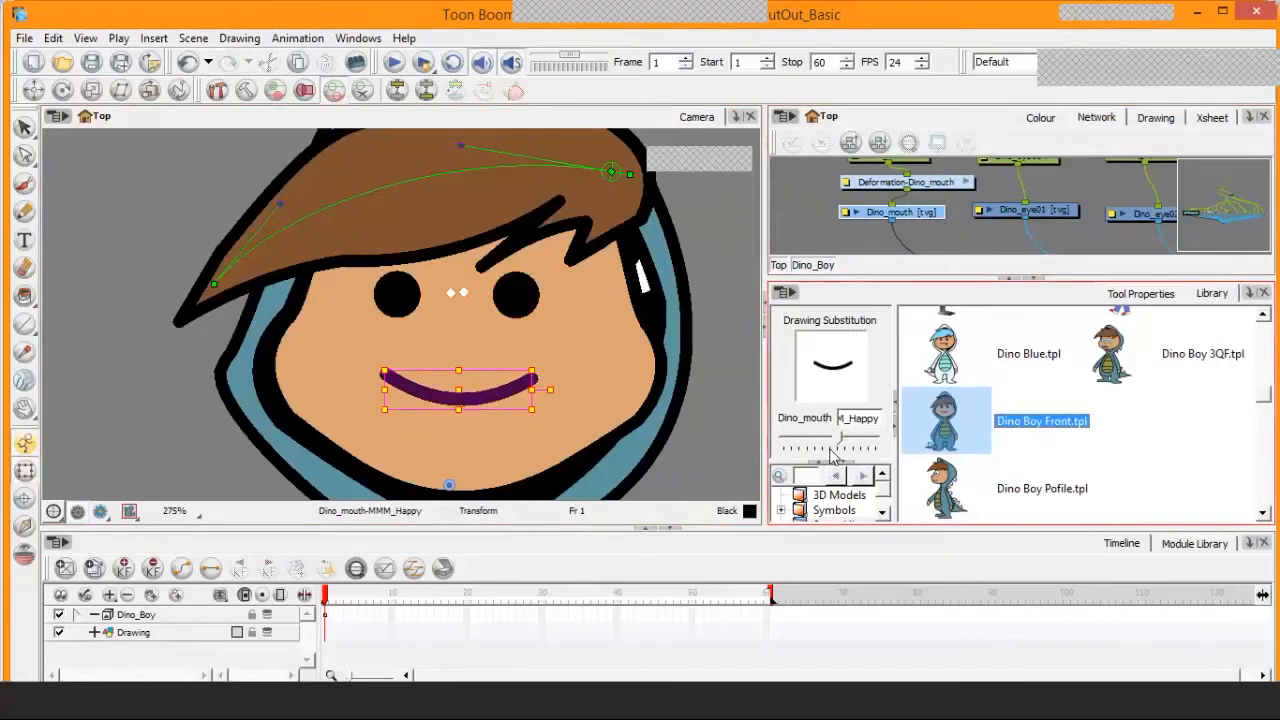
pyautogui.click(831, 448)
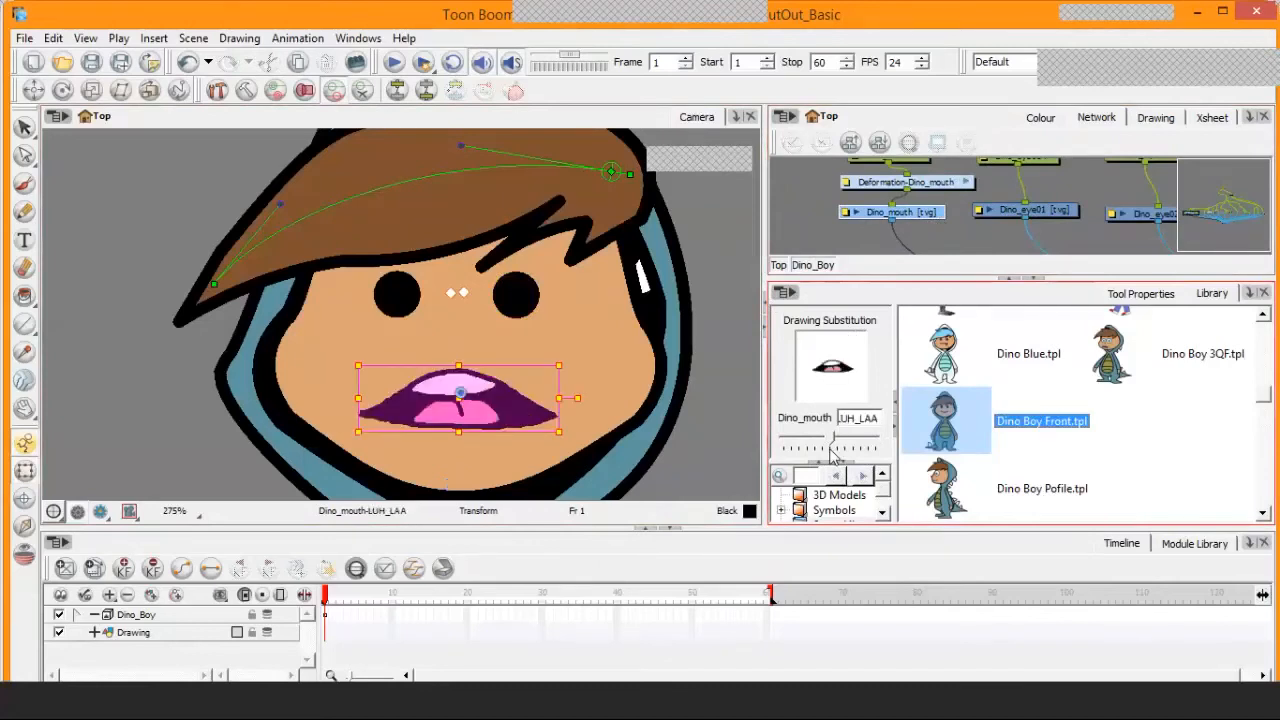
pyautogui.press('[')
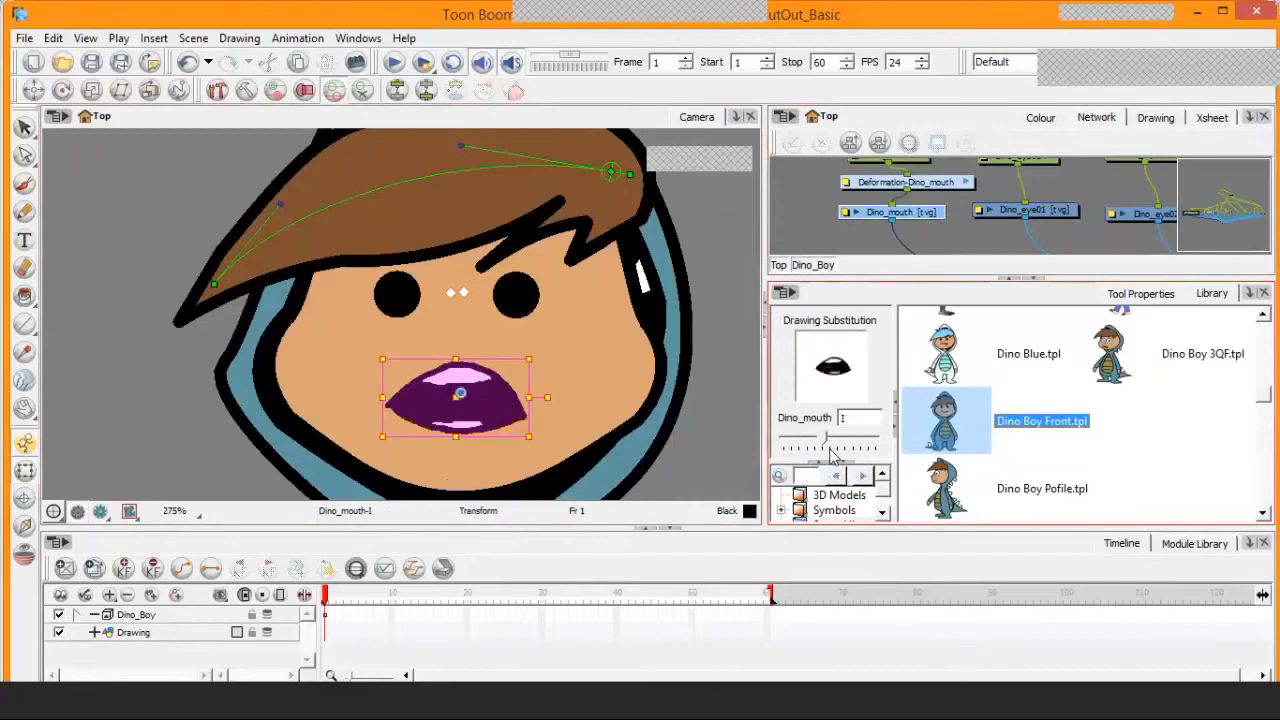
pyautogui.press('[')
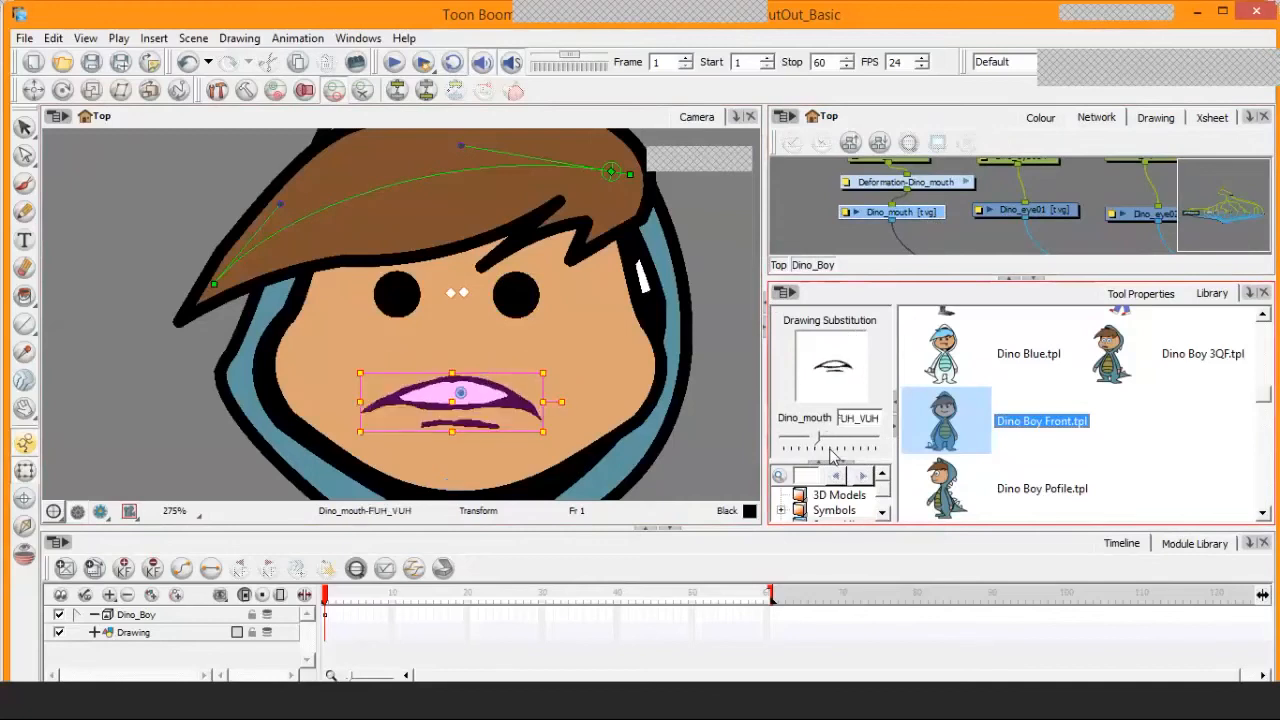
pyautogui.press('[')
pyautogui.press('[')
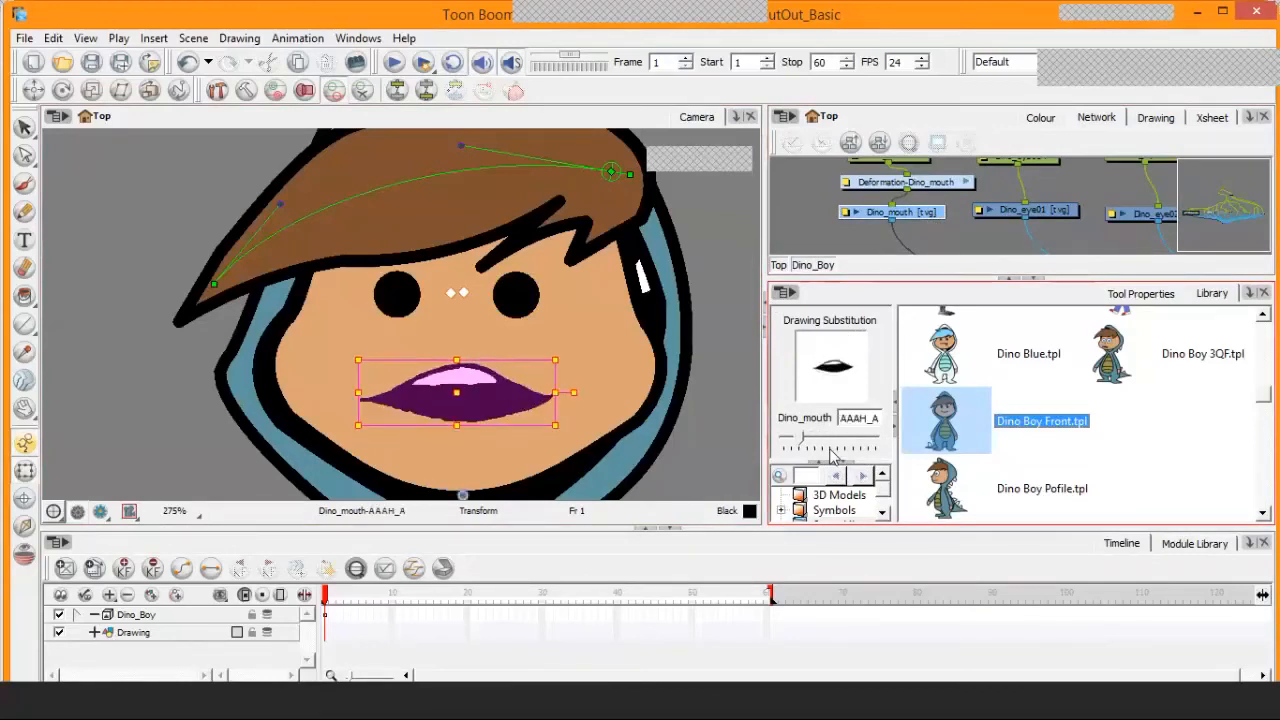
# Step Dino_mouth's drawing substitution forward from AAAH_A through I to MMM_Neutral
pyautogui.press(']')
pyautogui.press(']')
pyautogui.press(']')
pyautogui.press(']')
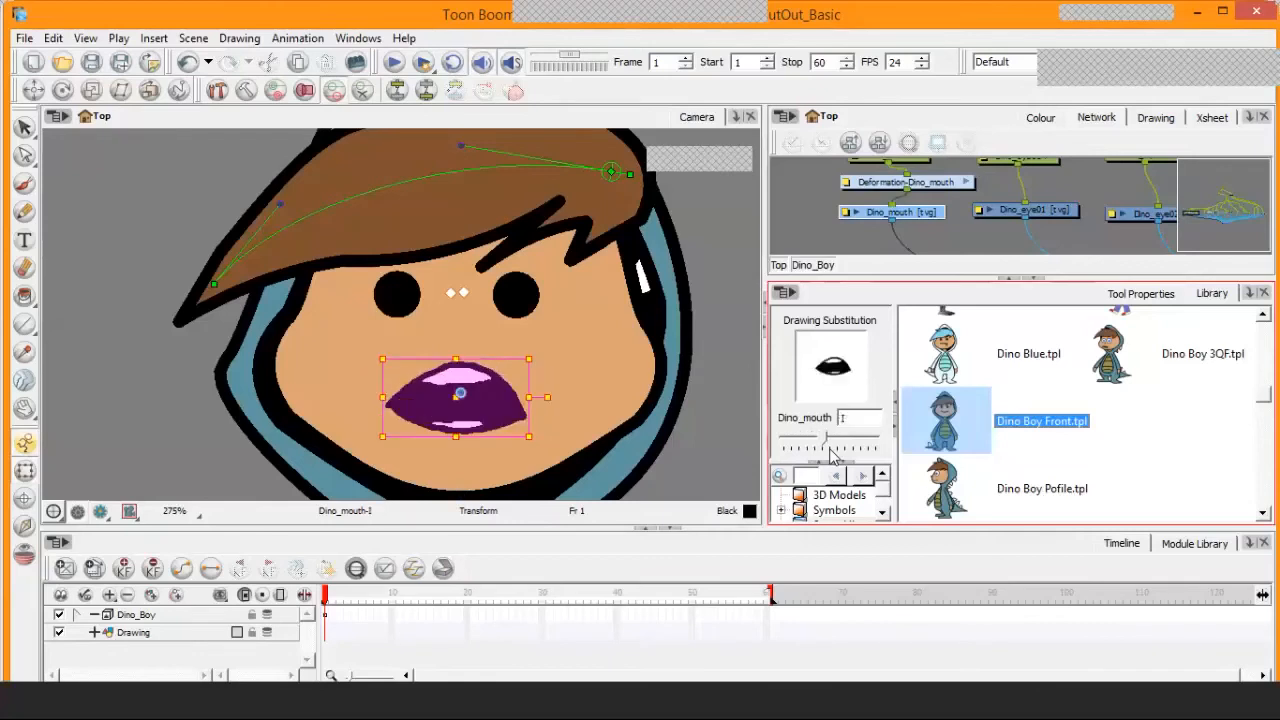
pyautogui.press(']')
pyautogui.press(']')
pyautogui.press(']')
pyautogui.press(']')
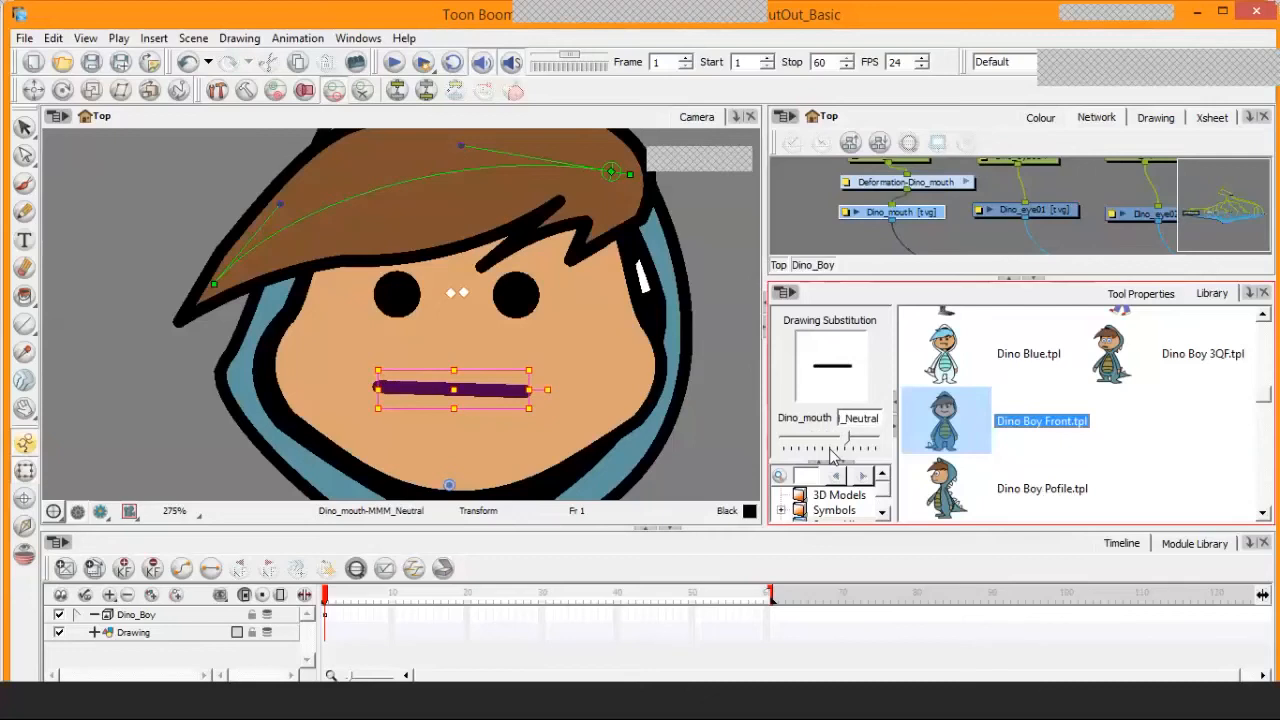
# Switch Dino_mouth to MMM_Happy, then step its drawing substitution forward through MMM_Neutral, MMM_Sad, OH and OOOH to SSS
pyautogui.press('[')
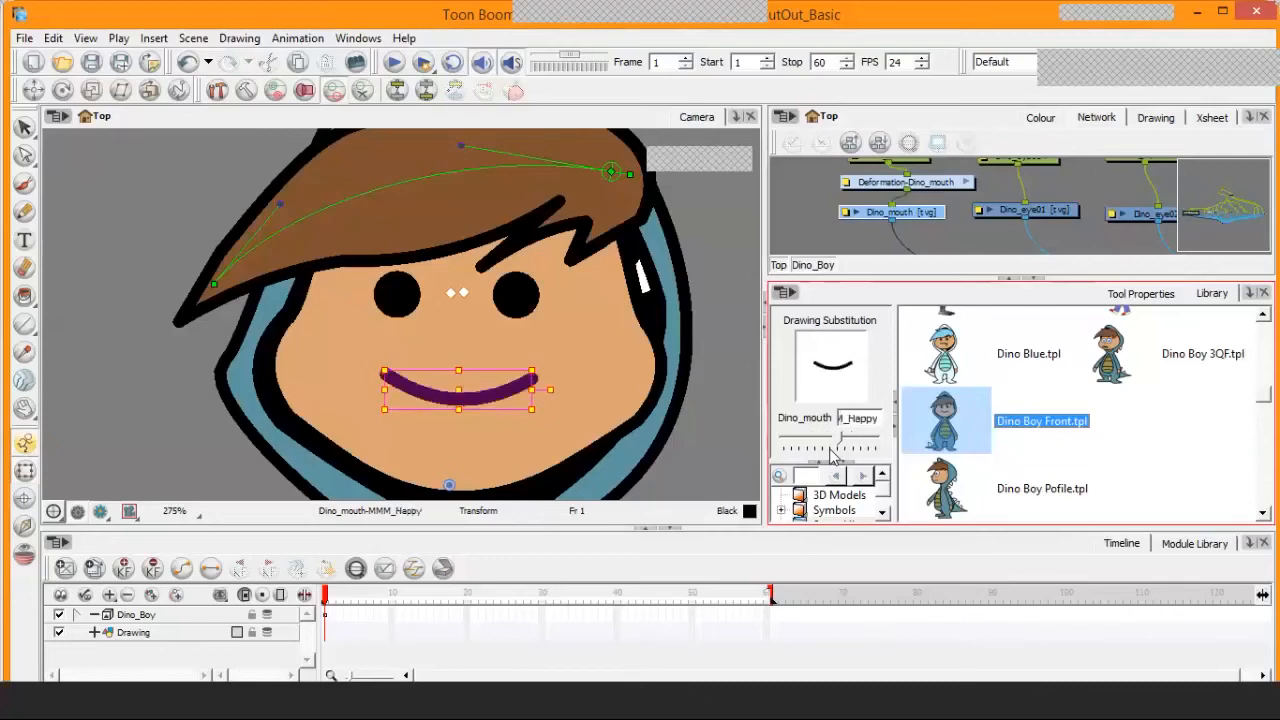
pyautogui.press(']')
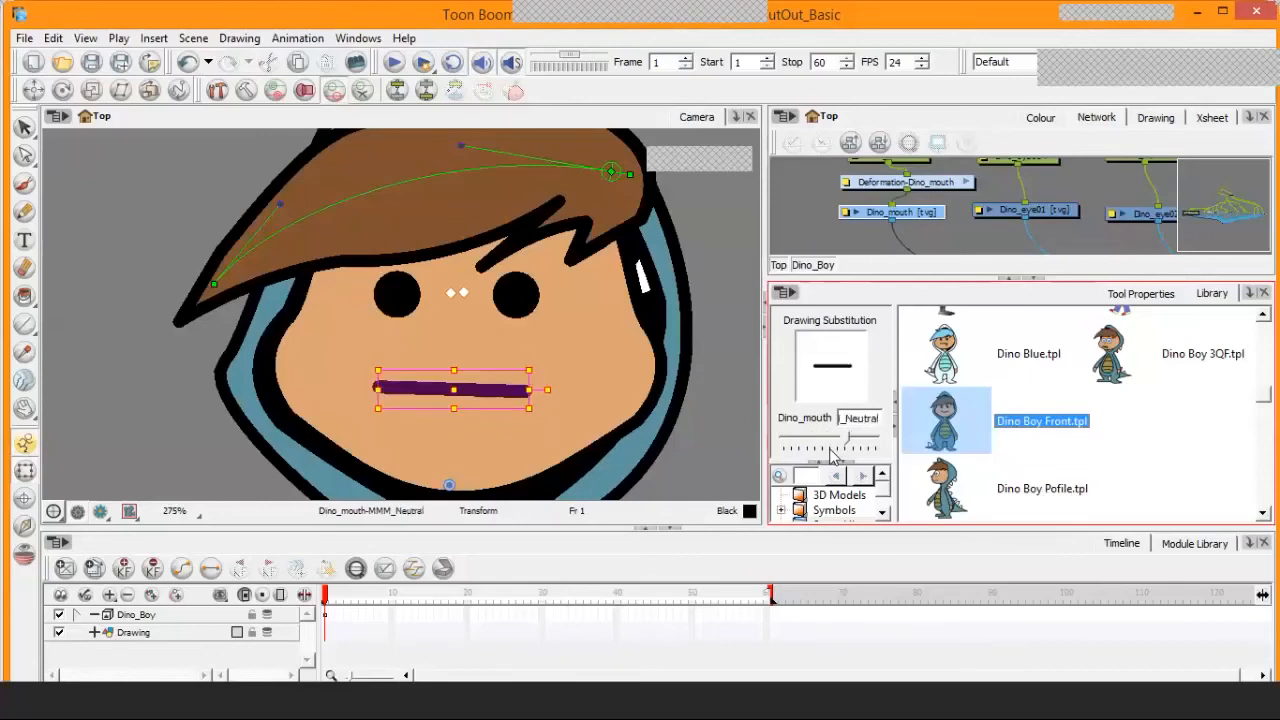
pyautogui.press(']')
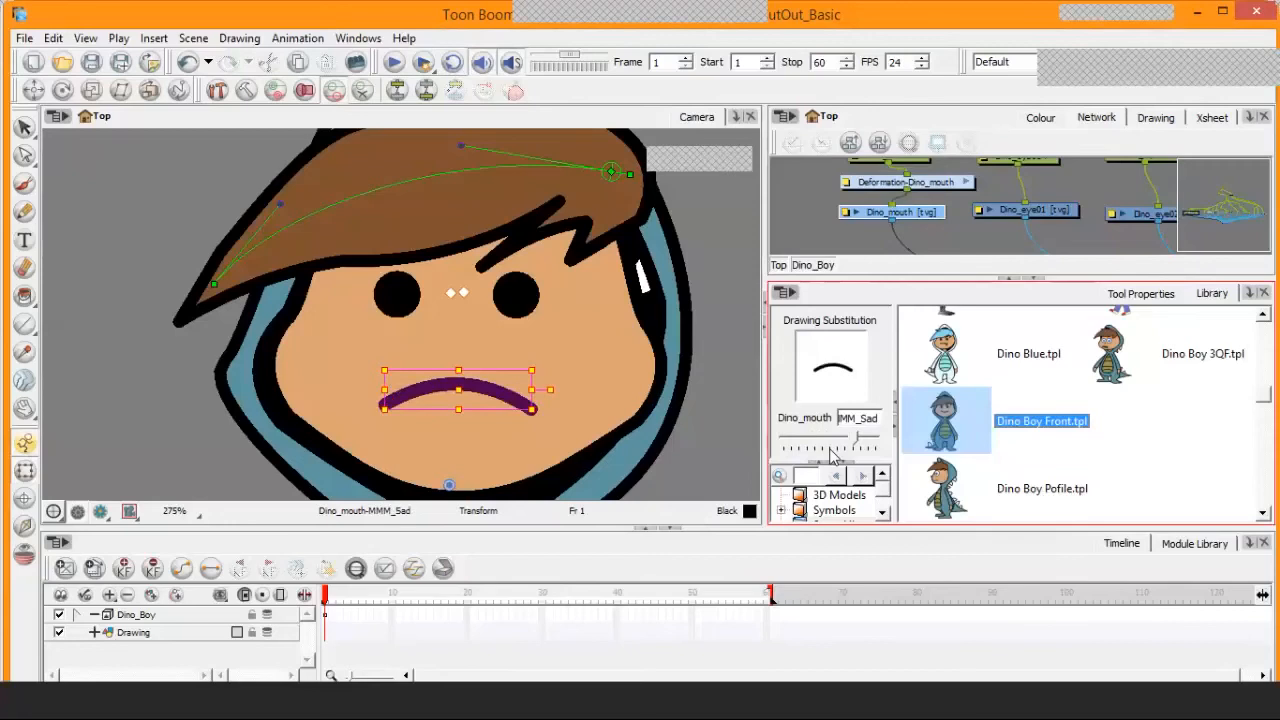
pyautogui.press(']')
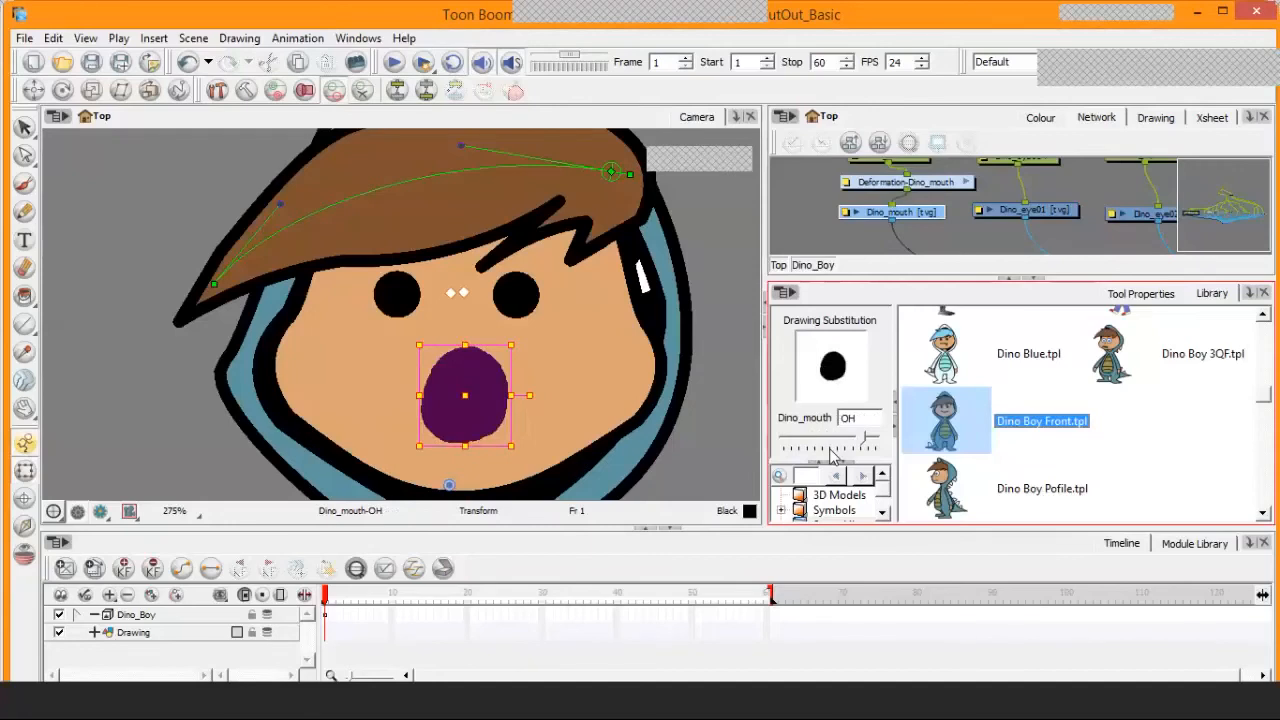
pyautogui.press(']')
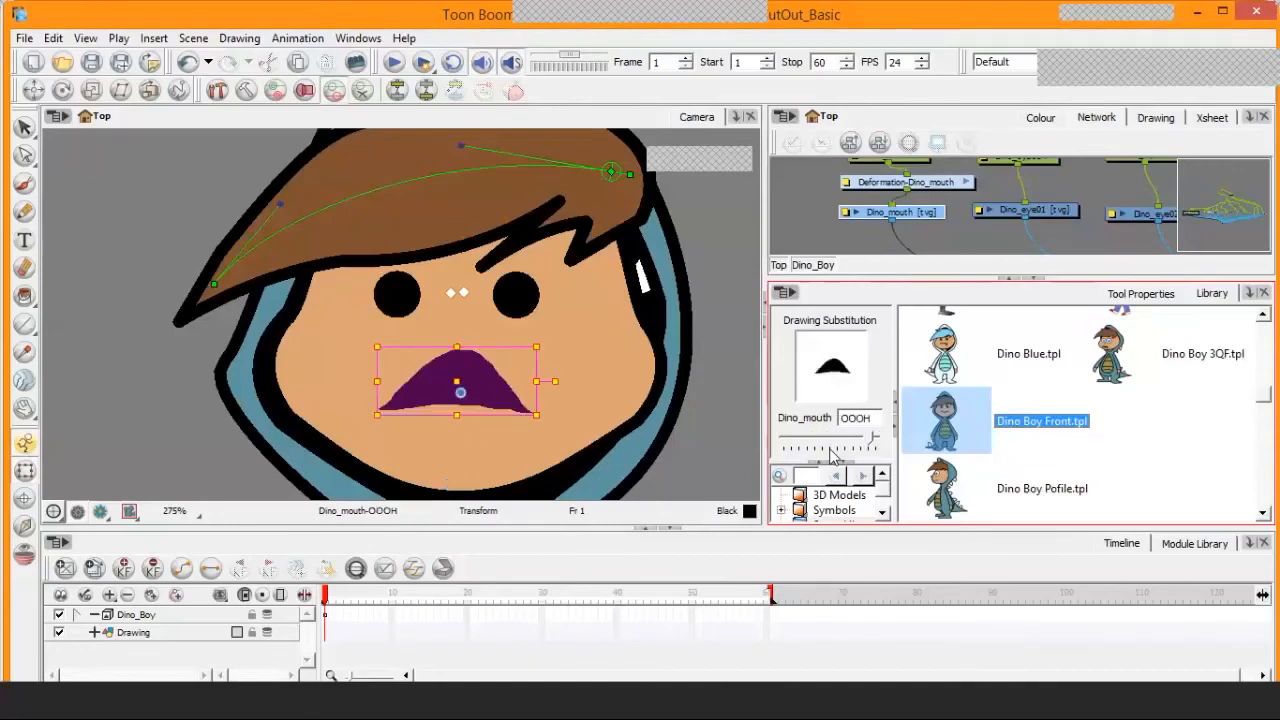
pyautogui.press(']')
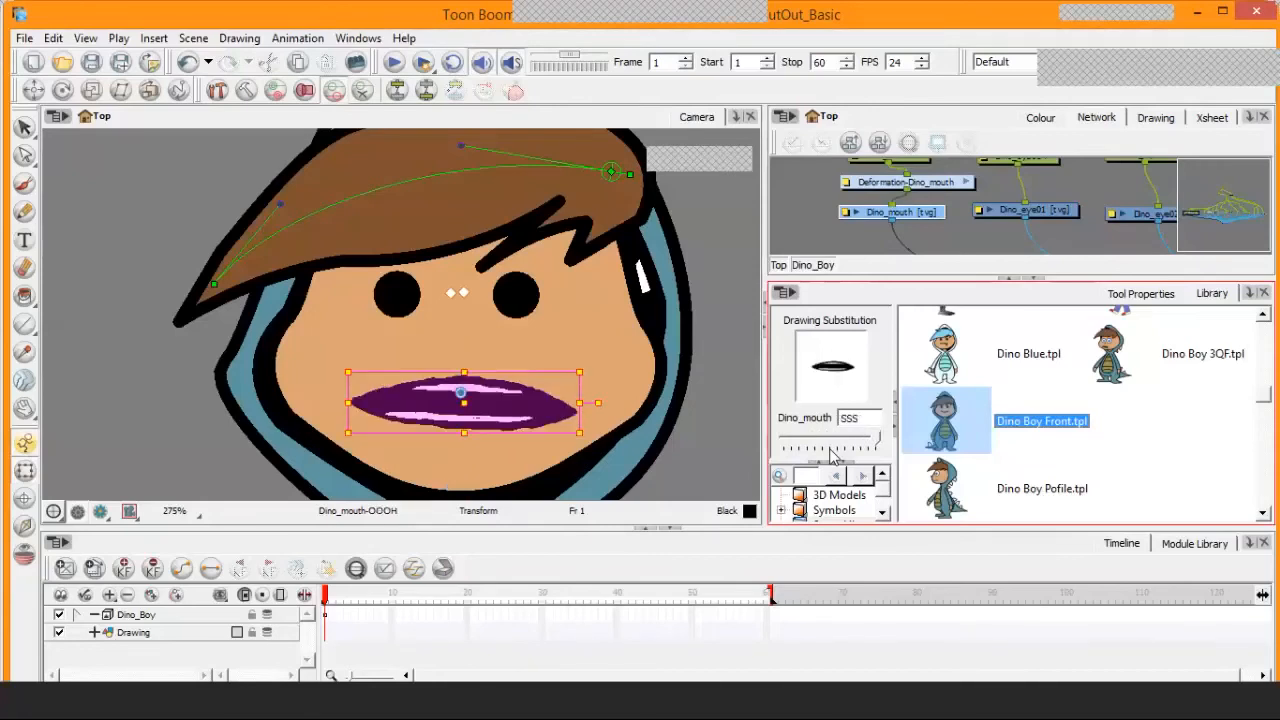
# Step Dino_mouth's drawing substitution back through MMM_Happy to the empty cell, and bring it to AAAH_A
pyautogui.press('[')
pyautogui.press('[')
pyautogui.press('[')
pyautogui.press('[')
pyautogui.press('[')
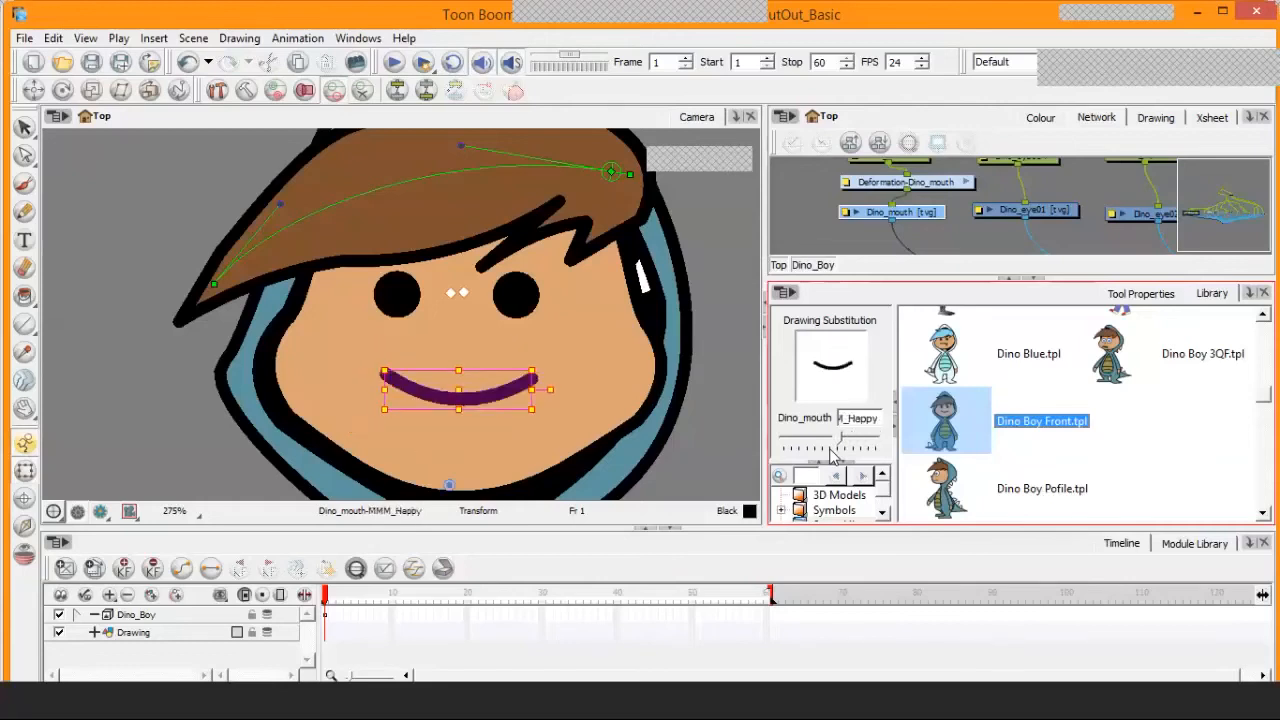
pyautogui.press('[')
pyautogui.press('[')
pyautogui.press('[')
pyautogui.press('[')
pyautogui.press('[')
pyautogui.press('[')
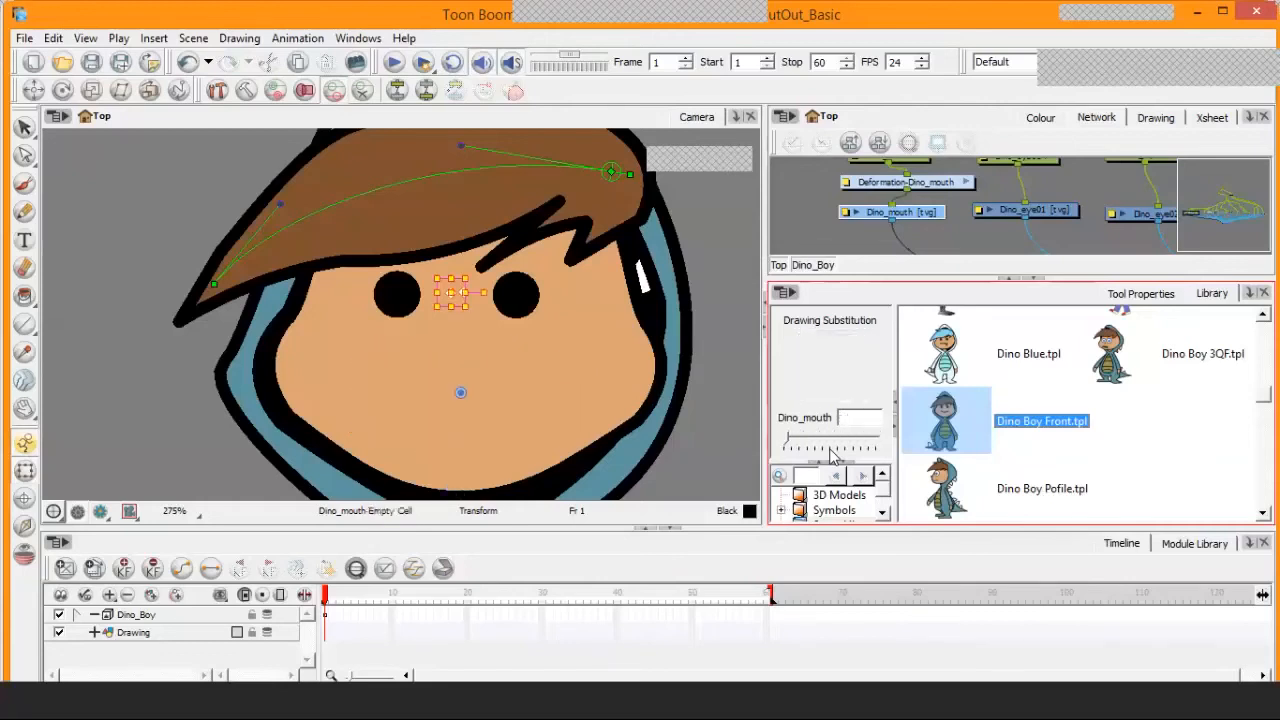
pyautogui.press('[')
pyautogui.press('[')
pyautogui.press('[')
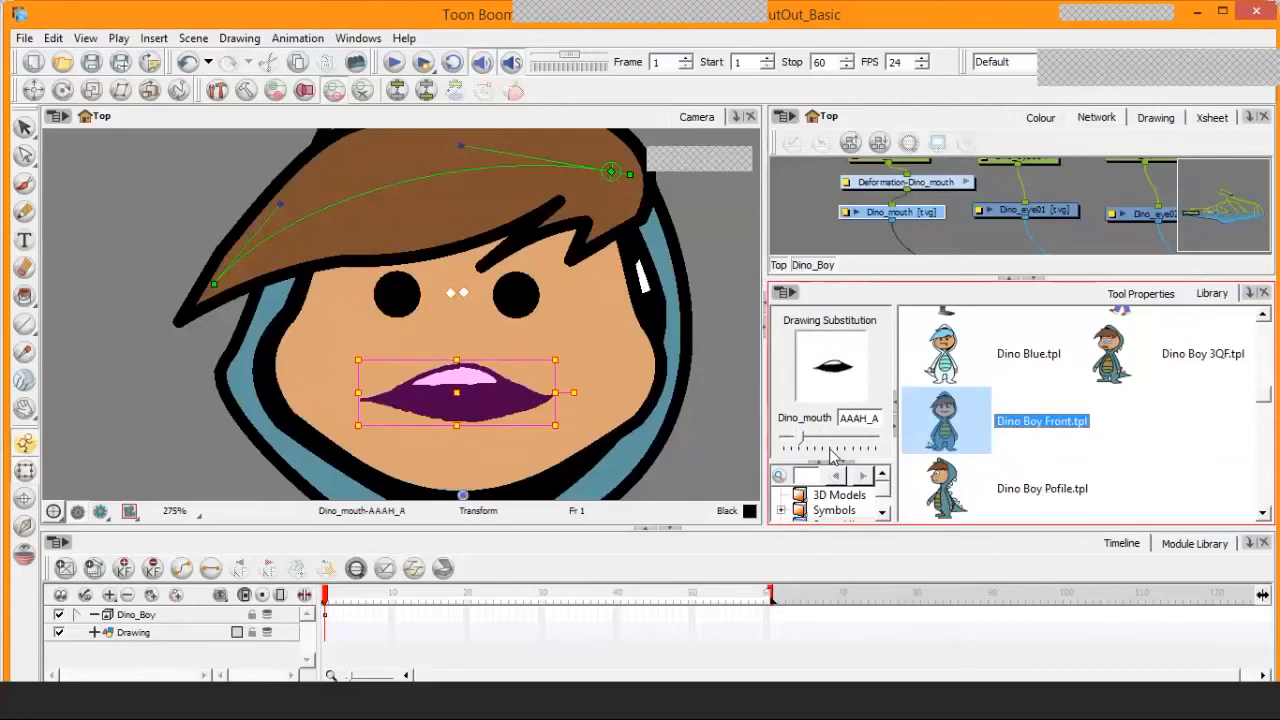
# Cycle Dino_mouth's drawing substitution through EEE and LUH_LAA to end on MMM_Happy, and select the Dino_eye01 eye
pyautogui.press(']')
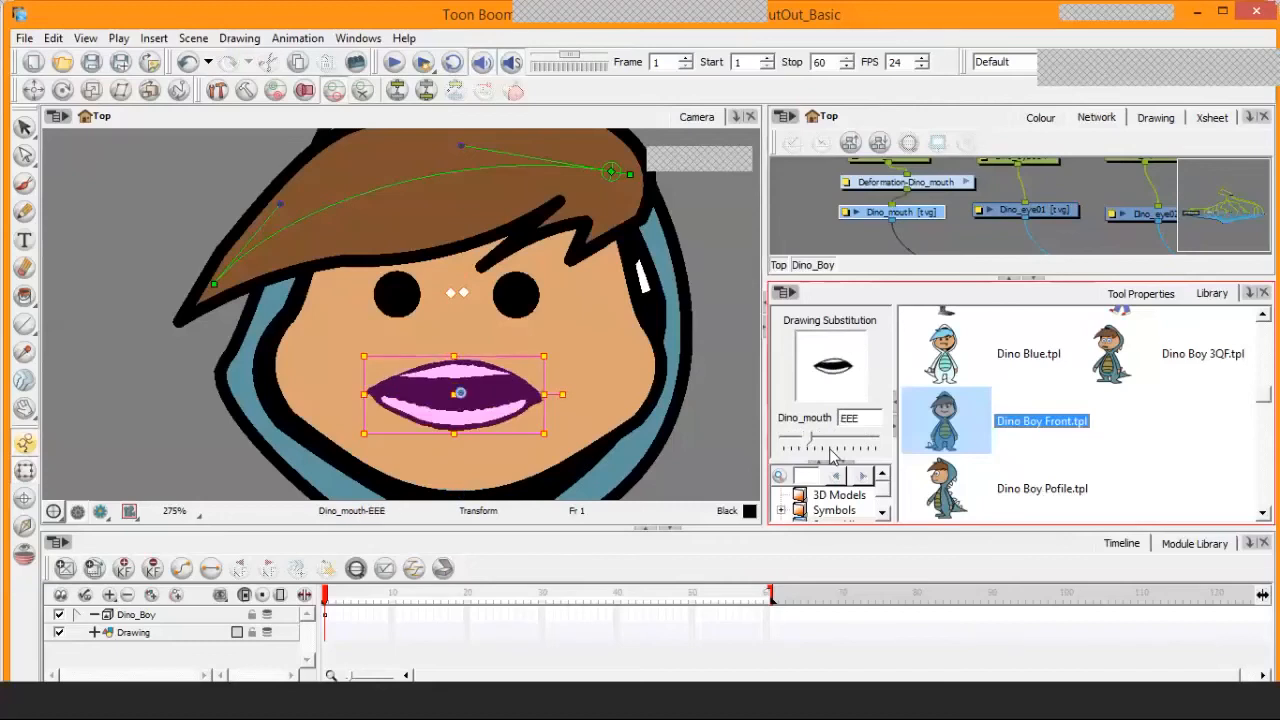
pyautogui.press(']')
pyautogui.press(']')
pyautogui.press(']')
pyautogui.press(']')
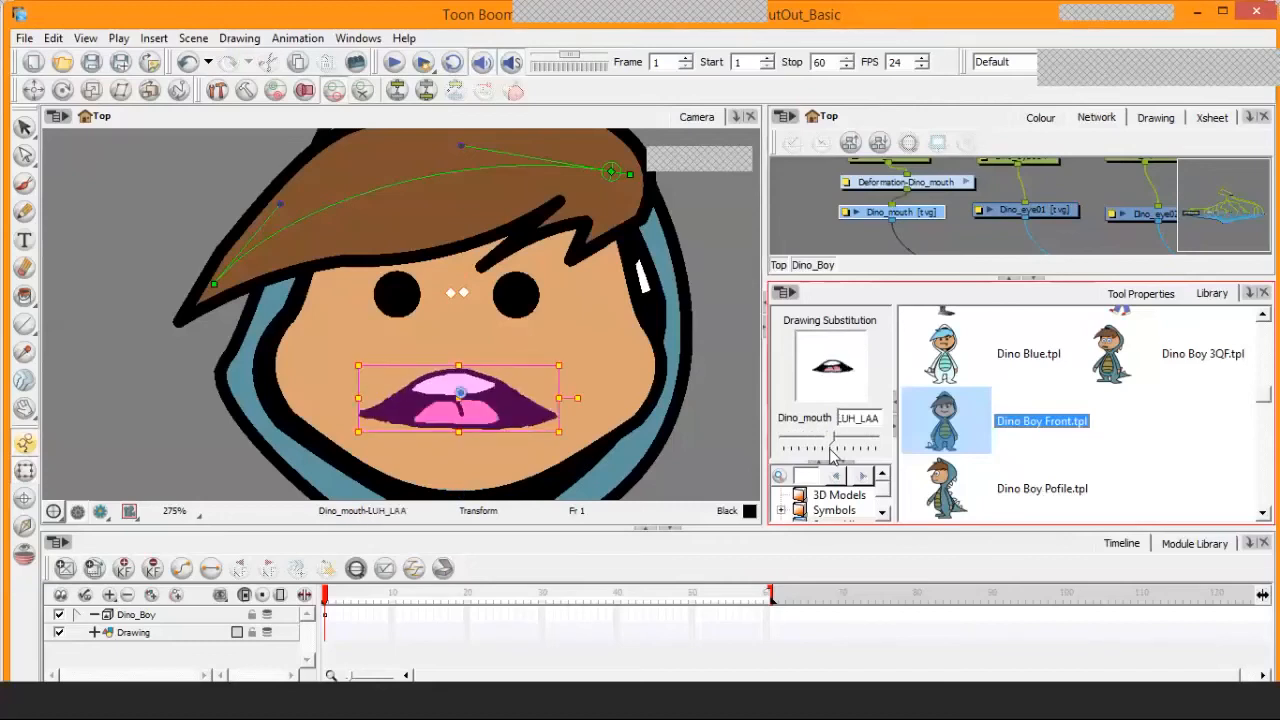
pyautogui.press('[')
pyautogui.press('[')
pyautogui.press(']')
pyautogui.press(']')
pyautogui.press(']')
pyautogui.press('[')
pyautogui.press(']')
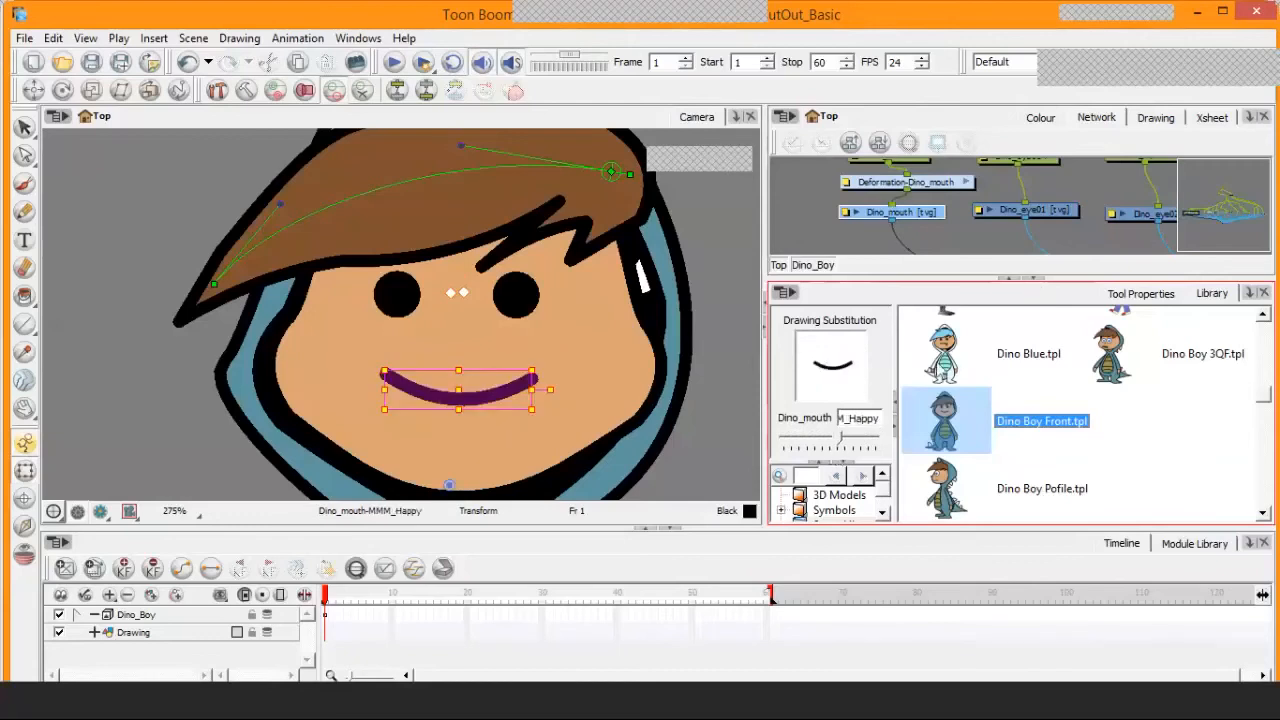
pyautogui.click(521, 301)
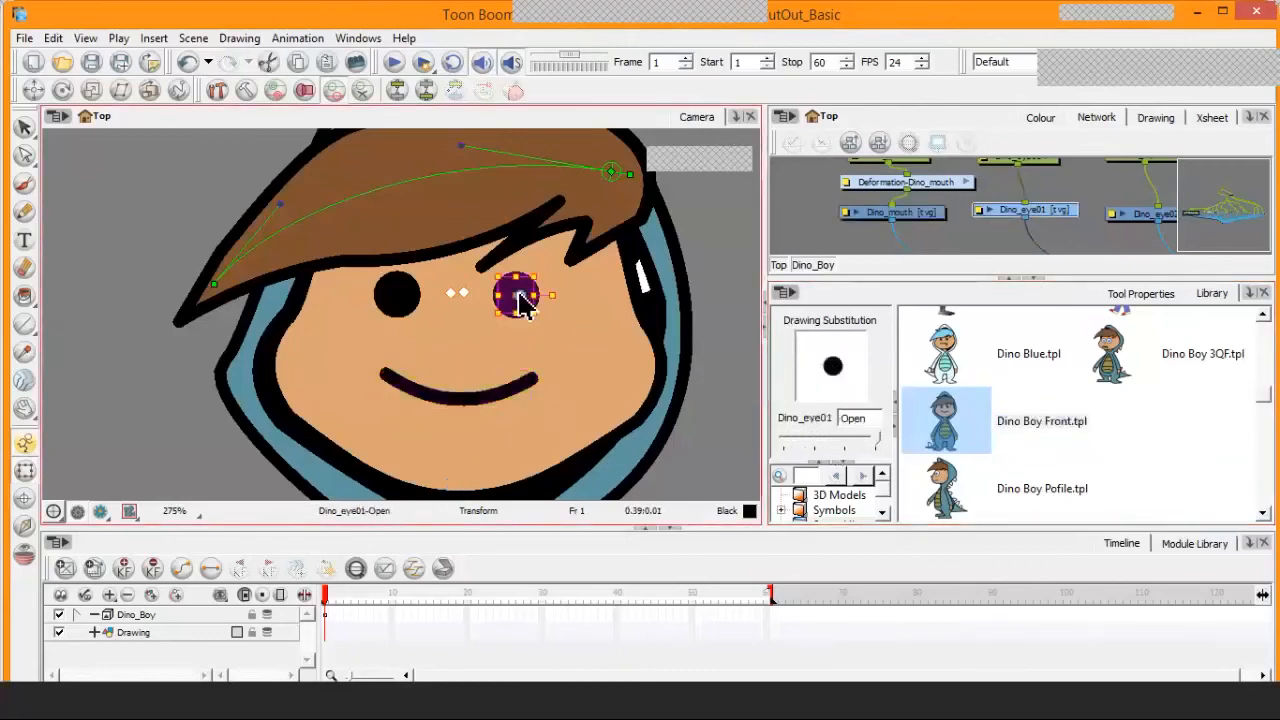
# Select the DINO_head drawing and step its drawing substitution down to 3, ending on 2
pyautogui.click(532, 386)
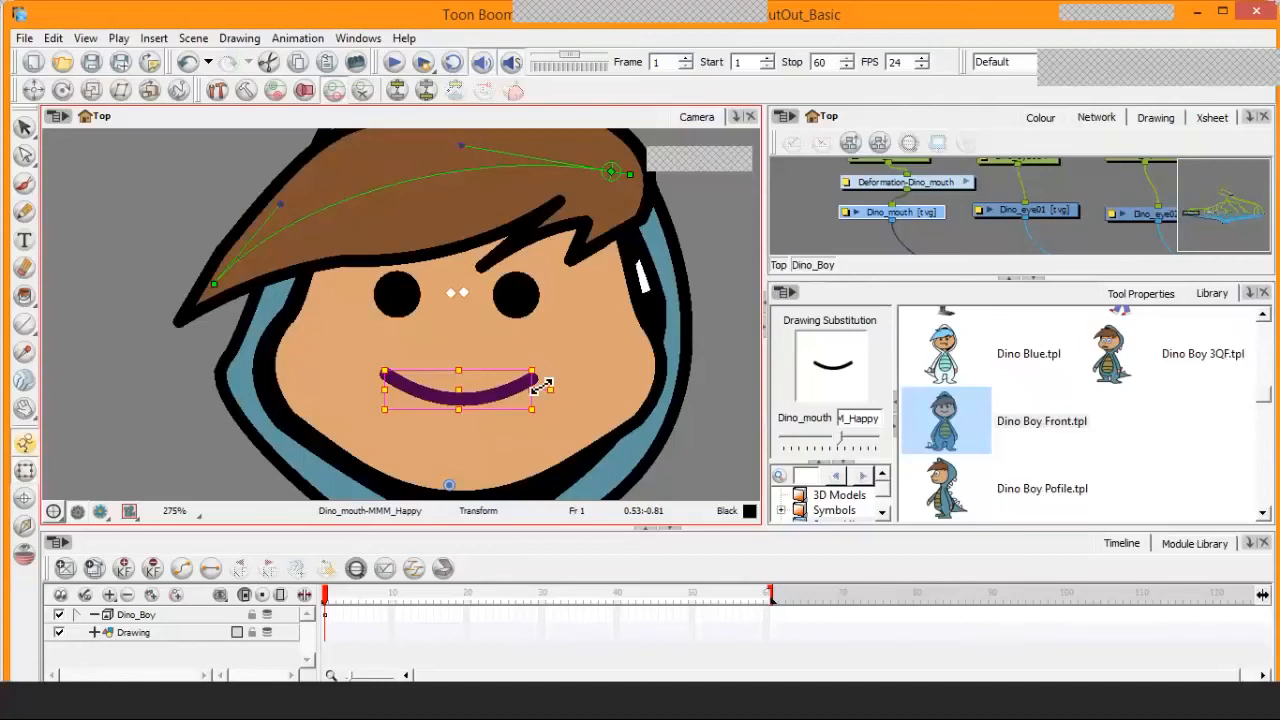
pyautogui.scroll(-3, 477, 409)
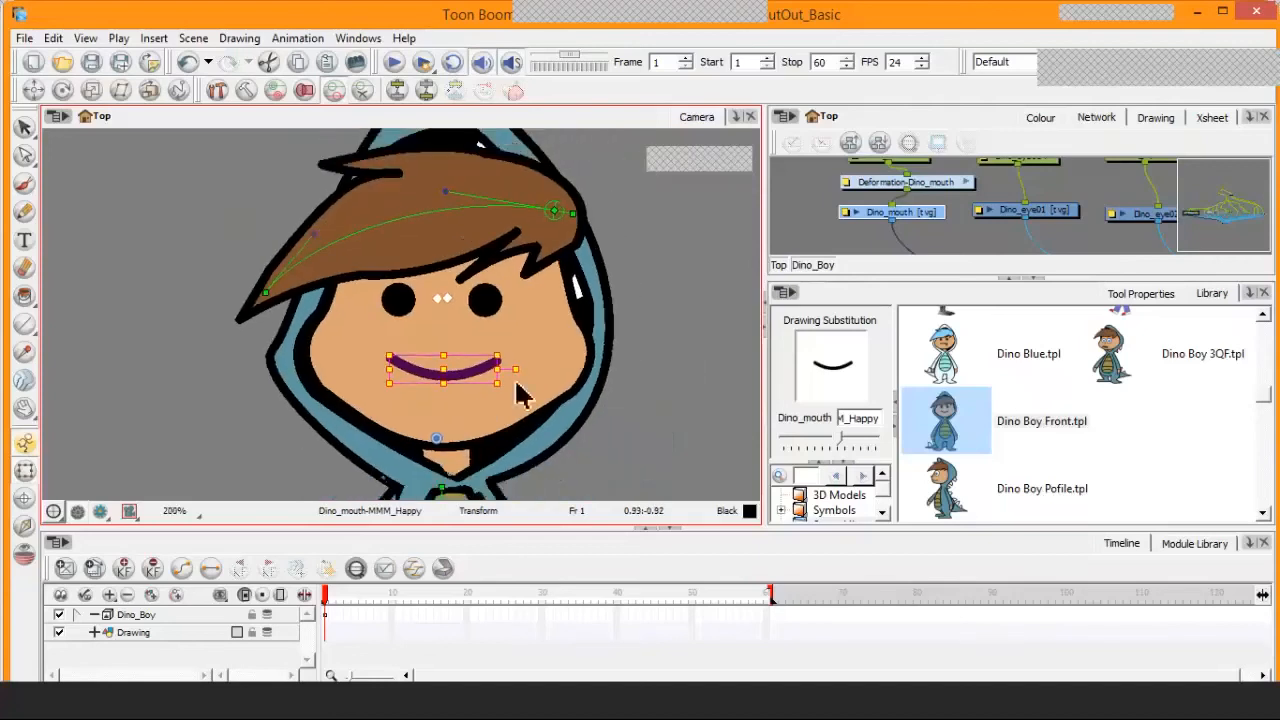
pyautogui.click(537, 338)
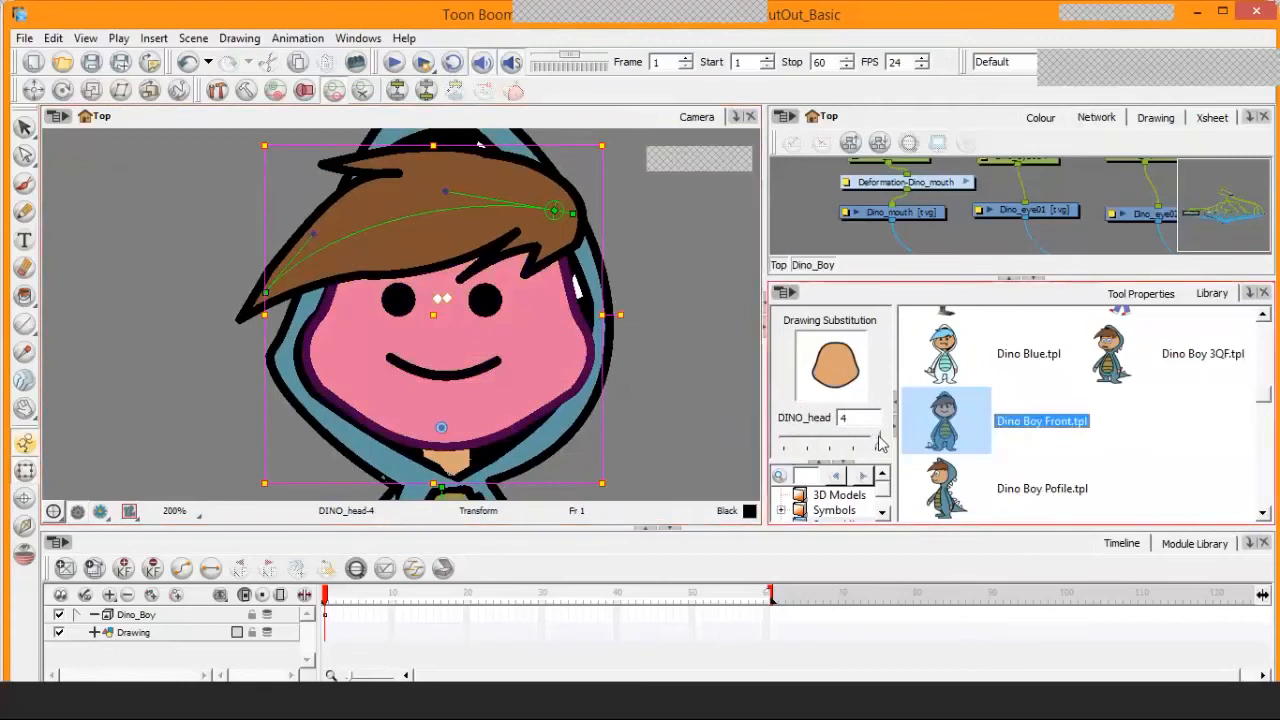
pyautogui.moveTo(880, 444)
pyautogui.mouseDown()
pyautogui.moveTo(829, 442)
pyautogui.moveTo(857, 441)
pyautogui.mouseUp()
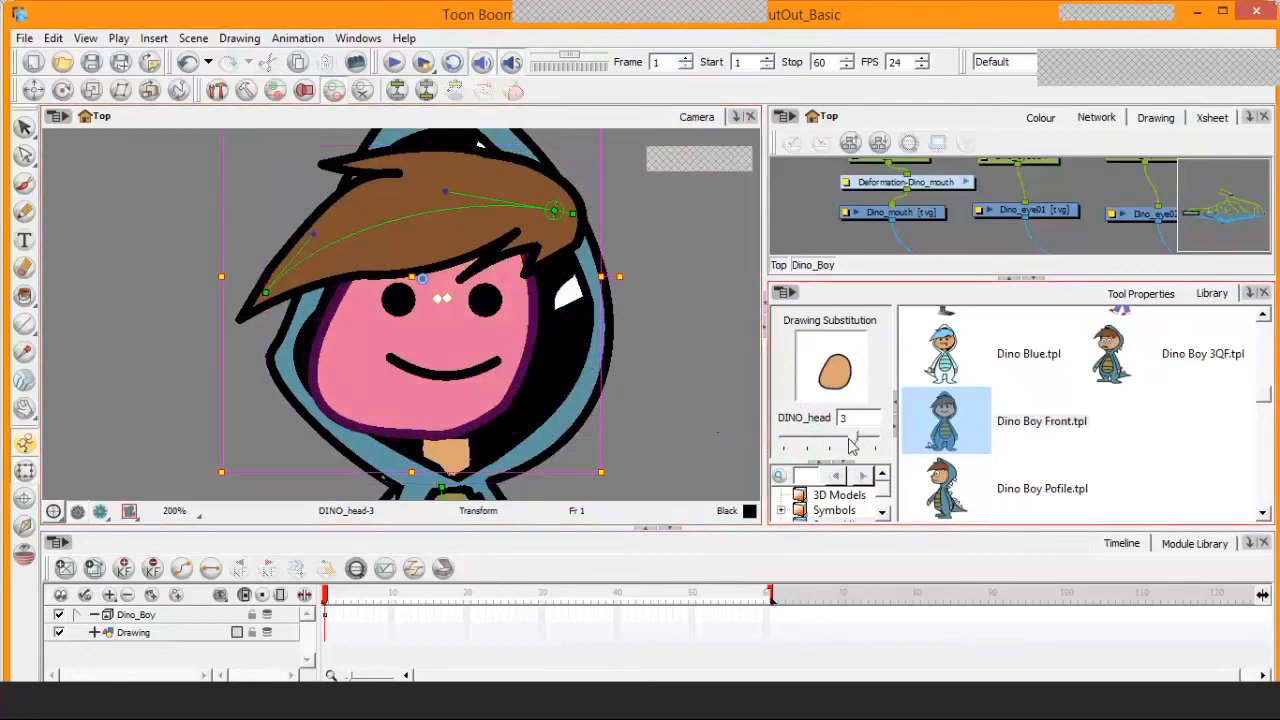
pyautogui.moveTo(857, 441); pyautogui.dragTo(829, 437)
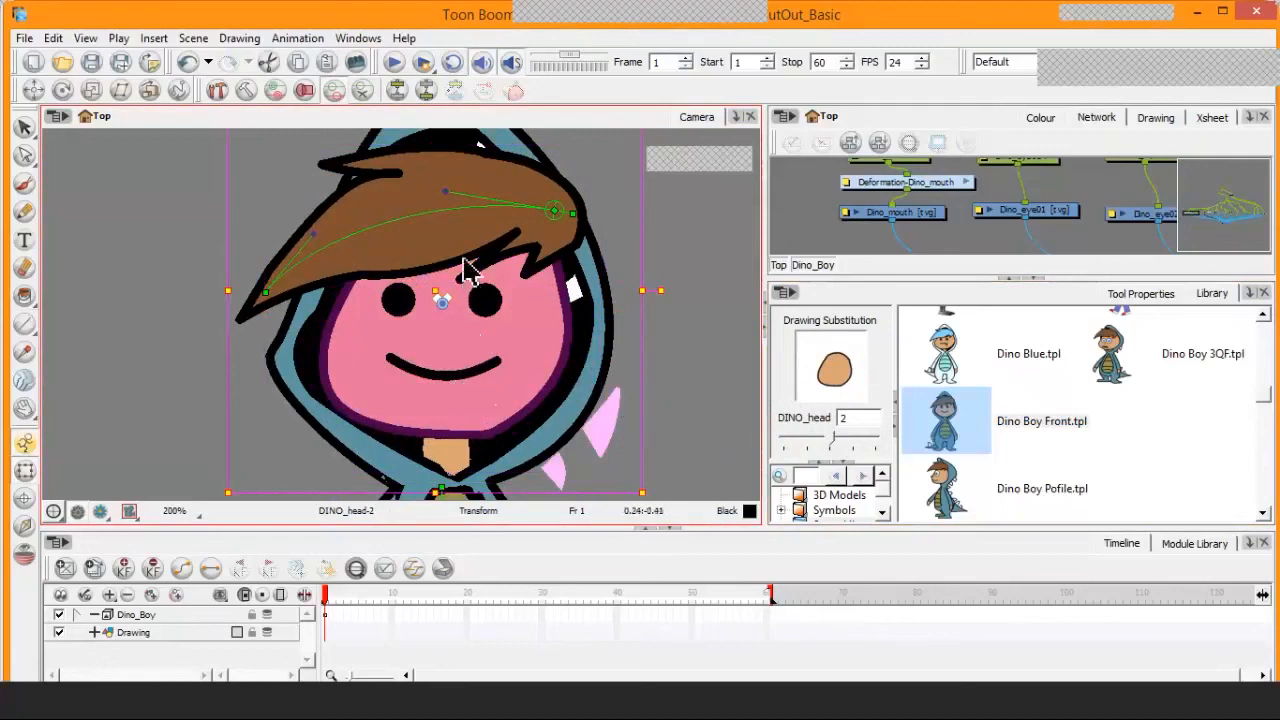
# Try Dino_hair's drawing substitution, then switch DINO_head's drawing to 1 and back to 2
pyautogui.click(484, 192)
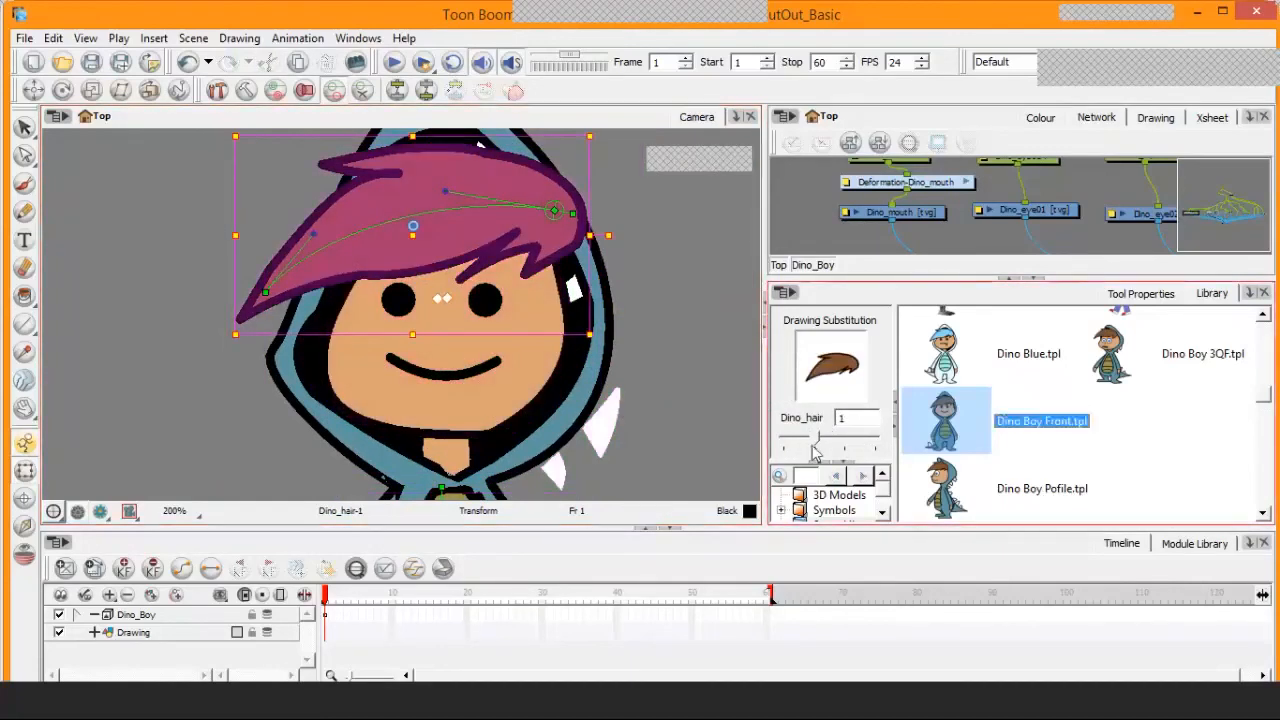
pyautogui.moveTo(815, 440)
pyautogui.mouseDown()
pyautogui.moveTo(888, 446)
pyautogui.moveTo(820, 445)
pyautogui.mouseUp()
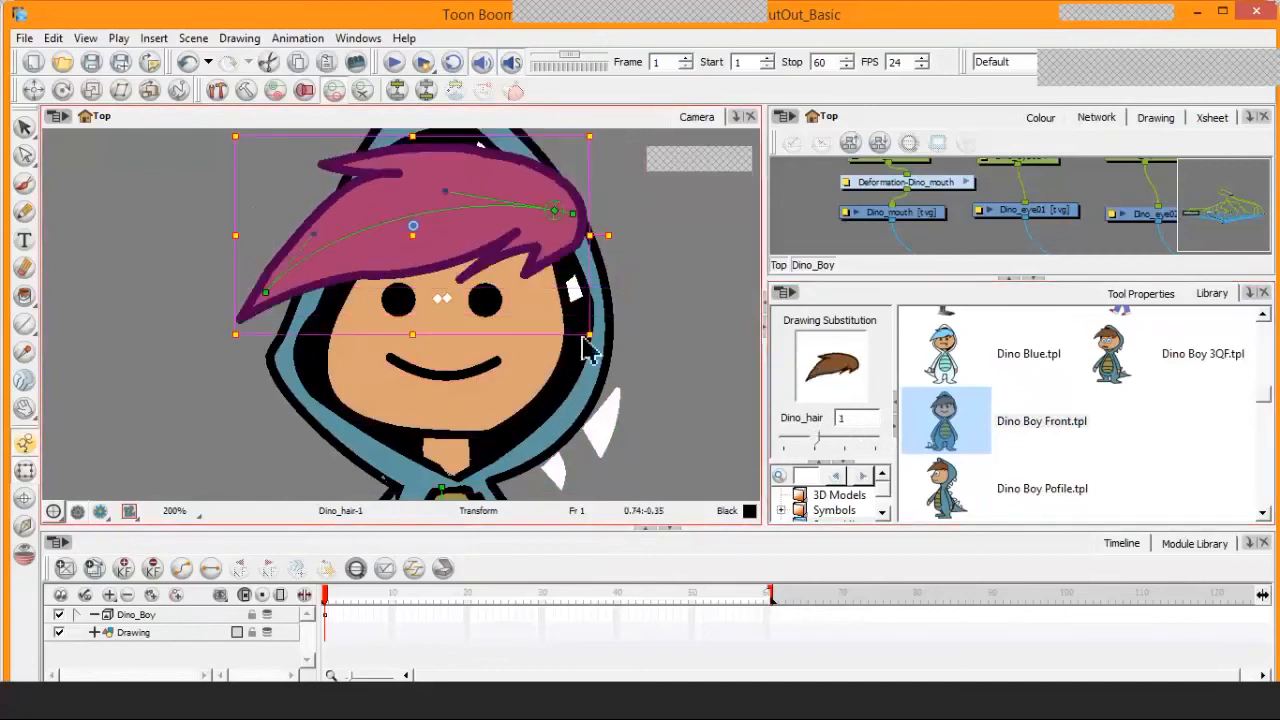
pyautogui.click(532, 384)
pyautogui.moveTo(838, 440); pyautogui.dragTo(812, 441)
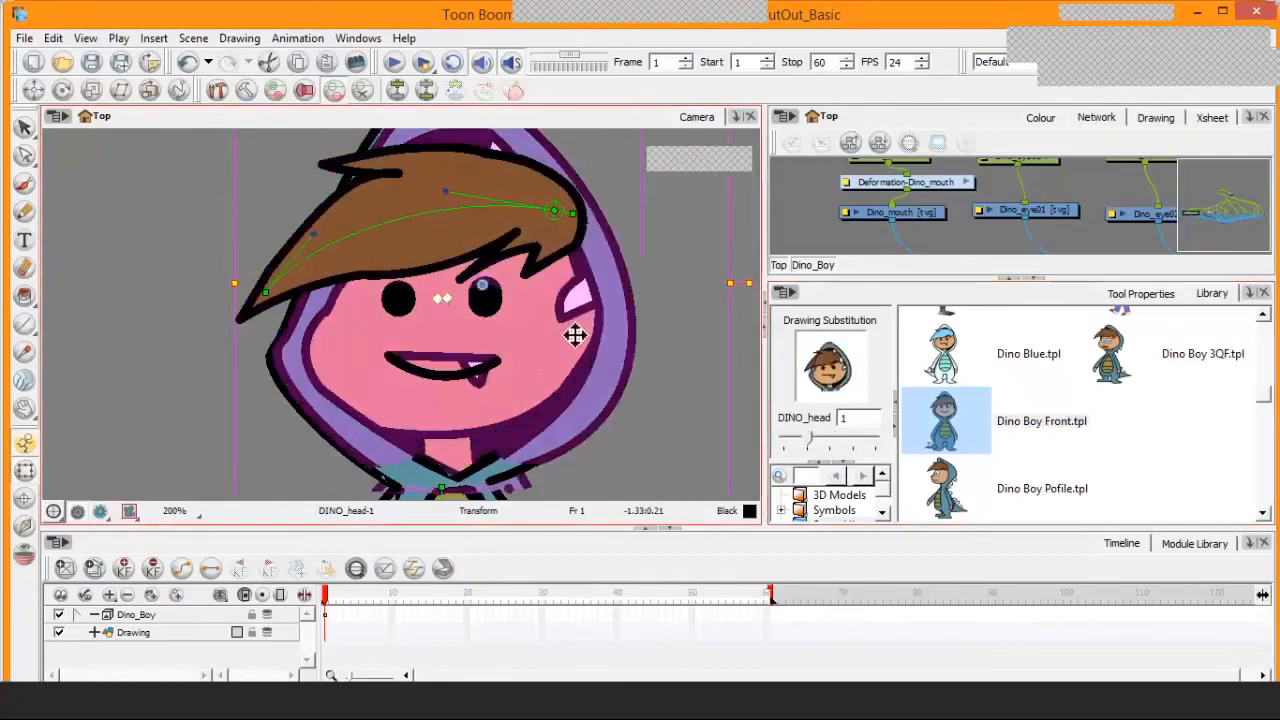
pyautogui.click(833, 446)
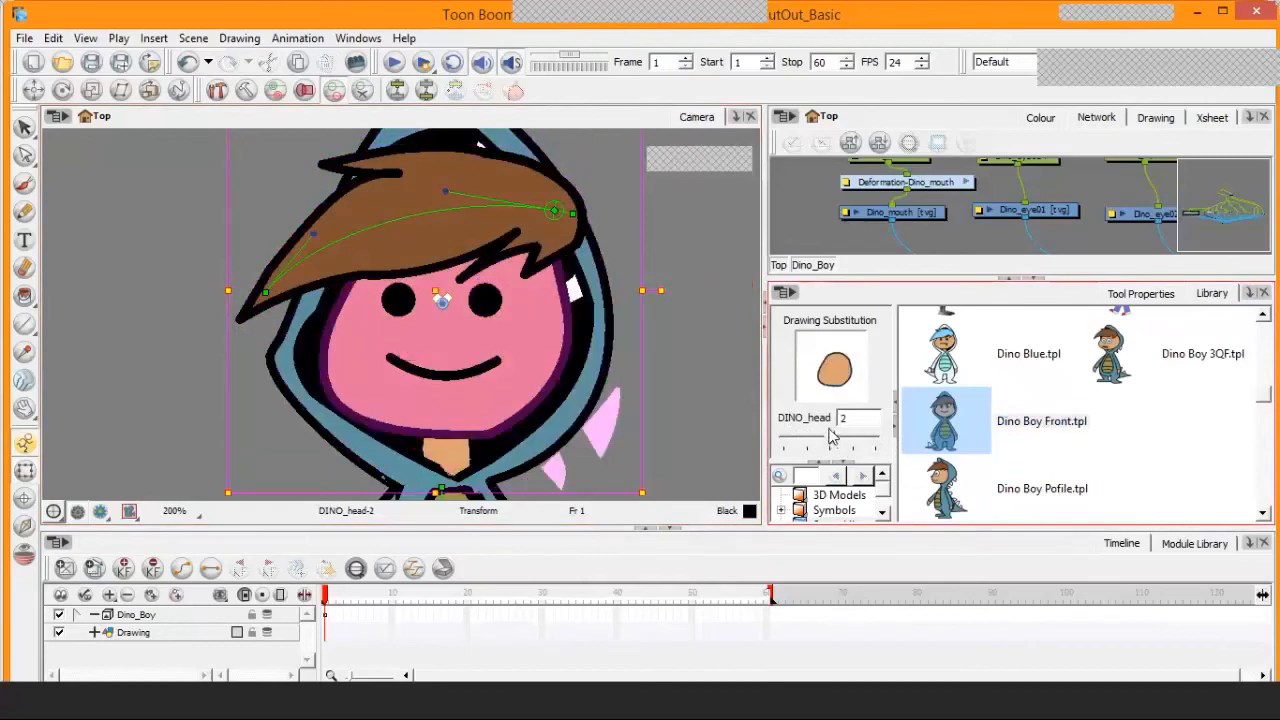
pyautogui.click(835, 440)
# Select the parent peg of the mouth and both eyes, and shift these facial features slightly to the left
pyautogui.click(447, 383)
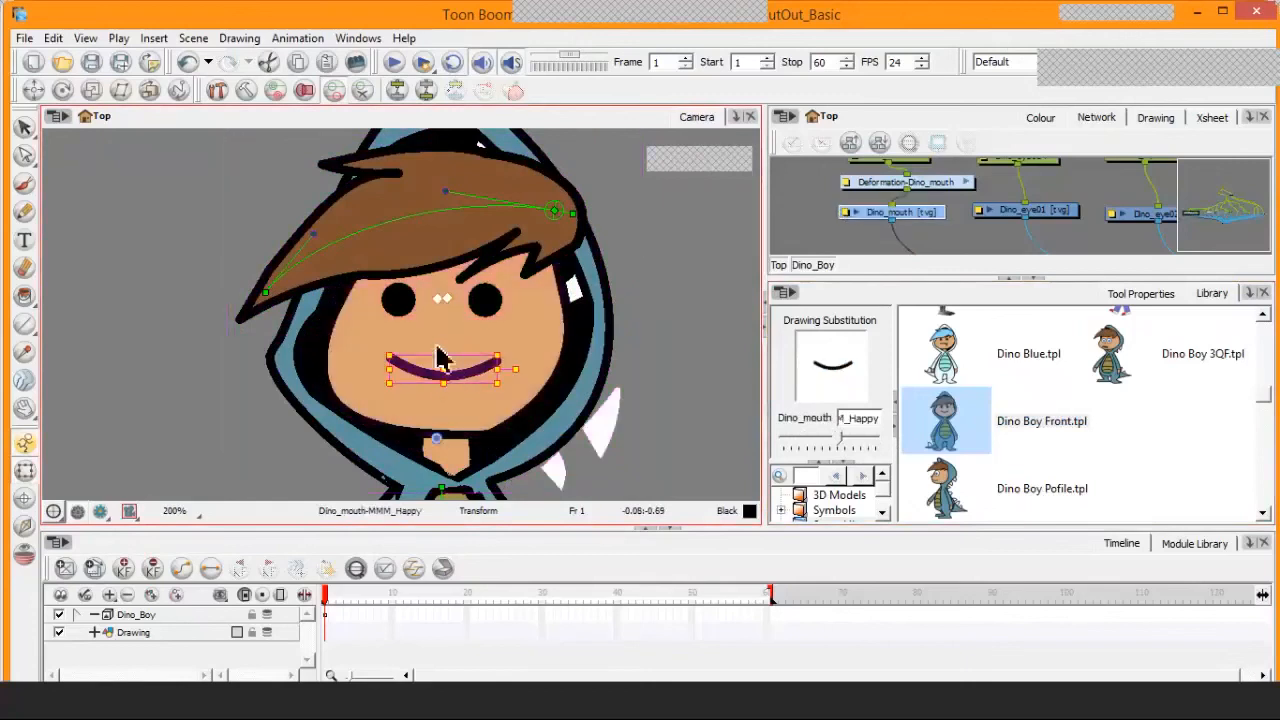
pyautogui.press('Escape')
pyautogui.press('b')
# Select the parent peg of Dino_hair and move the hair slightly down and to the left on the head
pyautogui.press('b')
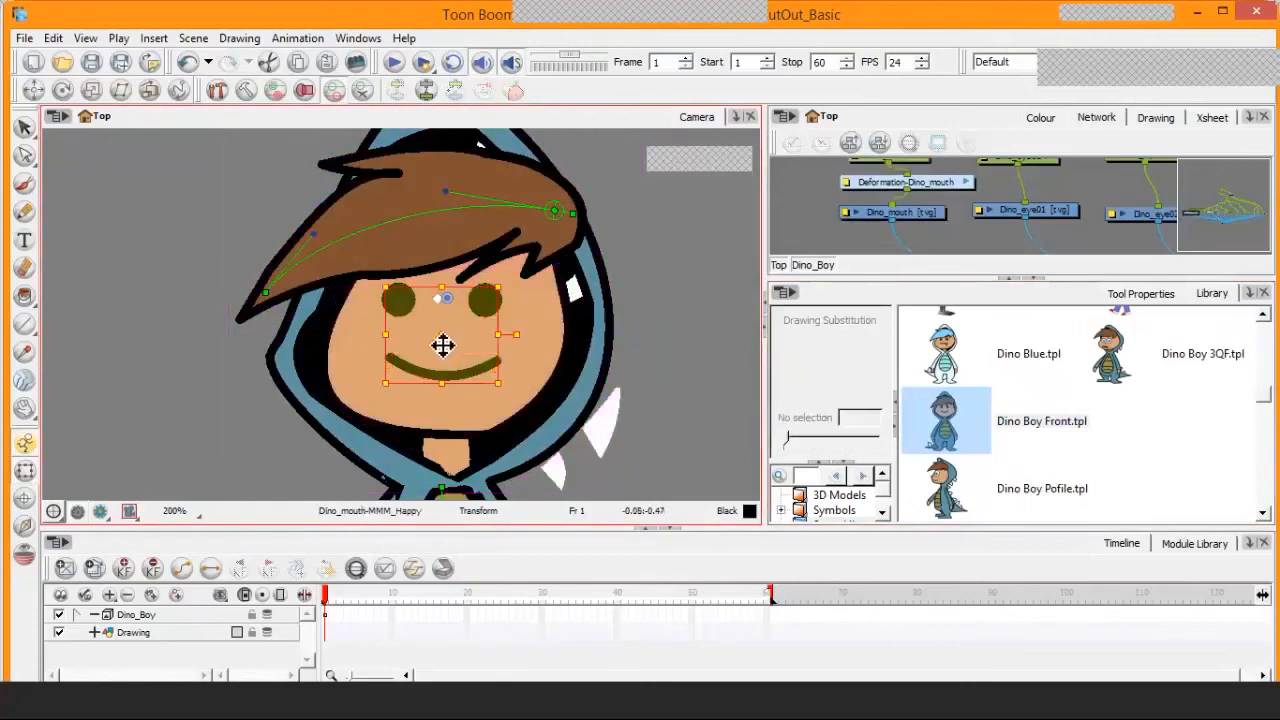
pyautogui.moveTo(447, 343)
pyautogui.mouseDown()
pyautogui.moveTo(418, 340)
pyautogui.moveTo(434, 346)
pyautogui.mouseUp()
pyautogui.click(489, 246)
pyautogui.press('b')
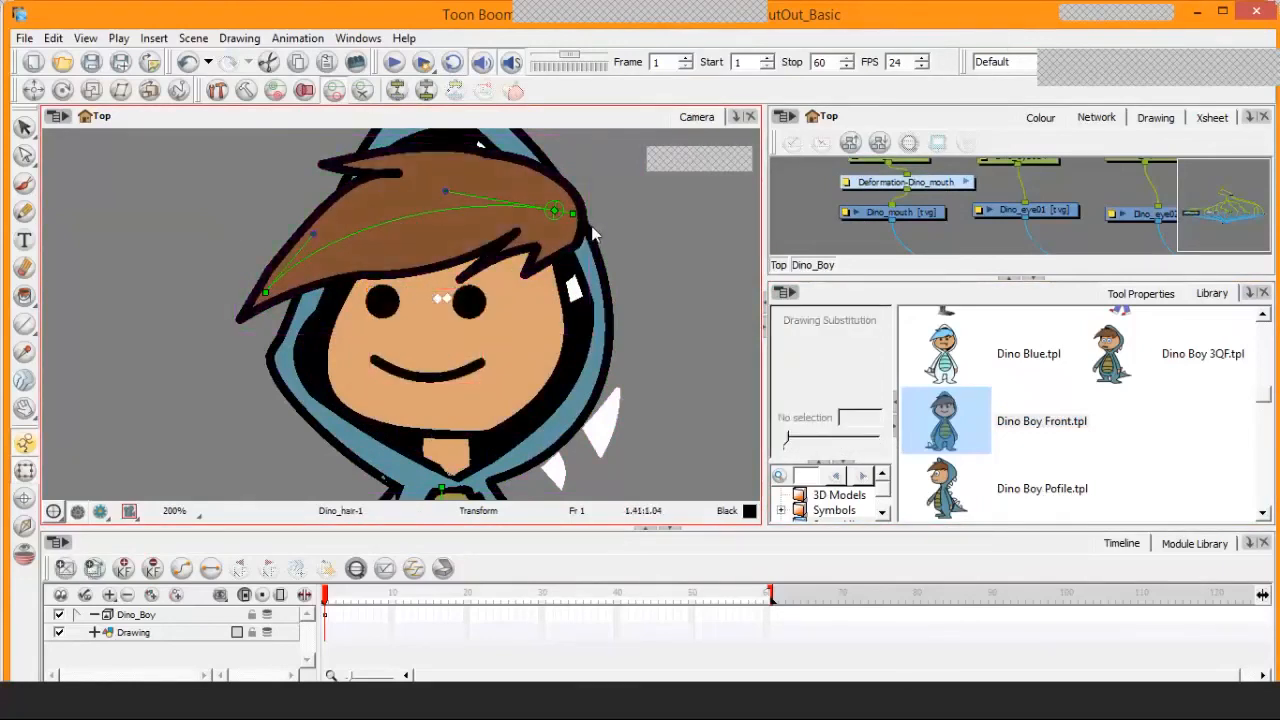
pyautogui.press('b')
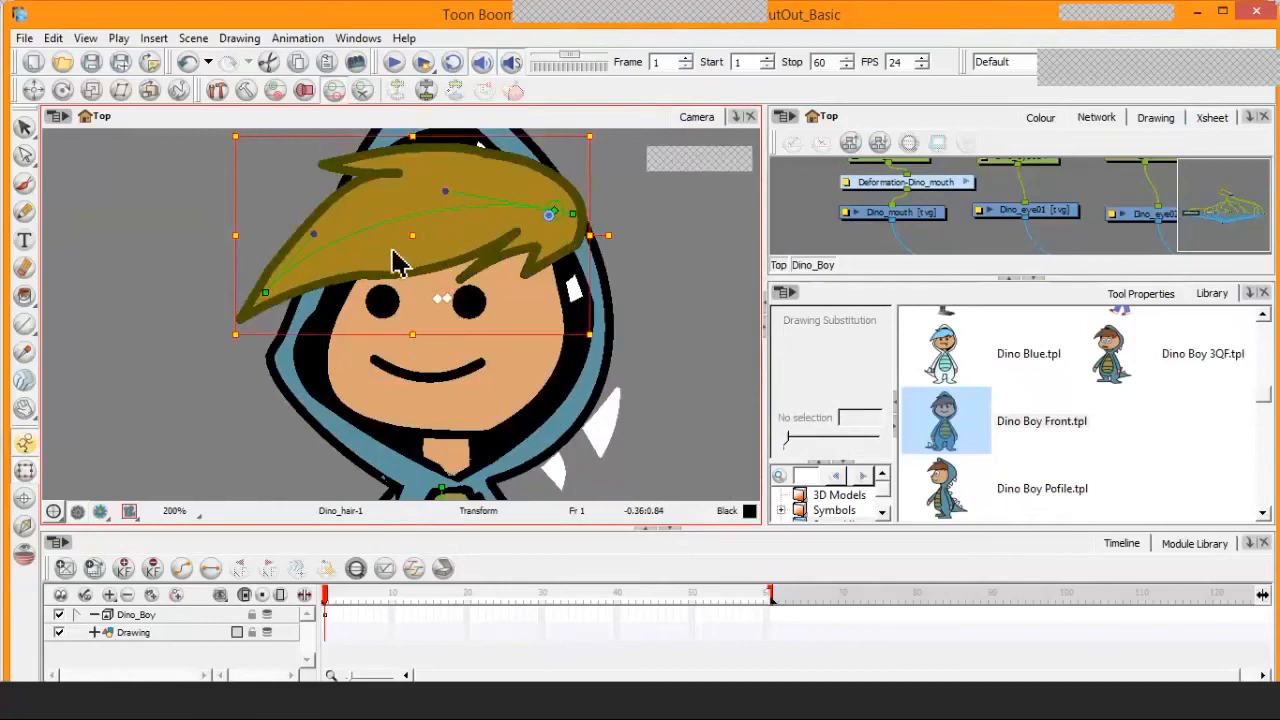
pyautogui.moveTo(394, 263); pyautogui.dragTo(377, 276)
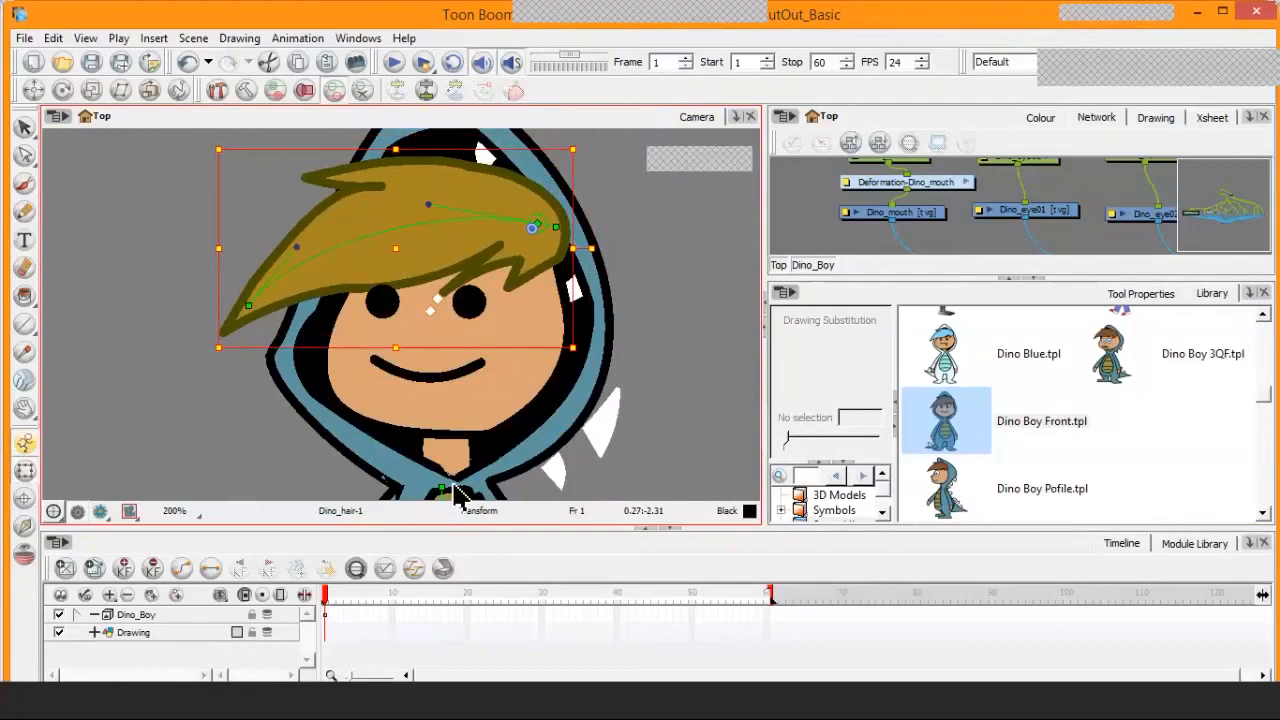
# Undo the hair move, the facial features move and the DINO_head drawing substitutions
pyautogui.hotkey('ctrl', 'z')
pyautogui.hotkey('ctrl', 'z')
pyautogui.hotkey('ctrl', 'z')
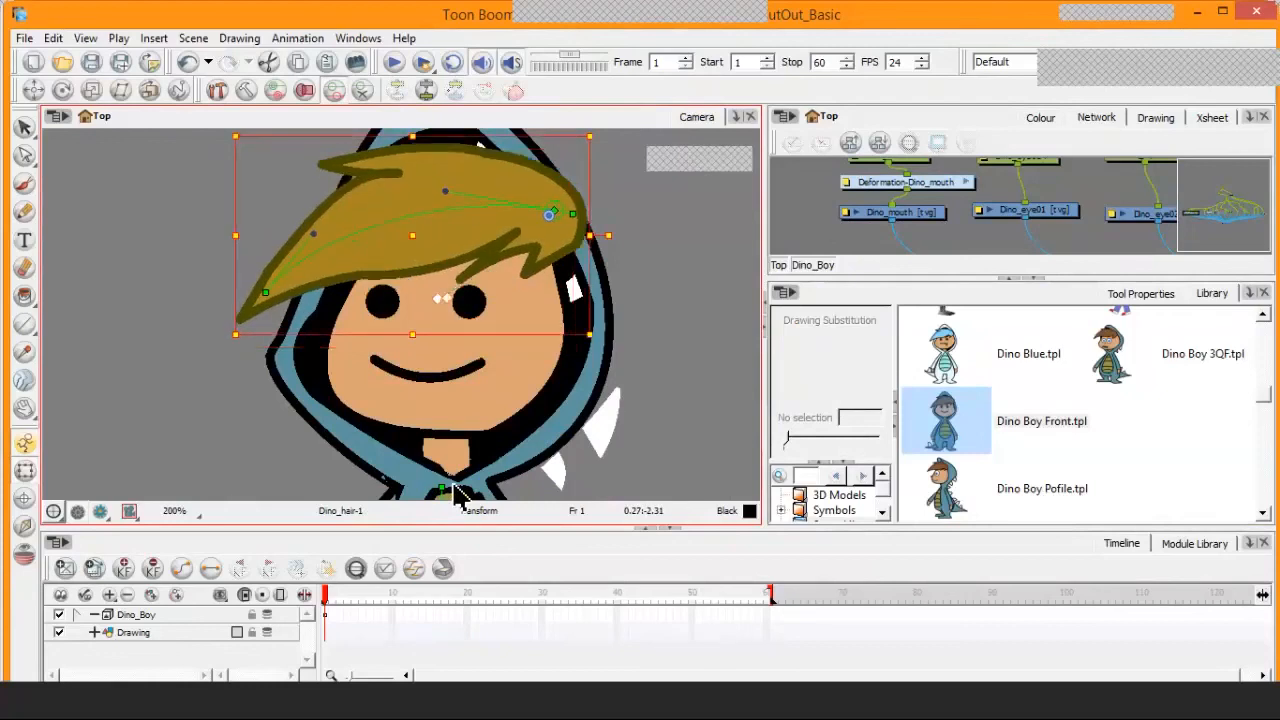
pyautogui.hotkey('ctrl', 'z')
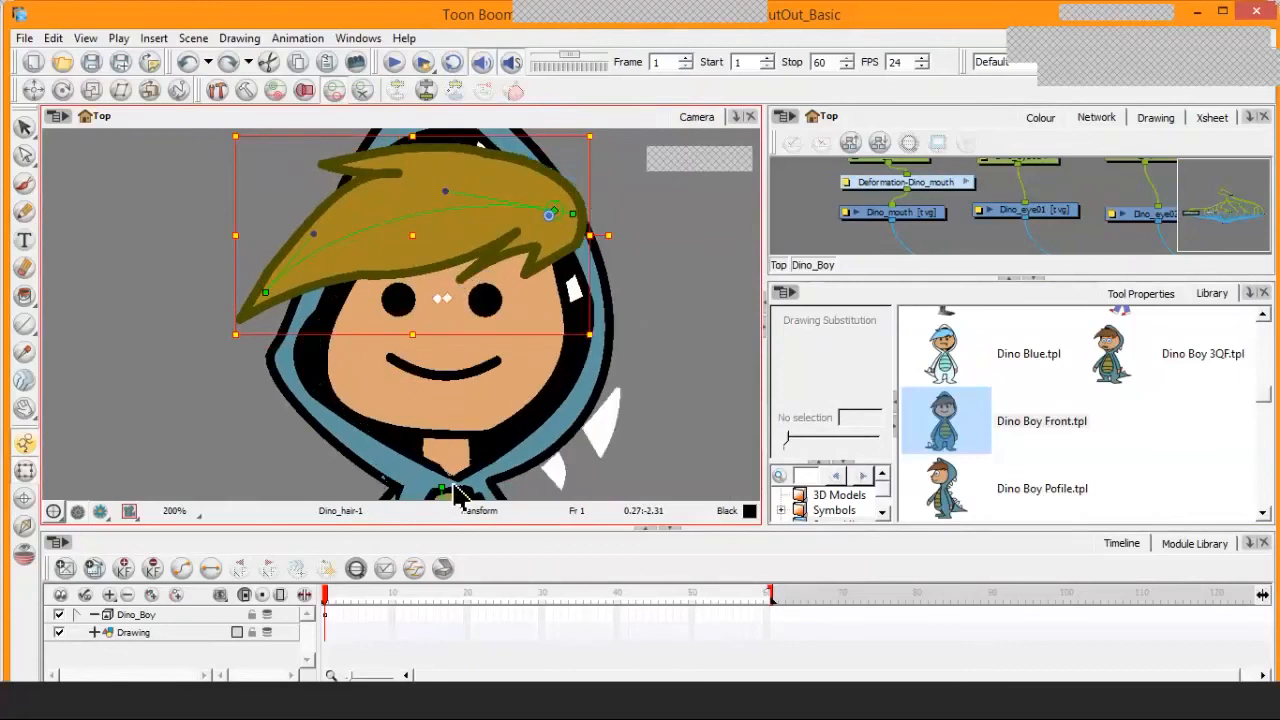
pyautogui.hotkey('ctrl', 'z')
pyautogui.hotkey('ctrl', 'z')
pyautogui.hotkey('ctrl', 'z')
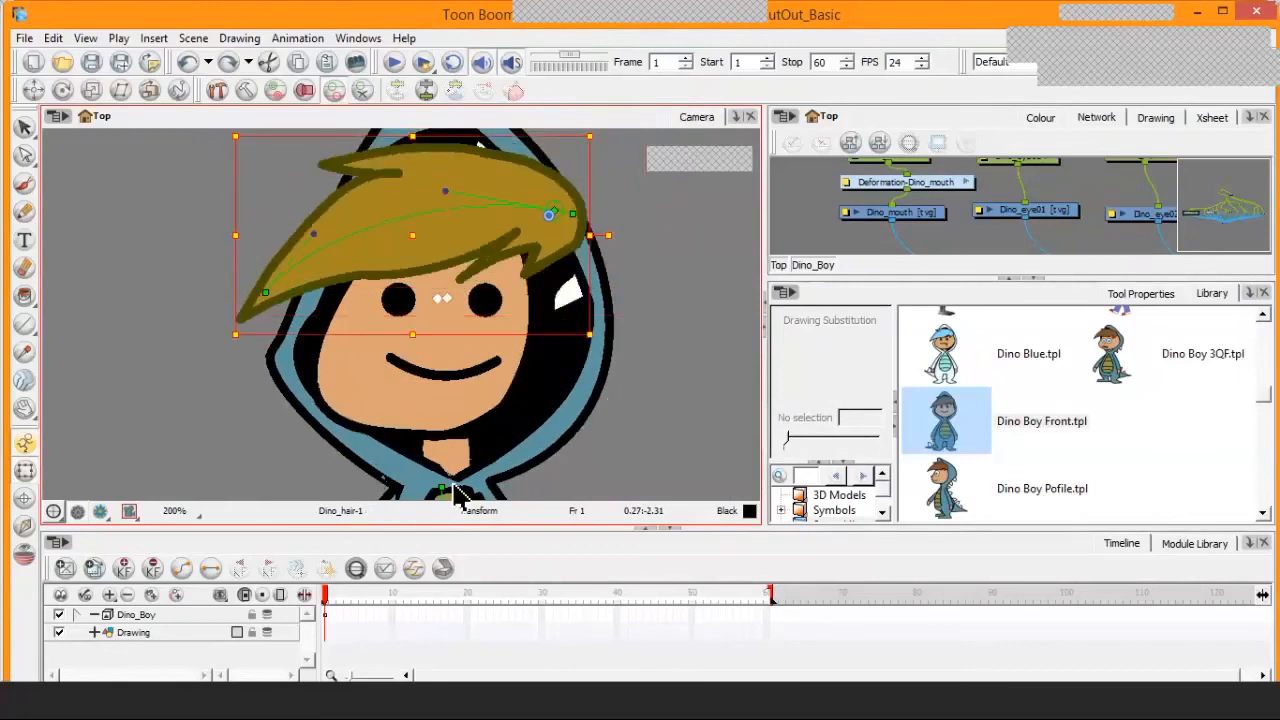
pyautogui.hotkey('ctrl', 'z')
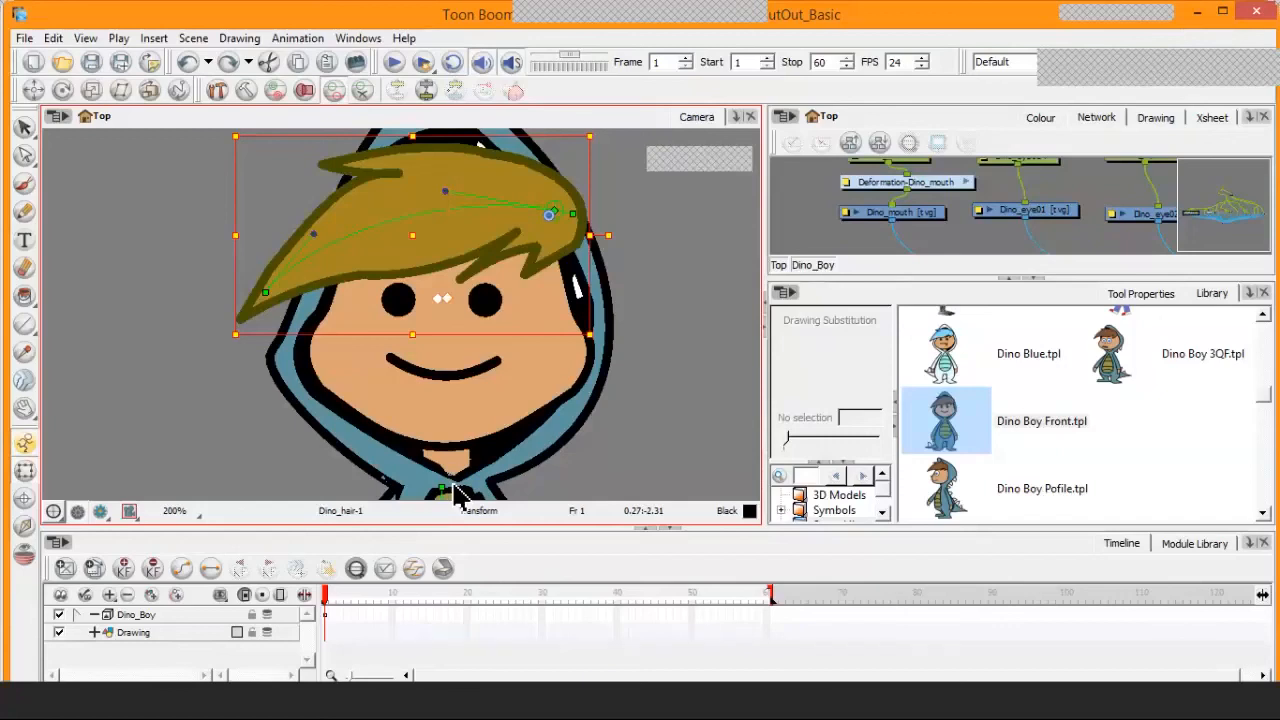
# Select the DINO_body drawing on the character's torso and save the scene
pyautogui.press('space')
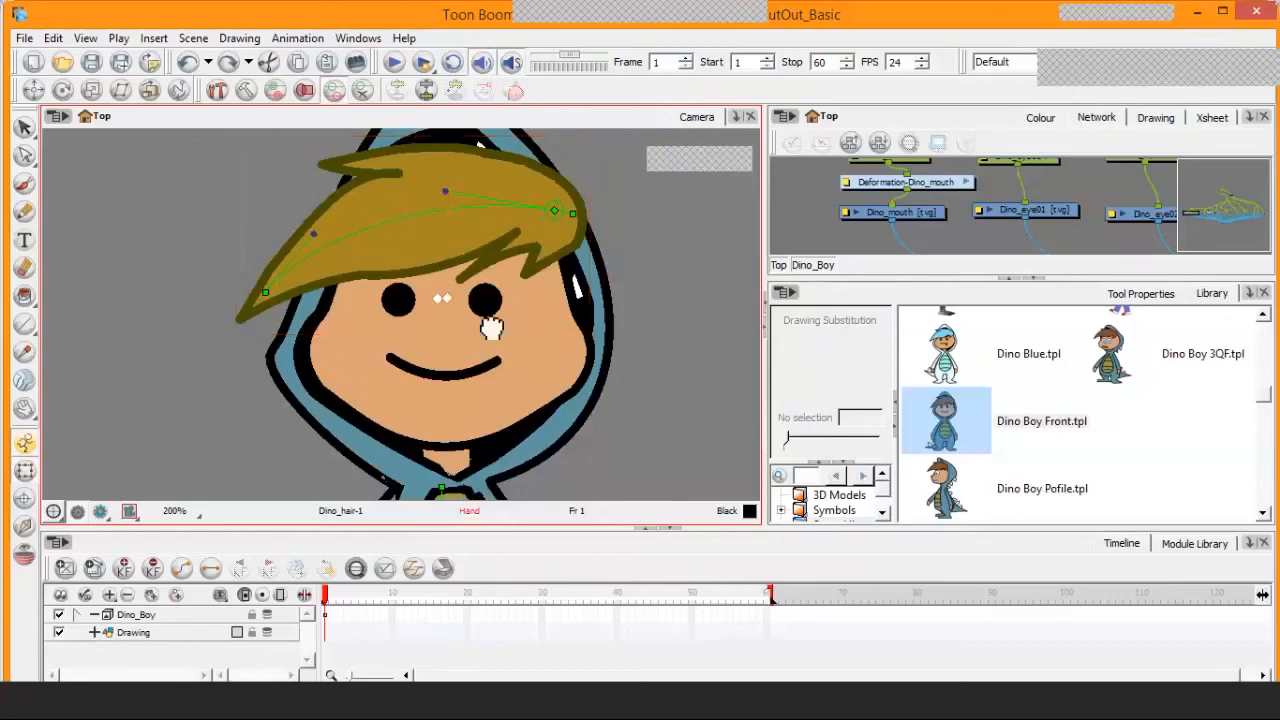
pyautogui.moveTo(550, 478)
pyautogui.mouseDown()
pyautogui.moveTo(520, 318)
pyautogui.moveTo(530, 288)
pyautogui.mouseUp()
pyautogui.click(489, 367)
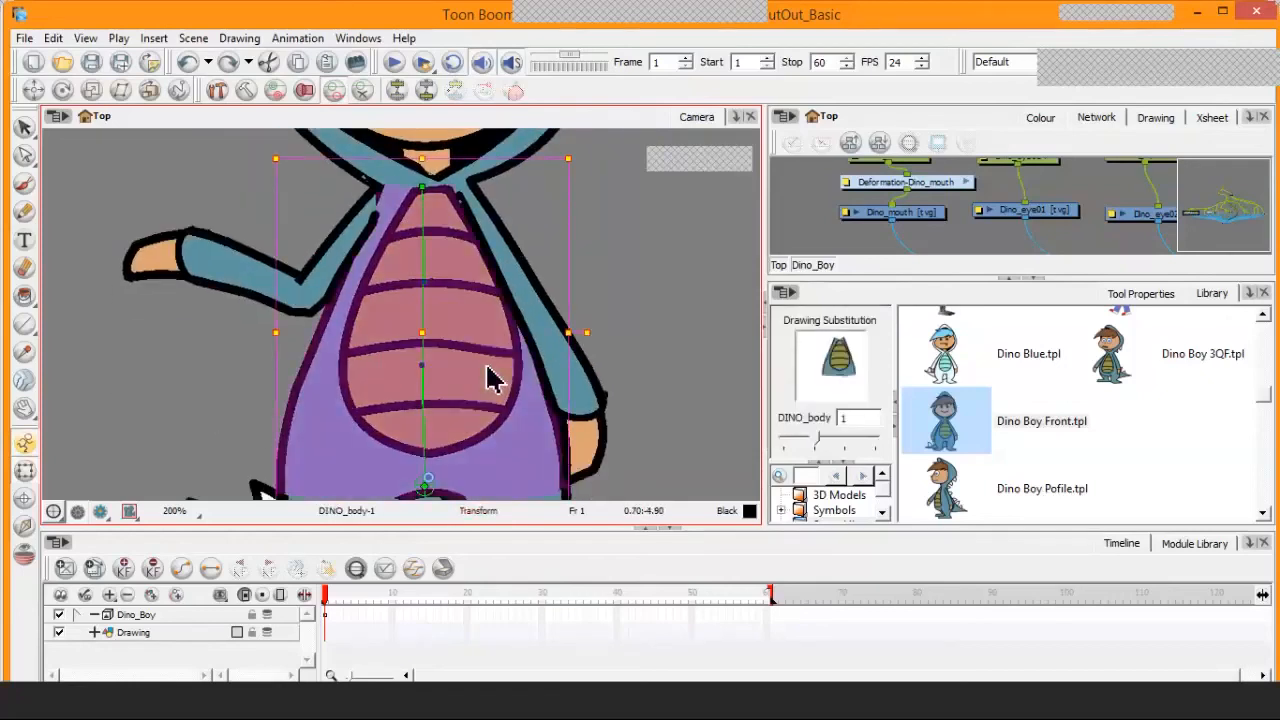
pyautogui.click(825, 441)
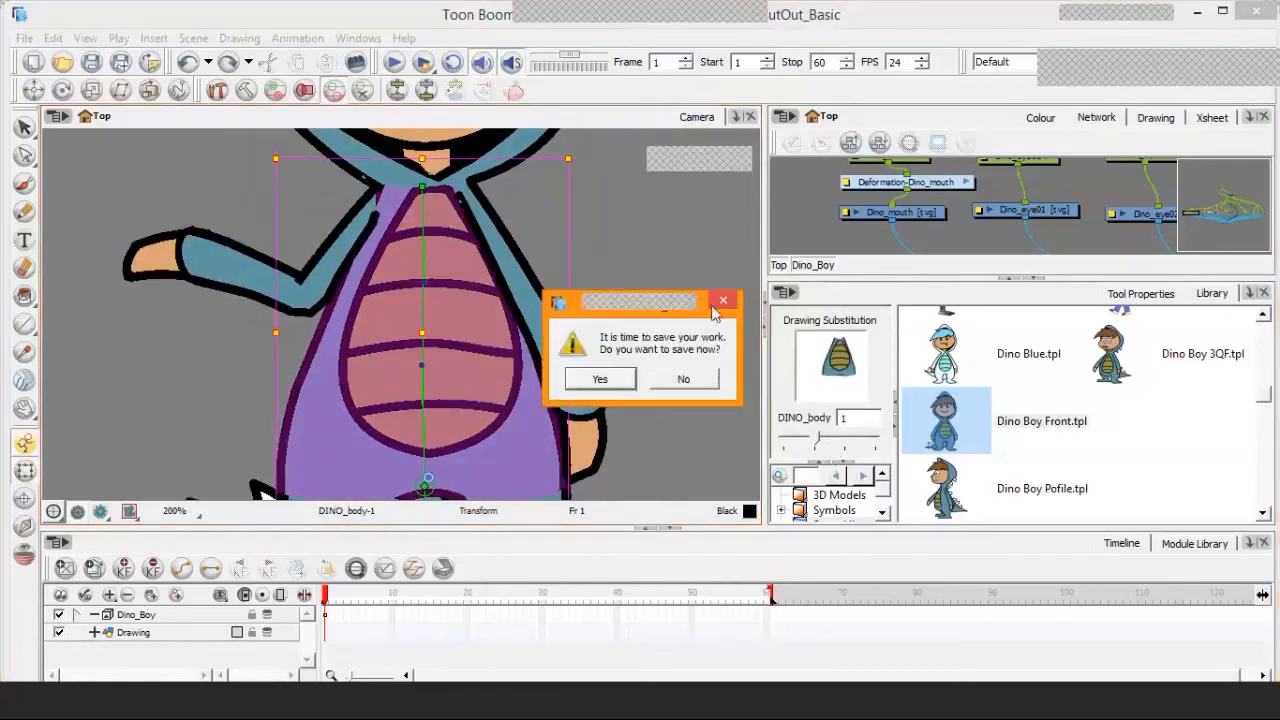
pyautogui.click(600, 380)
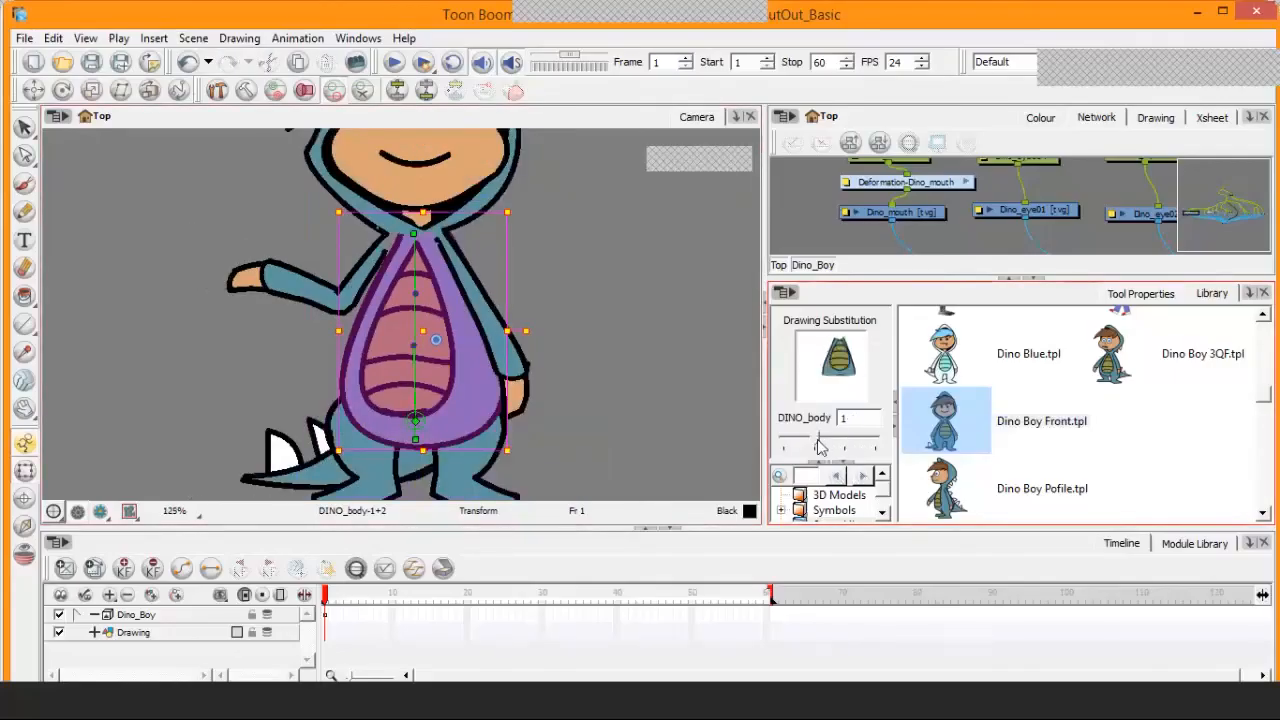
# Step DINO_body's drawing substitution up to 3 and return it to 1
pyautogui.moveTo(822, 447); pyautogui.dragTo(860, 446)
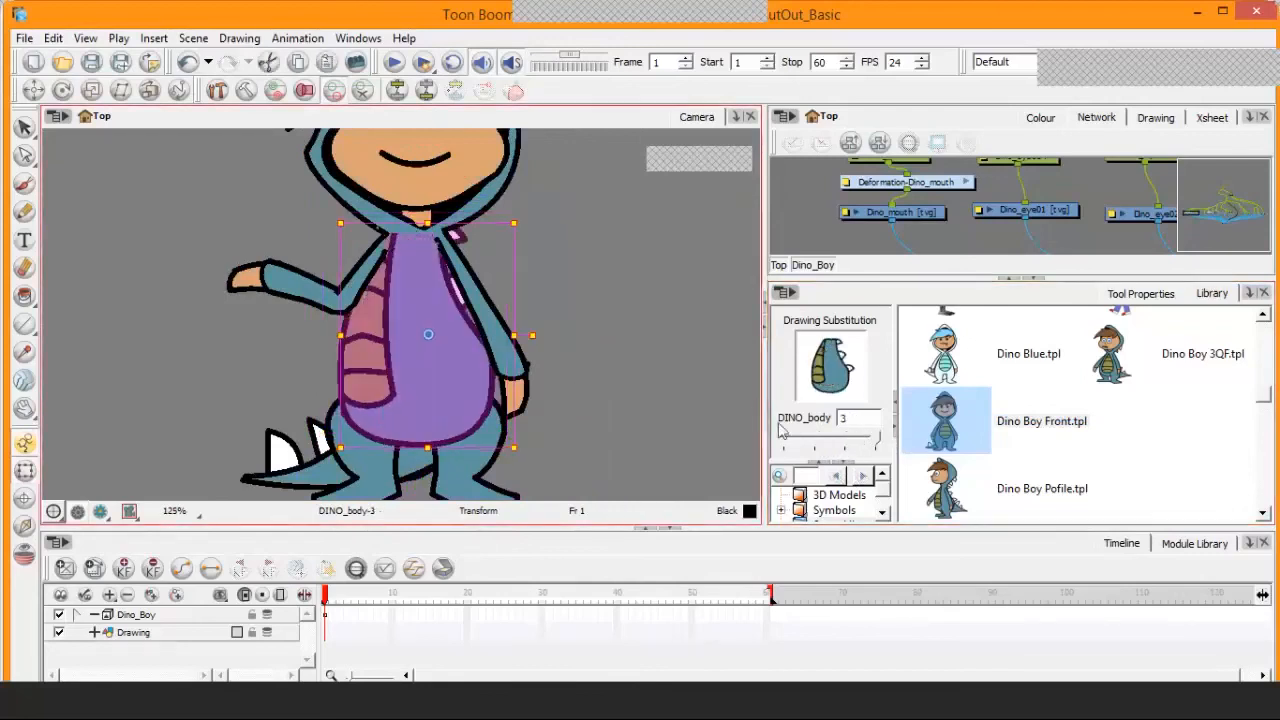
pyautogui.click(806, 443)
pyautogui.moveTo(806, 443); pyautogui.dragTo(800, 446)
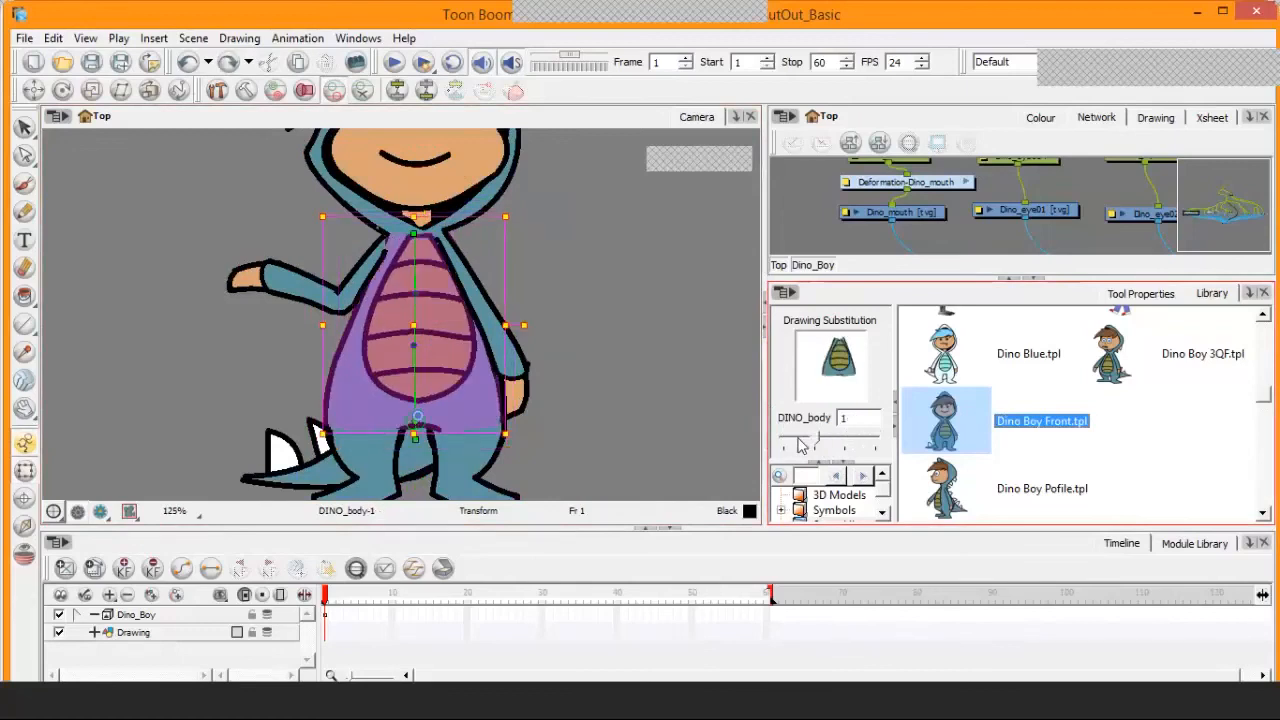
# Select the parent peg of DINO_tail and rotate the tail so its tip rises behind the legs
pyautogui.press('space')
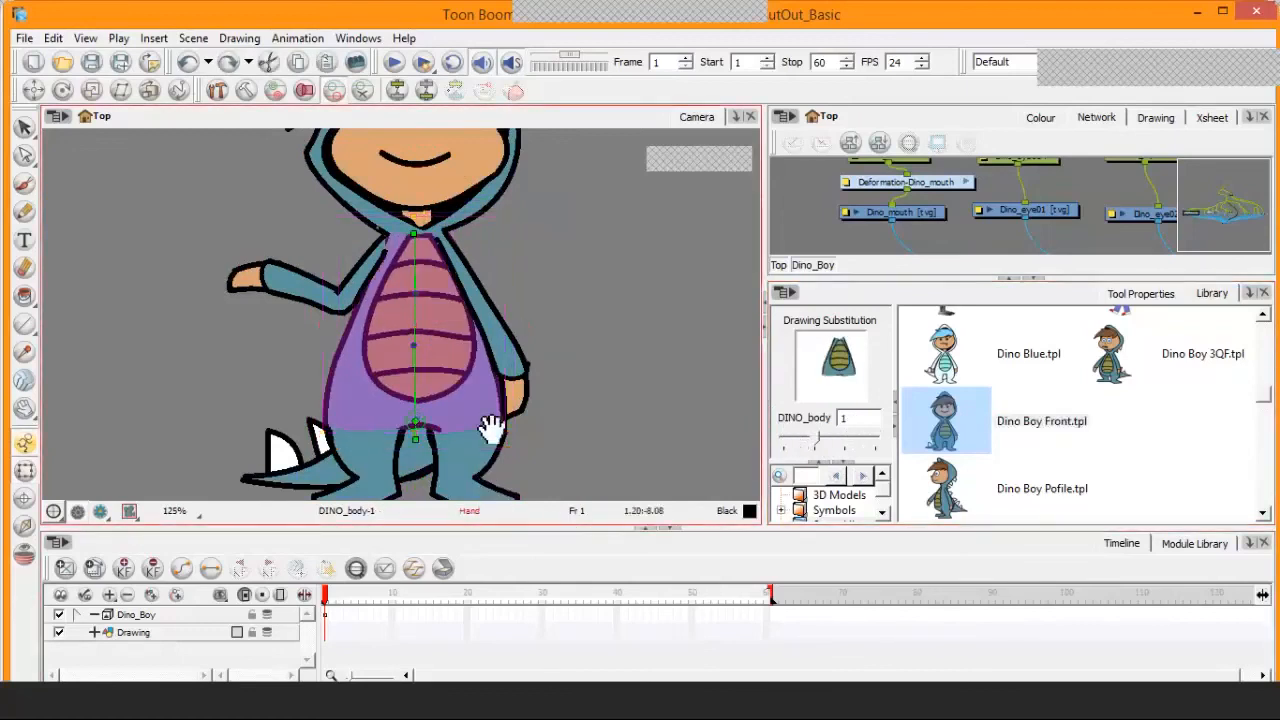
pyautogui.moveTo(491, 426); pyautogui.dragTo(508, 325)
pyautogui.scroll(1, 508, 364)
pyautogui.scroll(2, 466, 371)
pyautogui.click(466, 371)
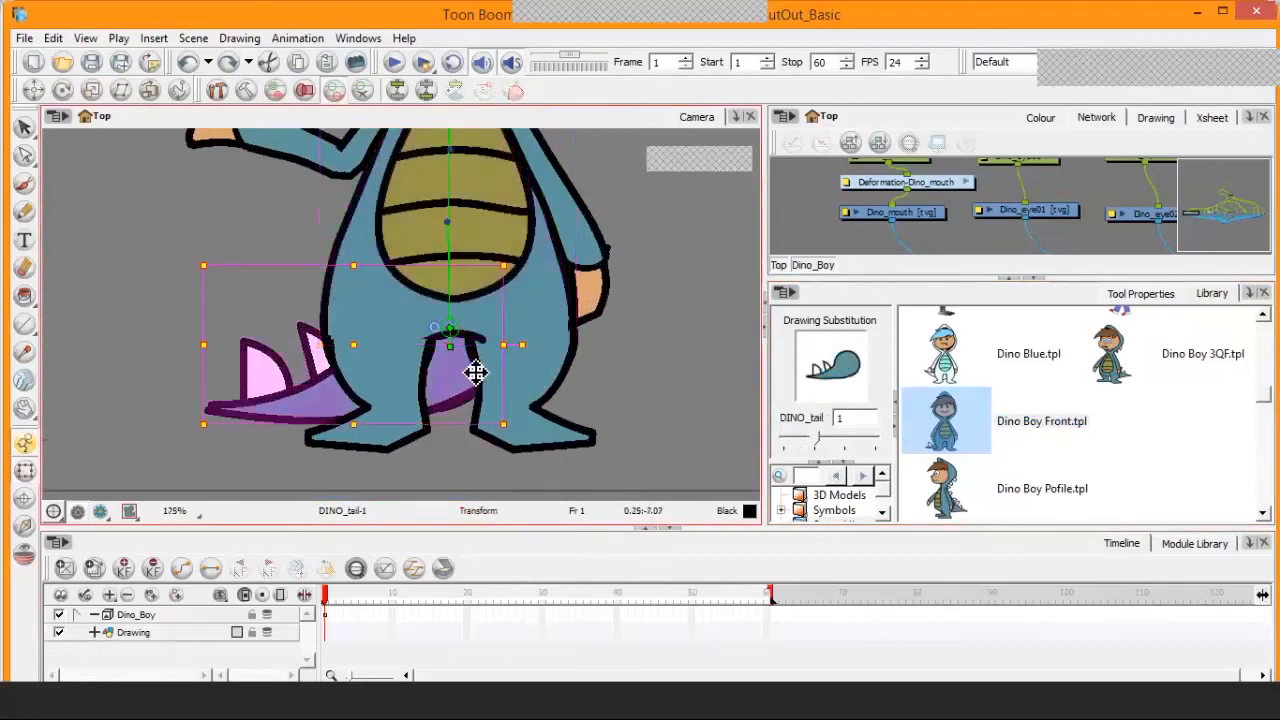
pyautogui.press('b')
pyautogui.press('b')
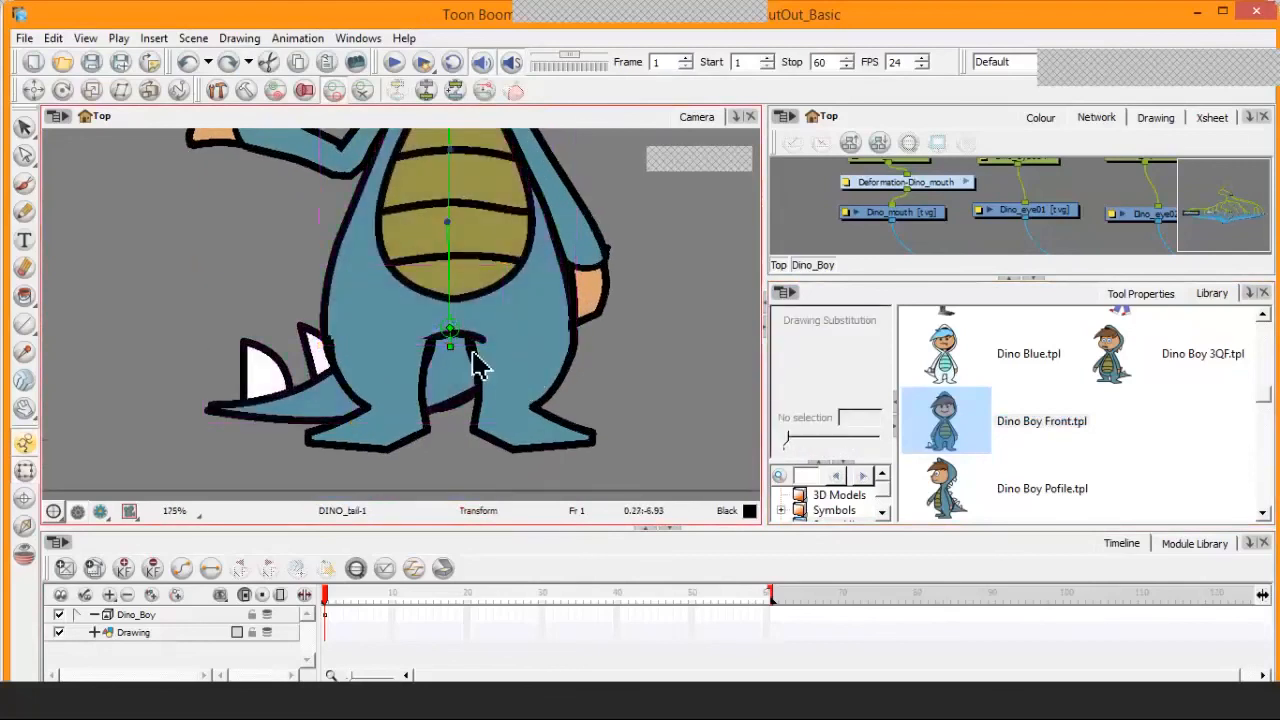
pyautogui.moveTo(522, 343)
pyautogui.mouseDown()
pyautogui.moveTo(521, 366)
pyautogui.moveTo(522, 343)
pyautogui.mouseUp()
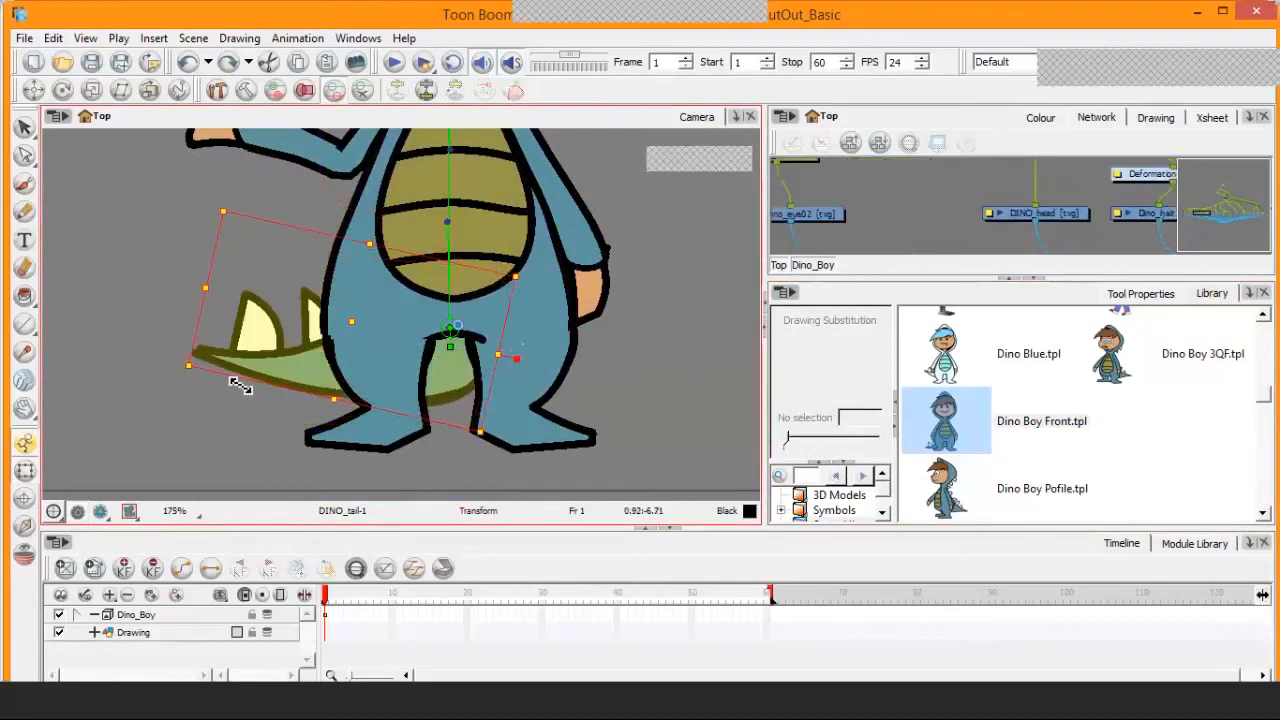
# Select DINO_tail, show its deformation controls and try to bend the tail with a curve handle
pyautogui.press('Escape')
pyautogui.click(312, 371)
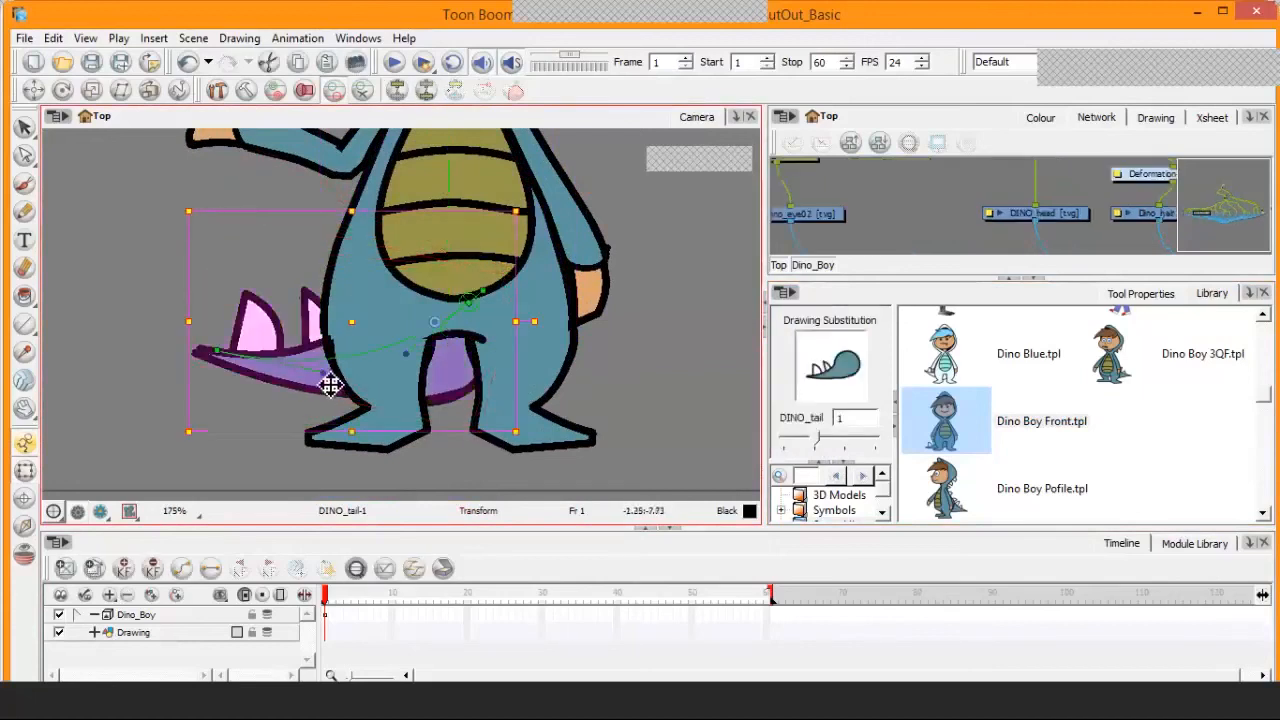
pyautogui.moveTo(326, 328); pyautogui.dragTo(351, 257)
pyautogui.moveTo(417, 360); pyautogui.dragTo(427, 400)
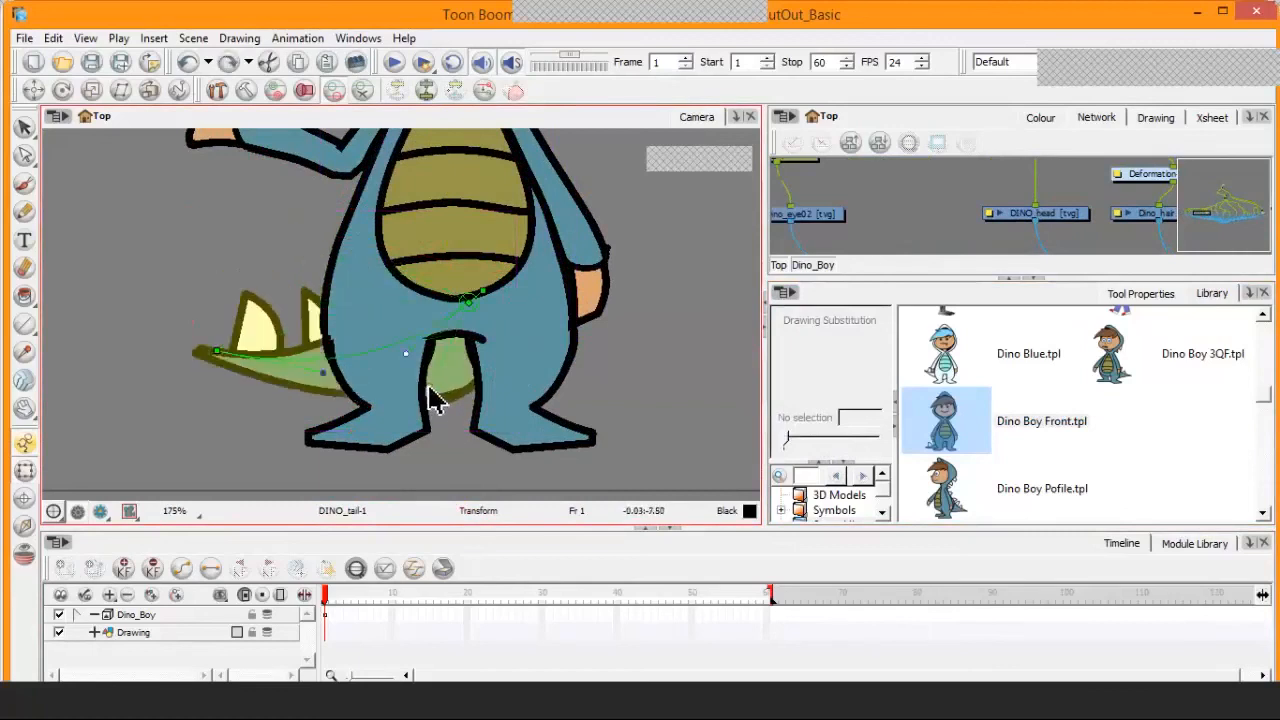
# Select the DINO_leg1 leg, then the DINO_leg02 leg, and try DINO_leg02's drawing substitution
pyautogui.click(400, 425)
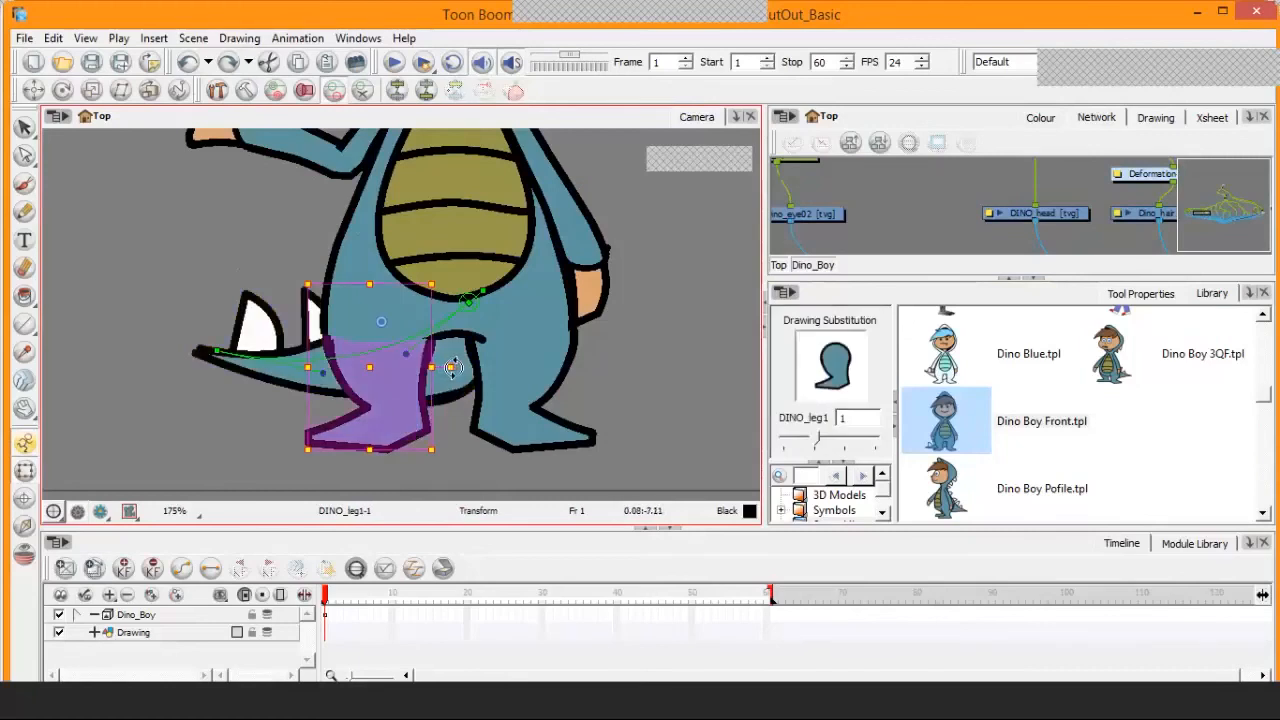
pyautogui.moveTo(434, 394)
pyautogui.mouseDown()
pyautogui.moveTo(492, 371)
pyautogui.moveTo(423, 417)
pyautogui.moveTo(520, 391)
pyautogui.mouseUp()
pyautogui.click(525, 390)
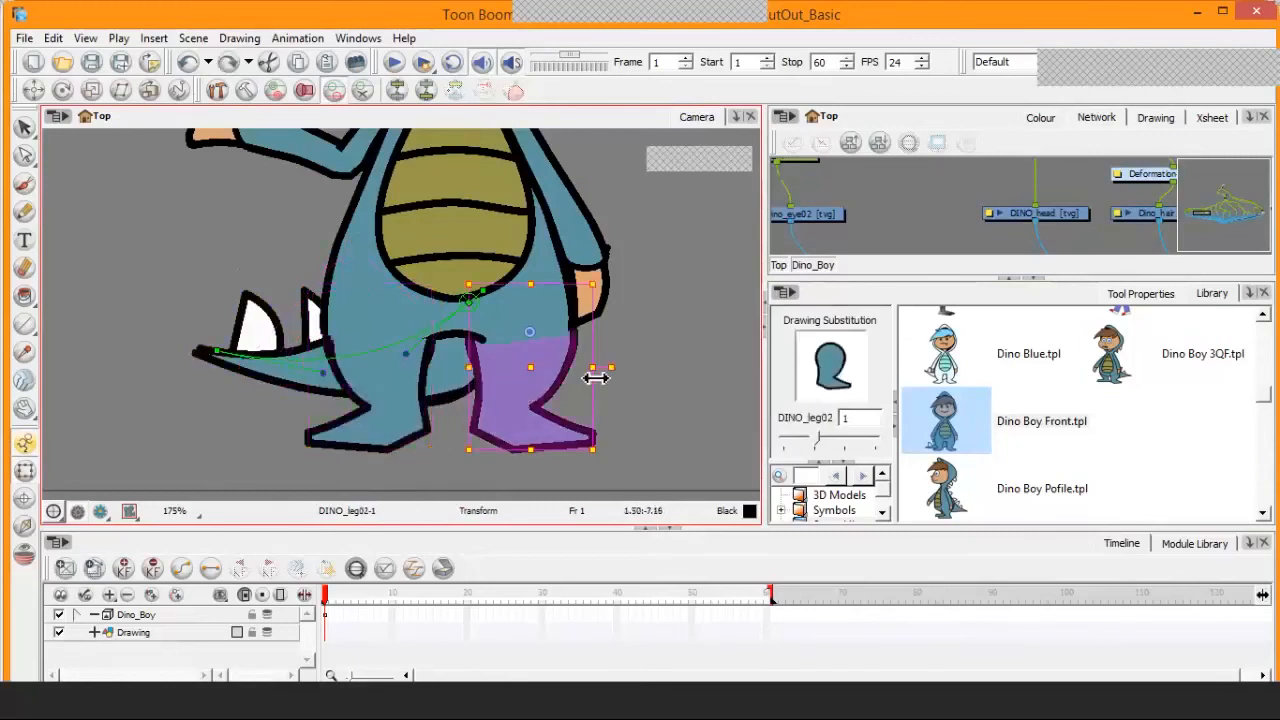
pyautogui.moveTo(602, 366)
pyautogui.mouseDown()
pyautogui.moveTo(610, 298)
pyautogui.moveTo(620, 335)
pyautogui.moveTo(603, 366)
pyautogui.mouseUp()
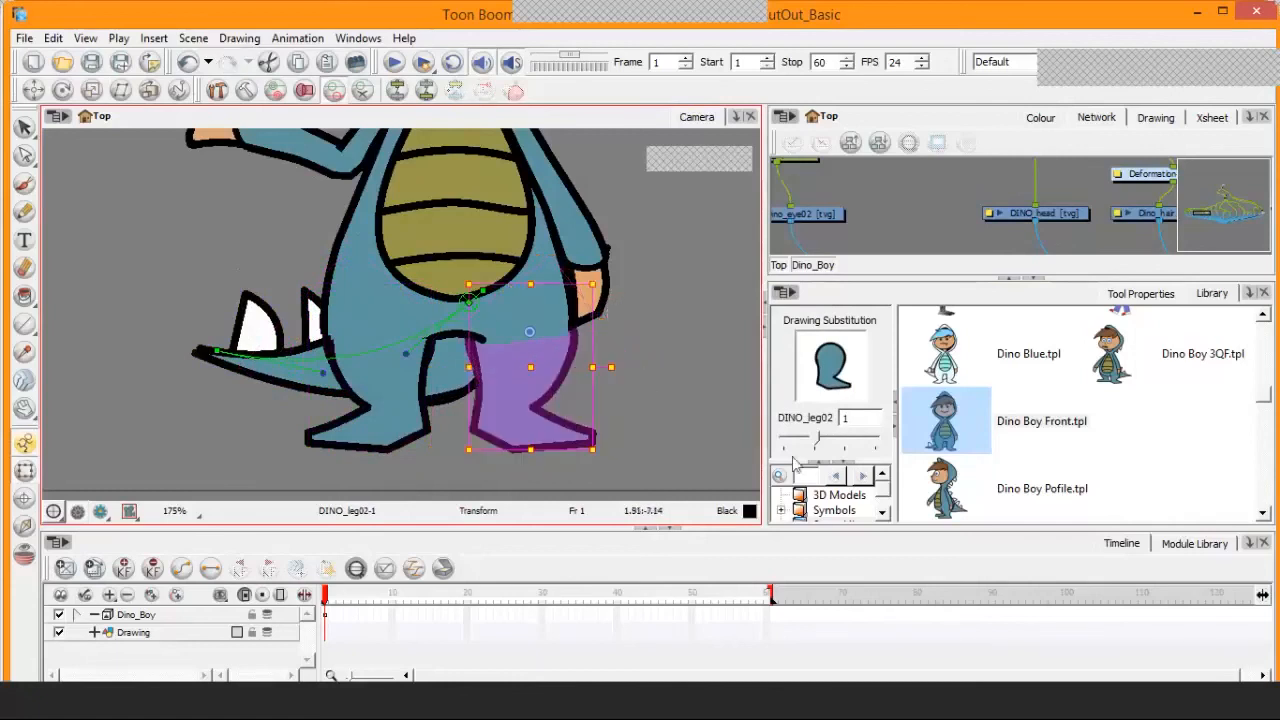
pyautogui.moveTo(817, 440)
pyautogui.mouseDown()
pyautogui.moveTo(876, 442)
pyautogui.moveTo(816, 443)
pyautogui.mouseUp()
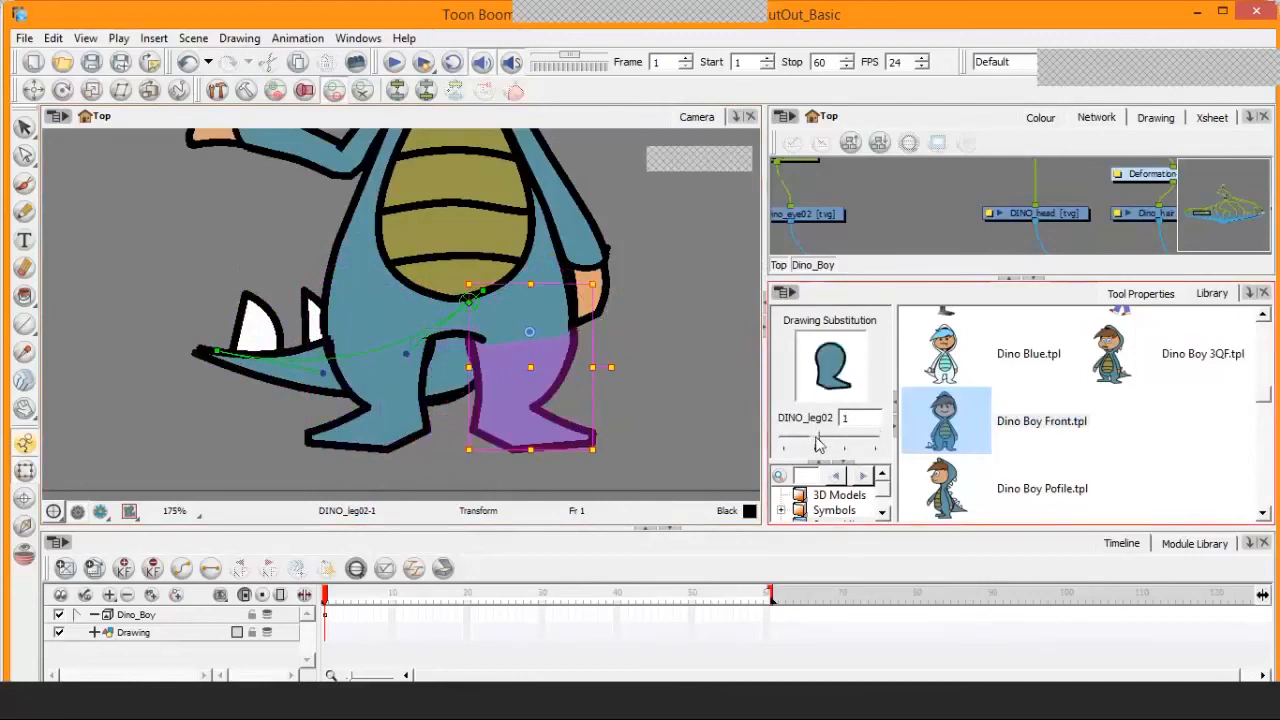